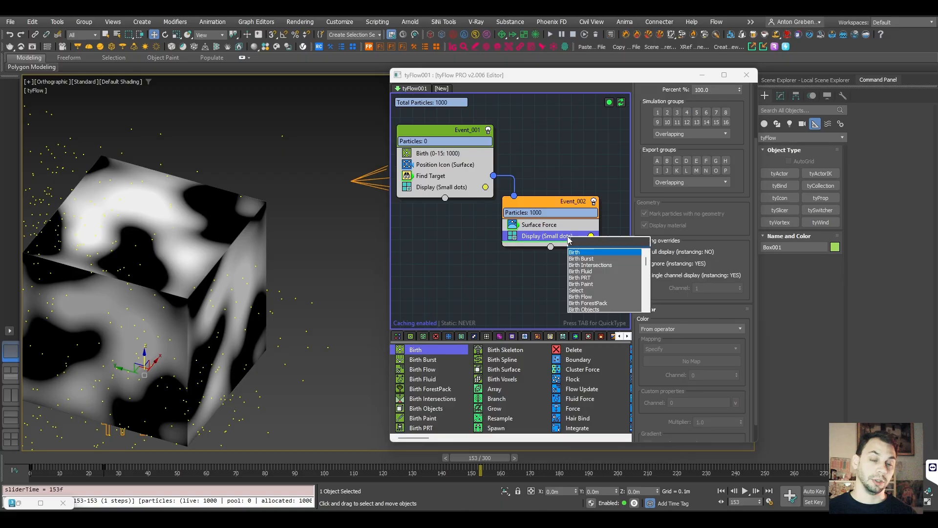
key("Return")
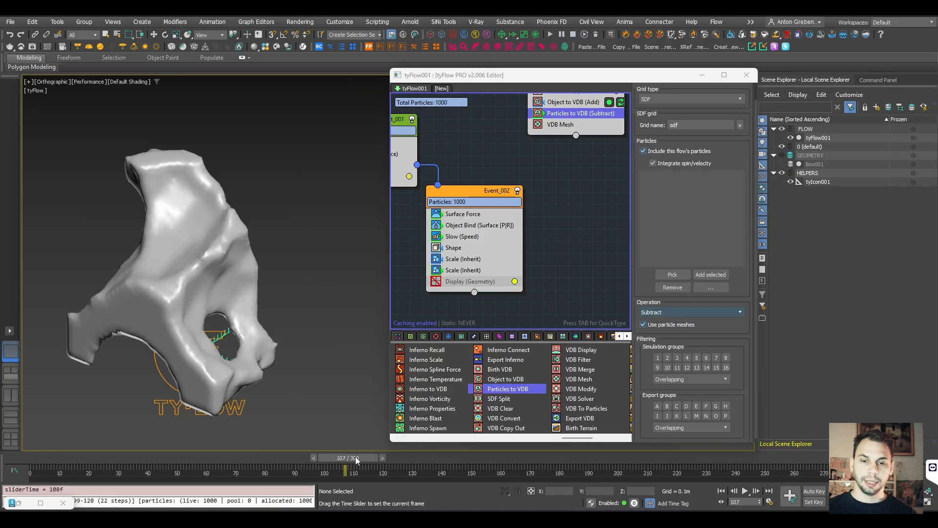
left_click_drag(351, 457, 289, 460)
left_click(463, 269)
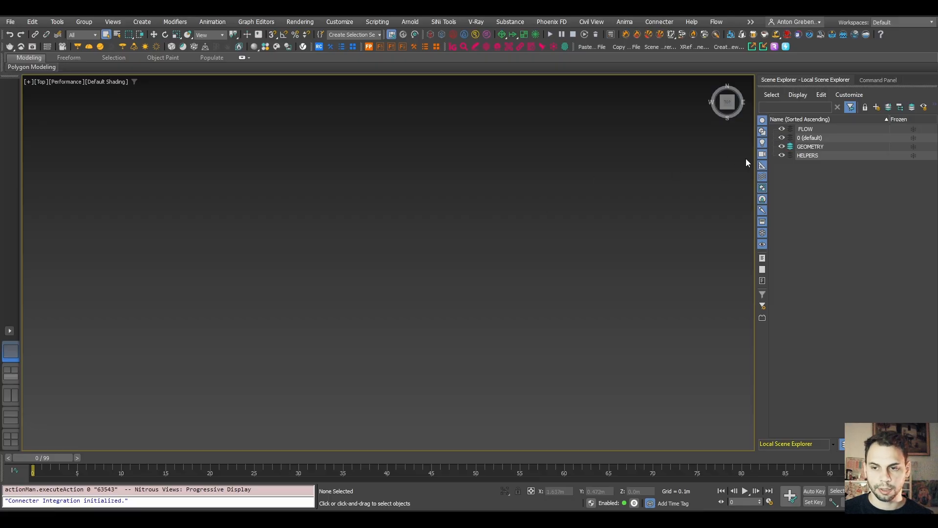
- Draw a box primitive about 1.3 m long, 1.7 m wide and 0.8 m high across the grid in the Top view
left_click(874, 80)
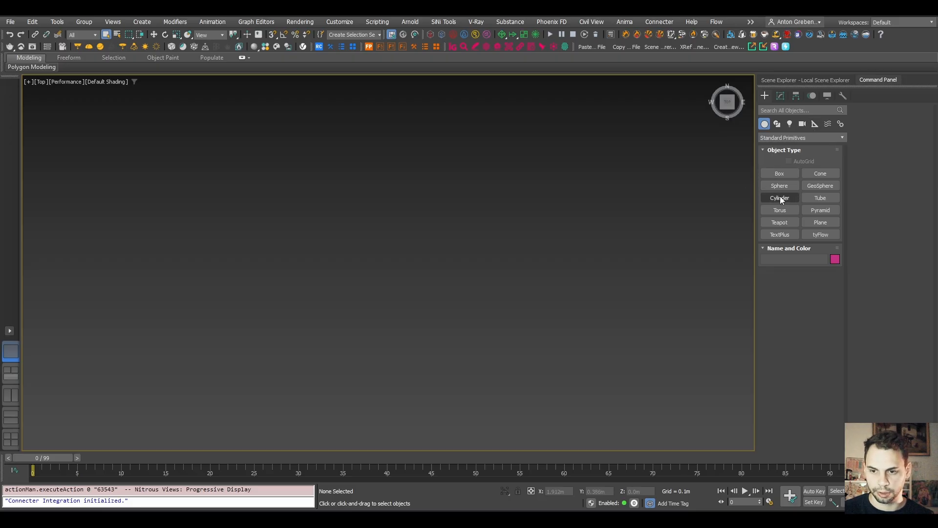
left_click(778, 174)
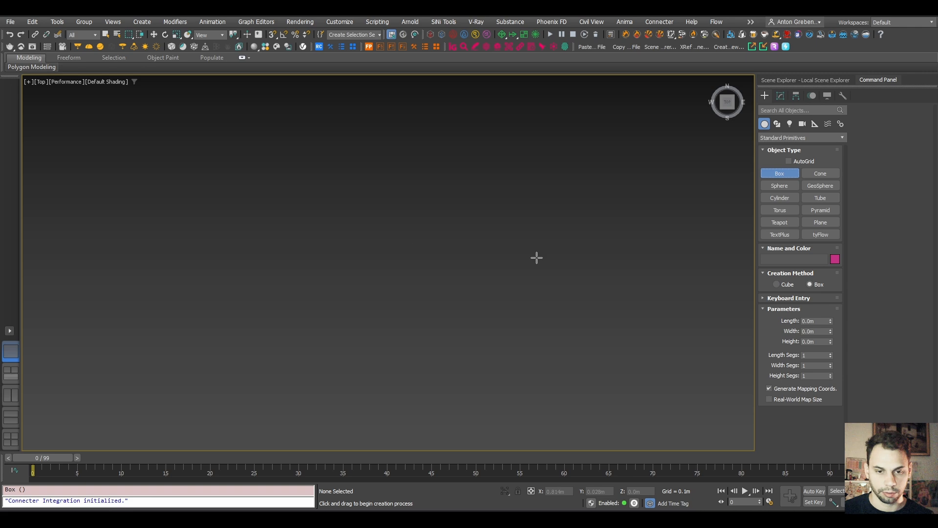
key("g")
left_click_drag(266, 147, 574, 388)
left_click(488, 243)
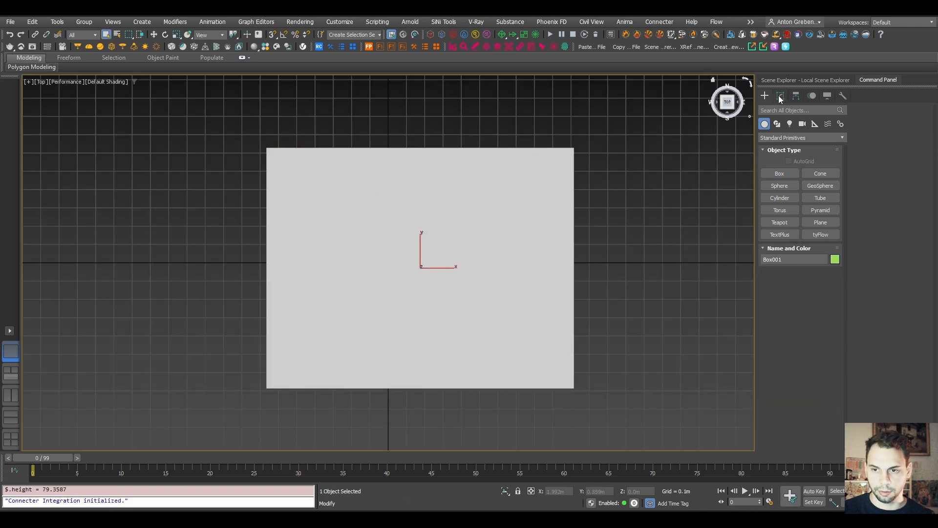
- Set the box's length, width and height to 1 m each
left_click(781, 95)
left_click(819, 247)
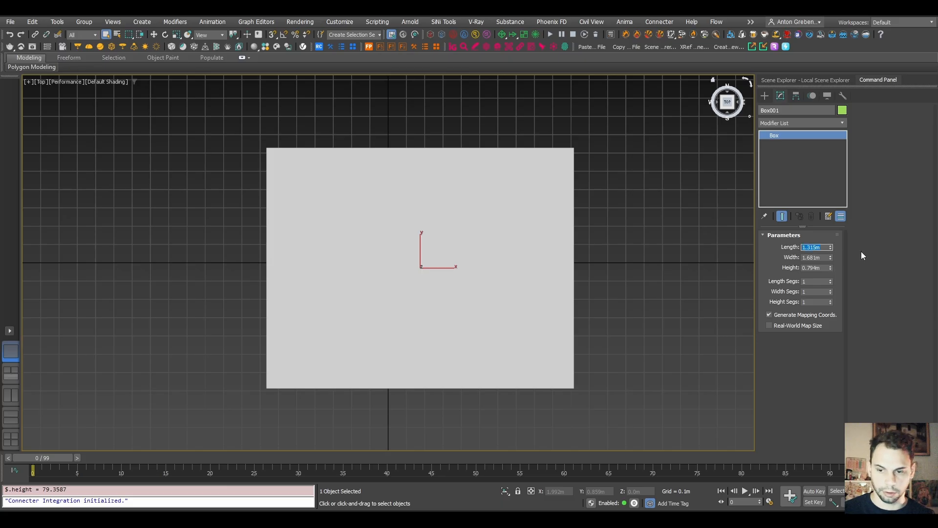
type("1")
key("Tab")
type("1")
key("Tab")
type("1")
key("Return")
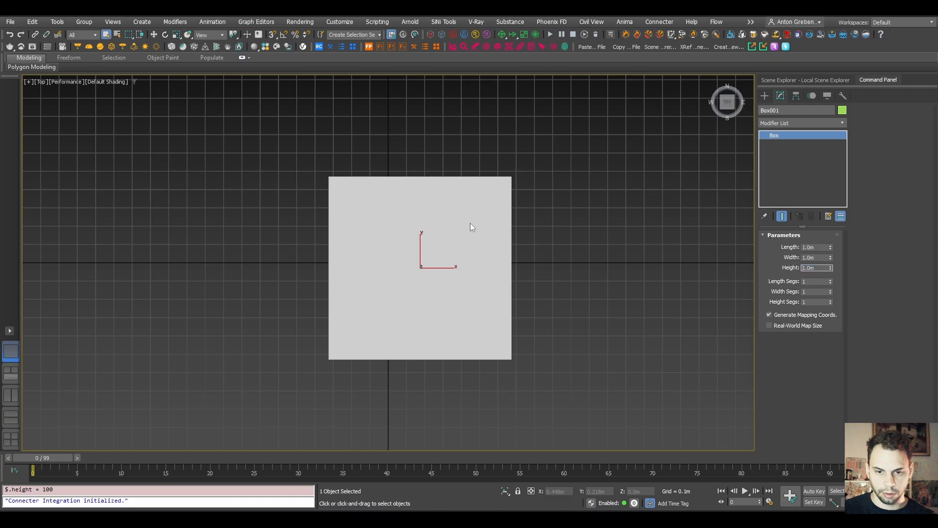
- Move the box to the world origin by resetting its X and Y positions to 0
key("w")
right_click(577, 491)
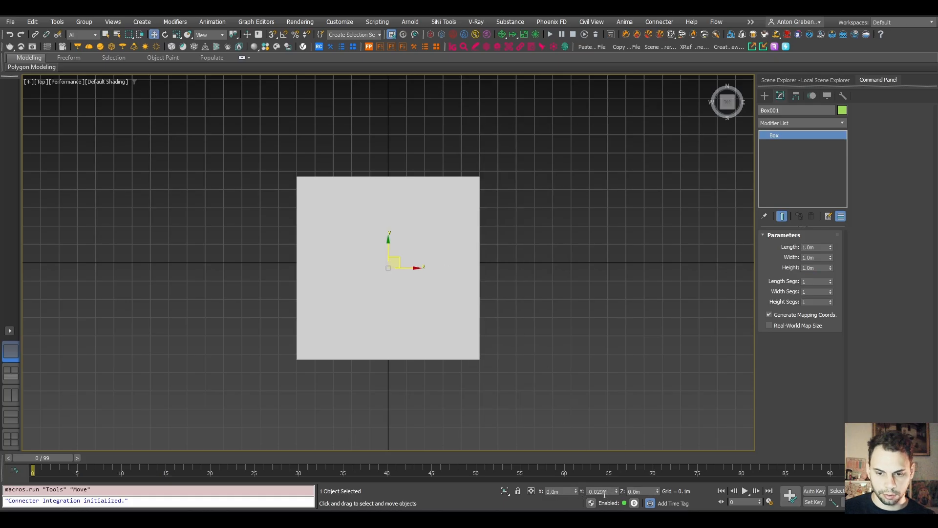
right_click(616, 491)
- Set the box's length, width and height segments to 10 each
middle_click_drag(458, 318, 634, 283, "alt")
double_click(809, 282)
type("10")
key("Tab")
type("10")
key("Tab")
type("10")
key("Tab")
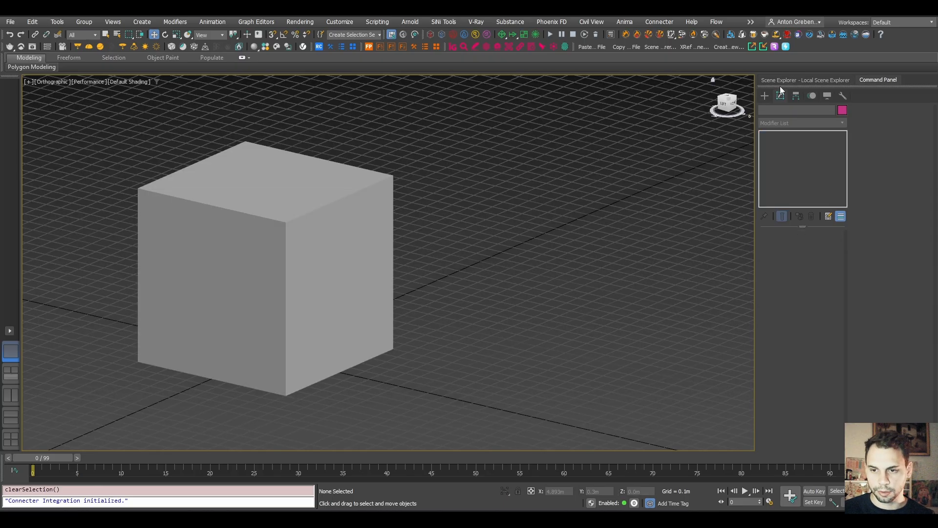
- Create a tyFlow object in the viewport and reset its X and Y positions to 0
left_click(765, 95)
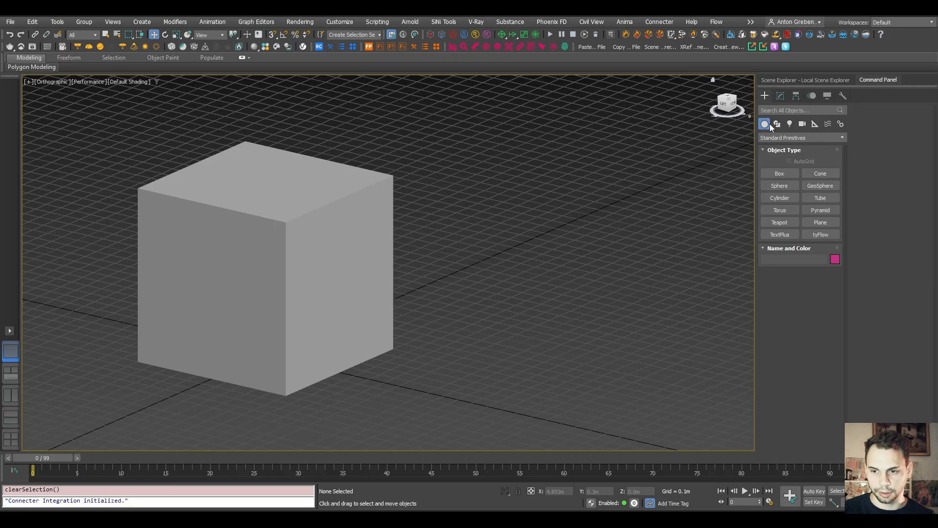
left_click(813, 234)
left_click(481, 320)
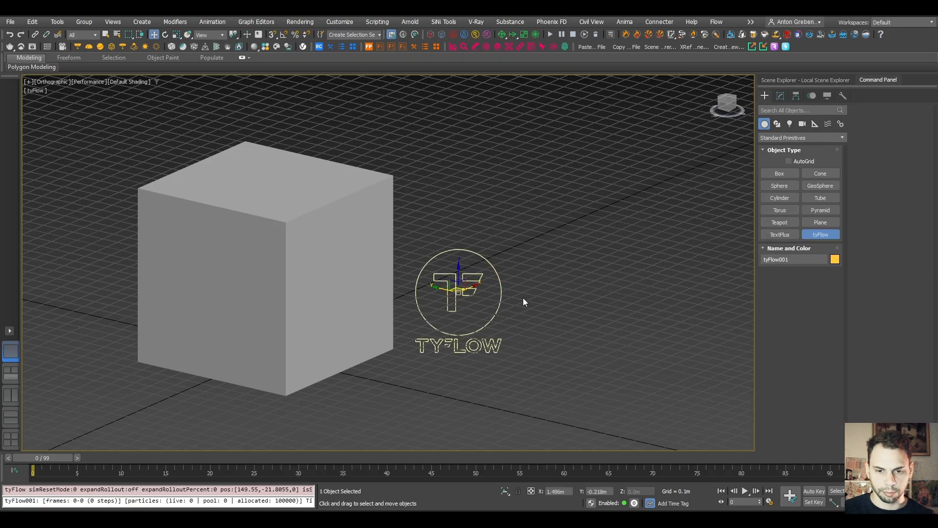
right_click(575, 491)
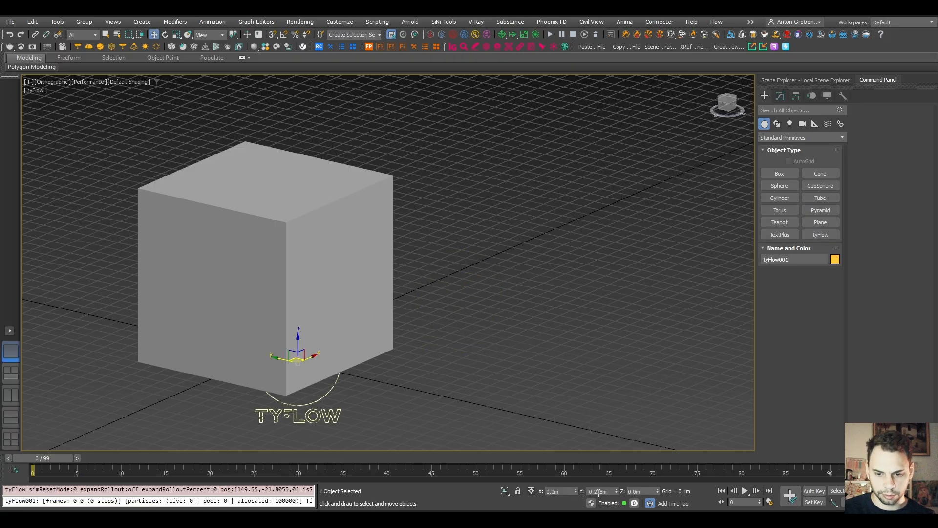
right_click(616, 491)
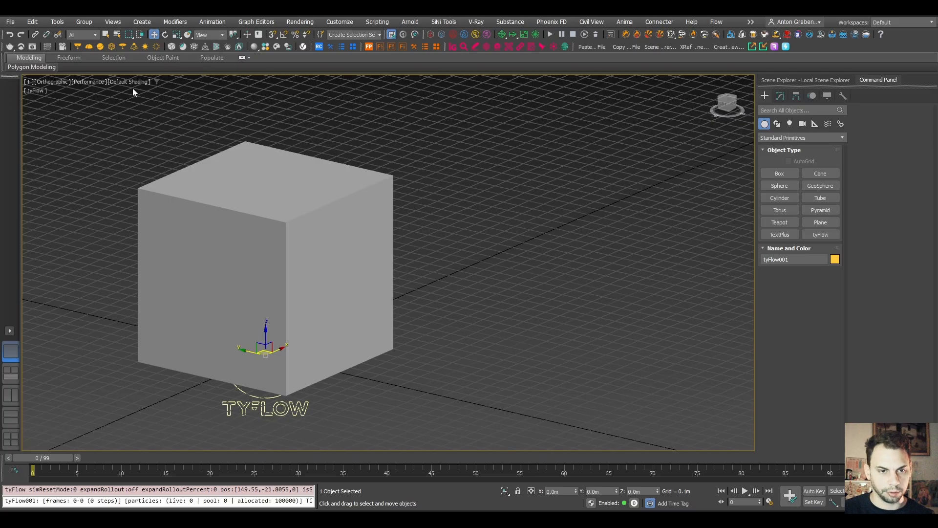
- Open the tyFlow object's editor and arrange it so that the box stays visible beside it
left_click(781, 95)
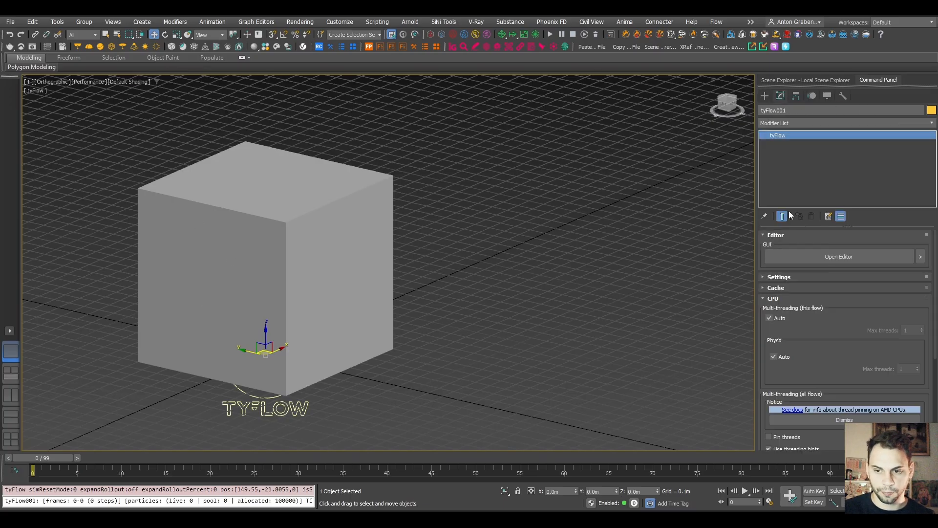
left_click(801, 258)
left_click_drag(180, 72, 390, 70)
middle_click_drag(300, 142, 246, 138)
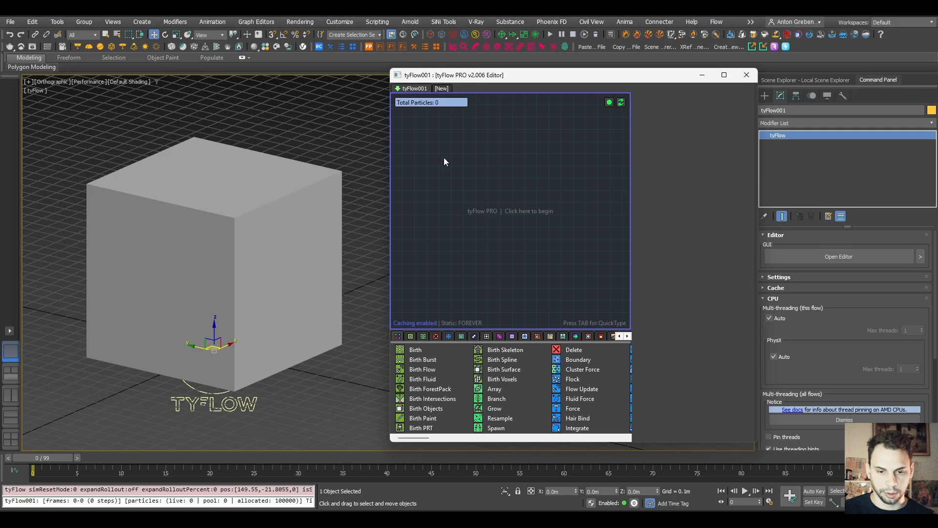
- Add a Birth operator in a new event, with its end frame at 0 and a total amount of 1000 particles
left_click_drag(416, 349, 482, 168)
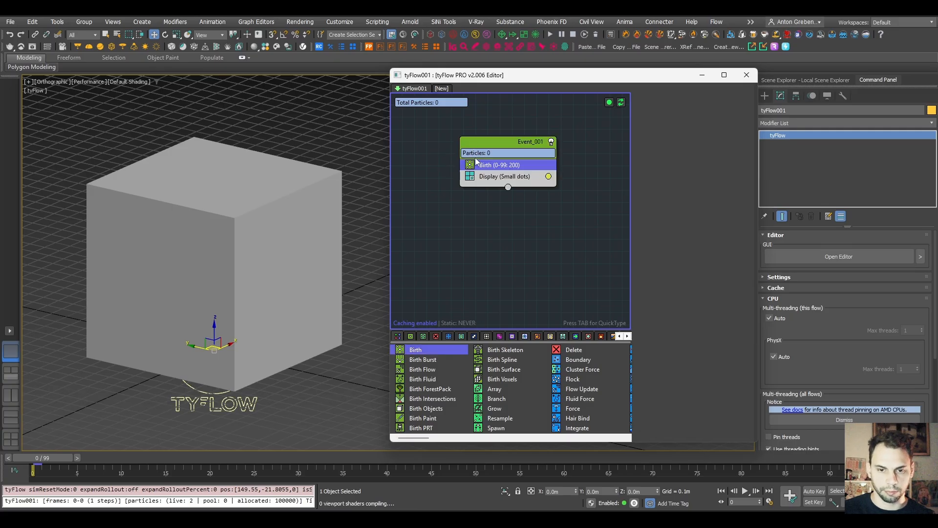
left_click(703, 119)
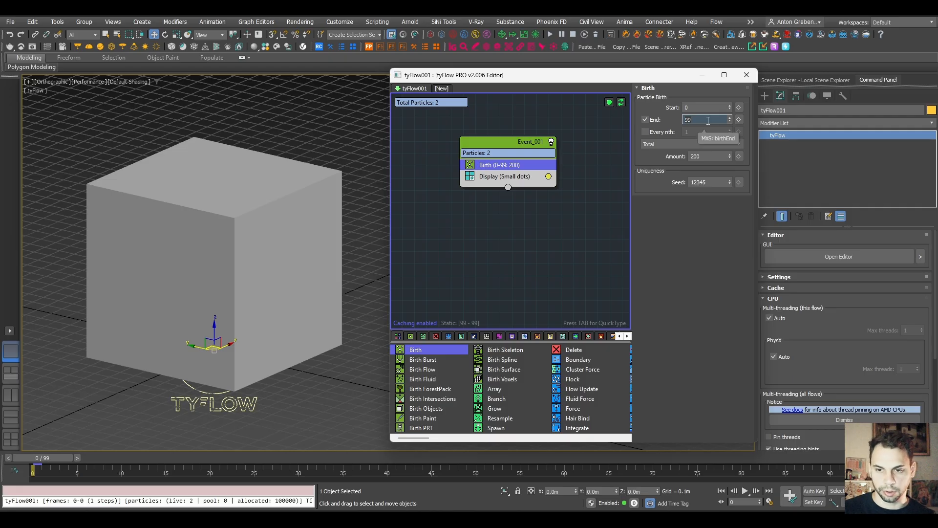
key("BackSpace")
key("BackSpace")
type("0")
key("Return")
key("Tab")
type("1000")
key("Return")
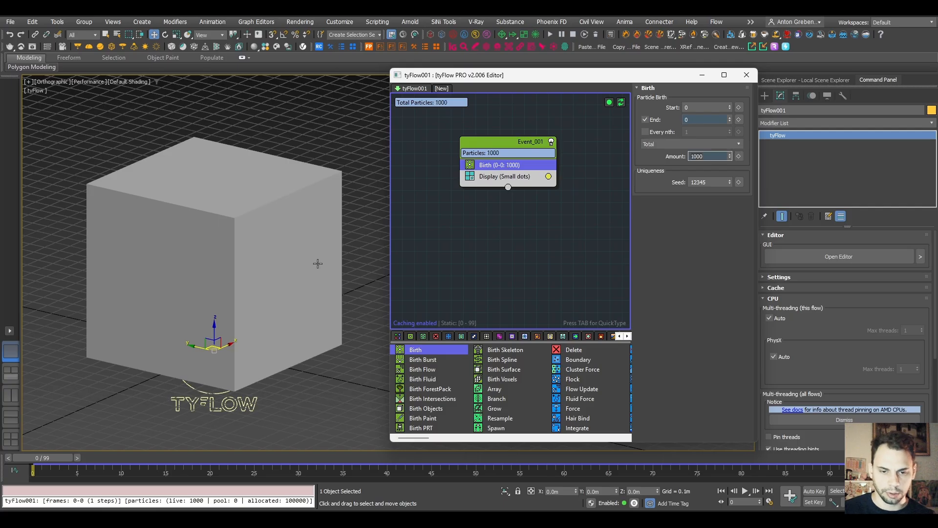
- Hide the viewport grid and create a tyIcon helper about 0.83 m long beside the box
left_click(375, 256)
scroll(298, 268, "down", 5)
middle_click_drag(298, 268, 272, 268)
key("g")
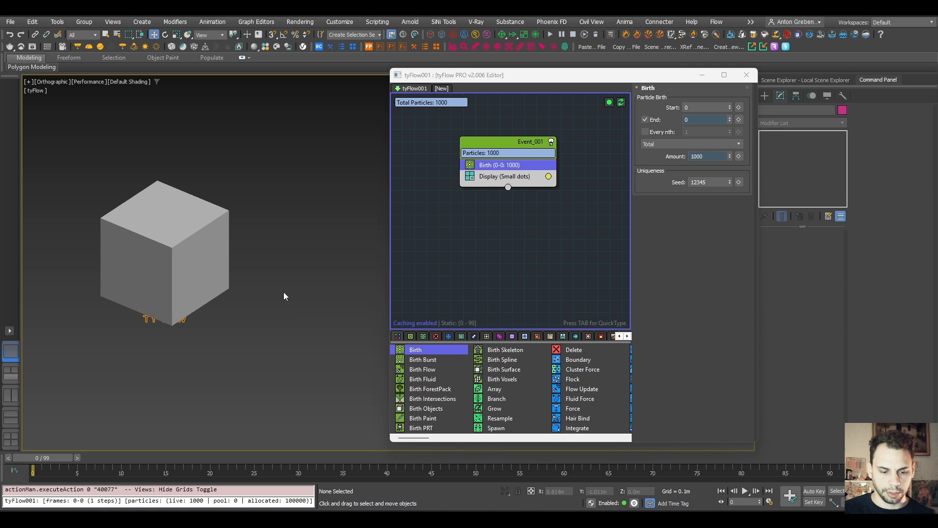
type("x")
type("TY")
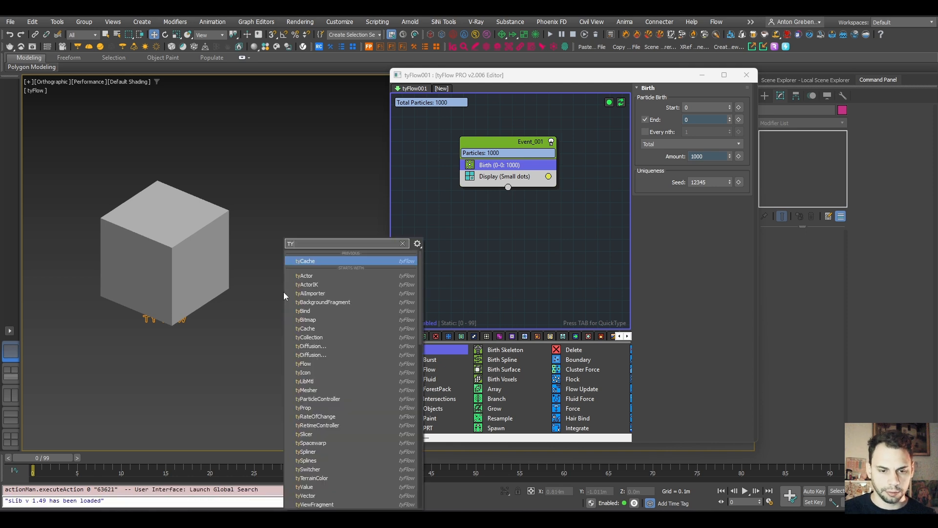
type("ICON")
left_click(312, 262)
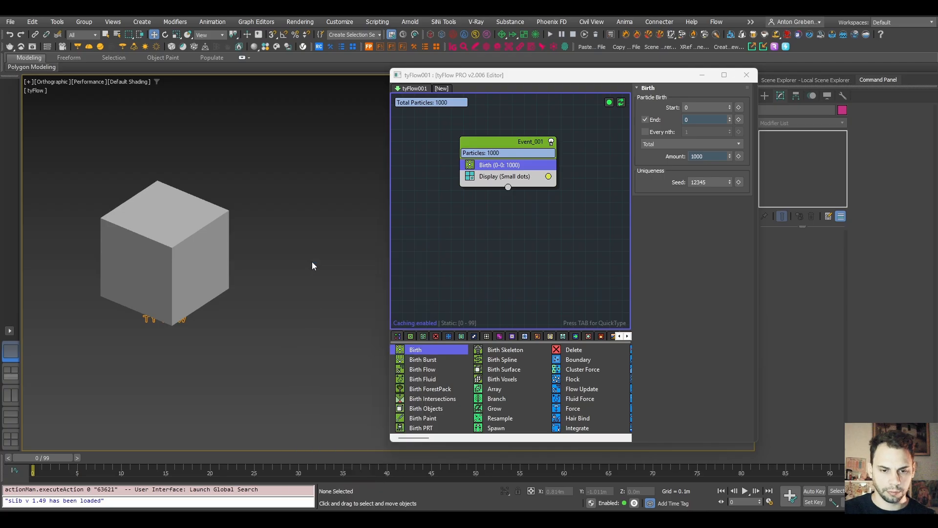
left_click_drag(314, 284, 318, 337)
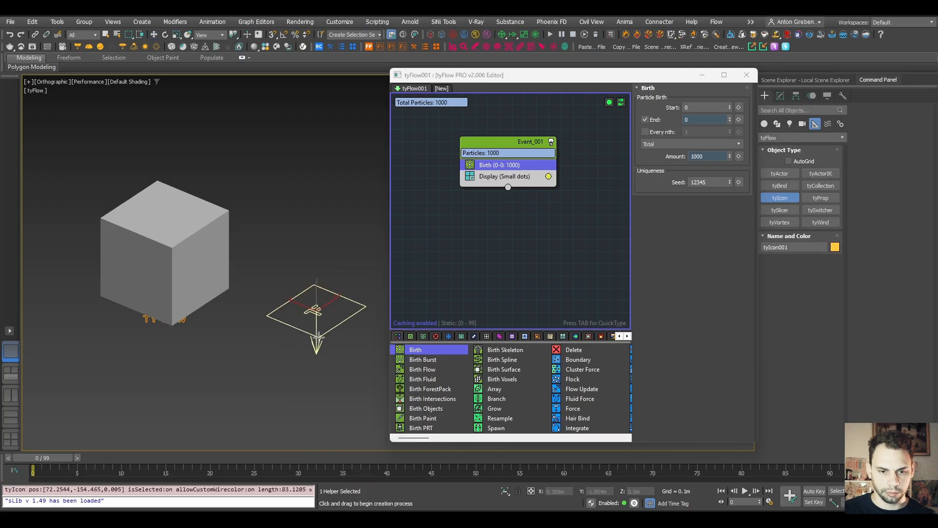
- Rotate the tyIcon helper upright and raise it above the ground plane
right_click(320, 288)
right_click(316, 299)
left_click(324, 309)
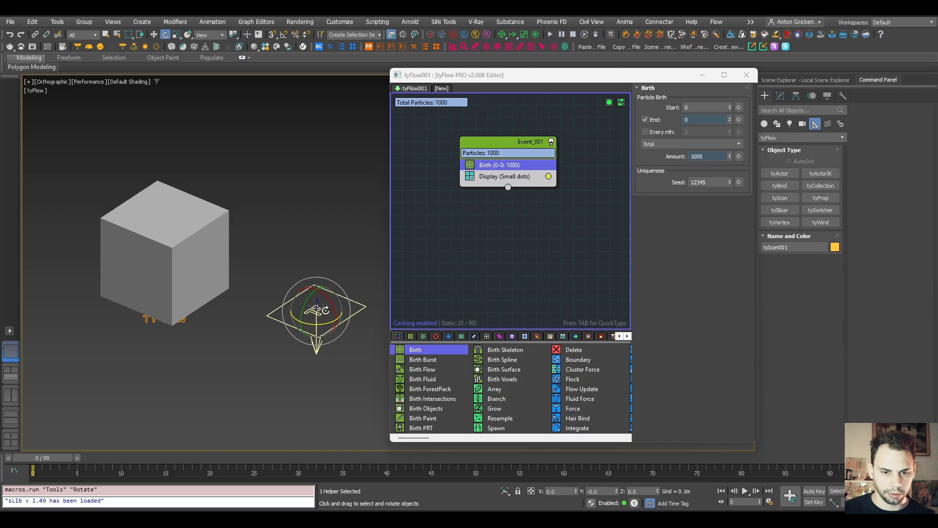
left_click_drag(317, 289, 378, 356)
right_click(340, 275)
left_click(361, 286)
left_click_drag(318, 292, 317, 234)
- Turn the tyIcon to point towards the box and move it to about X 1.16 m, Y -1.31 m, Z 1.02 m
middle_click_drag(222, 240, 256, 284, "alt")
key("e")
left_click_drag(304, 268, 333, 282)
right_click(332, 282)
left_click(353, 293)
left_click_drag(321, 251, 273, 248)
middle_click_drag(273, 248, 248, 182, "alt")
left_click_drag(309, 202, 316, 184)
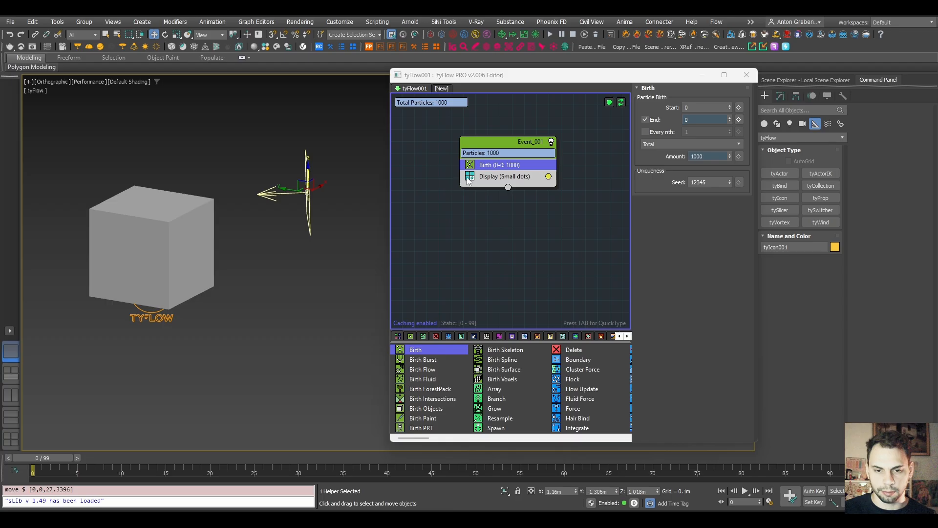
- Add a Position Icon operator to the birth event, pick the tyIcon as its icon, and set the timeline to frame 0
left_click(494, 181)
left_click_drag(500, 184, 457, 197)
key("Tab")
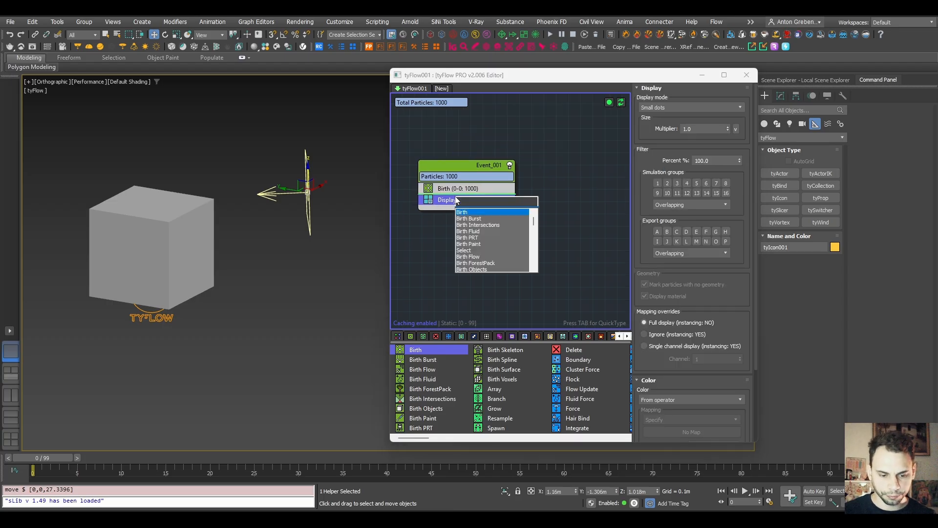
type("posi")
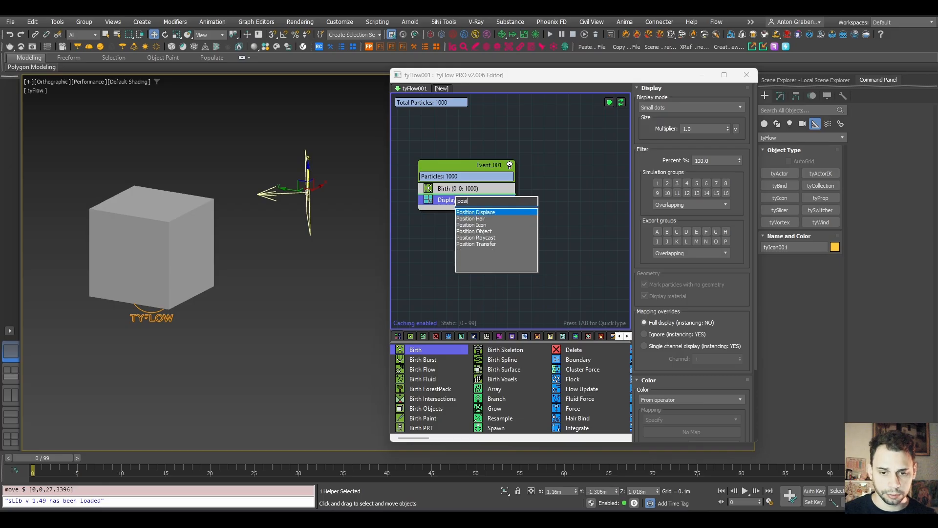
key("Down")
key("Down")
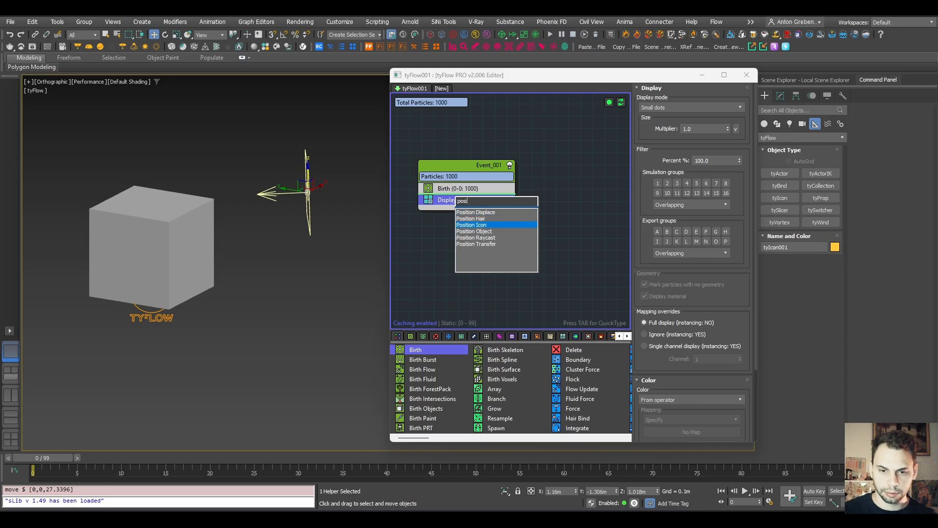
key("Return")
left_click(672, 204)
left_click(264, 194)
middle_click_drag(256, 199, 286, 208, "alt")
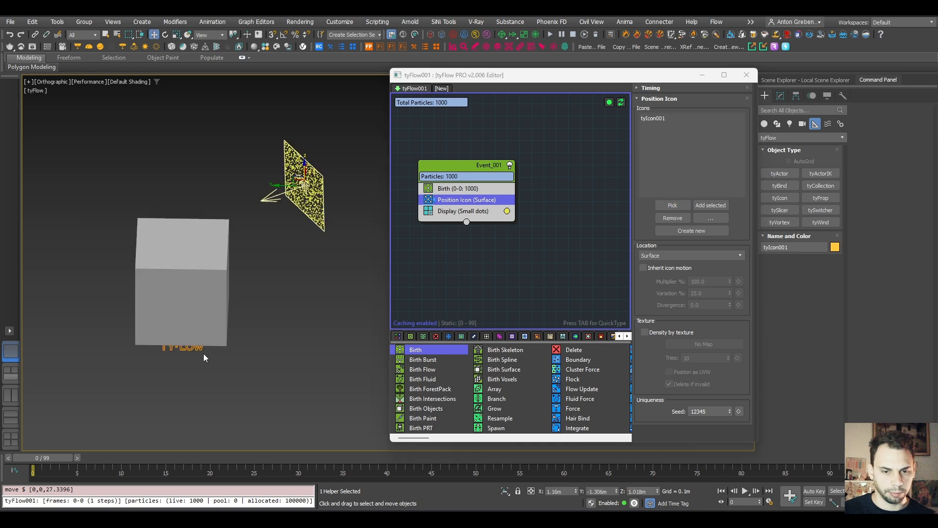
left_click_drag(41, 459, 3, 467)
key("w")
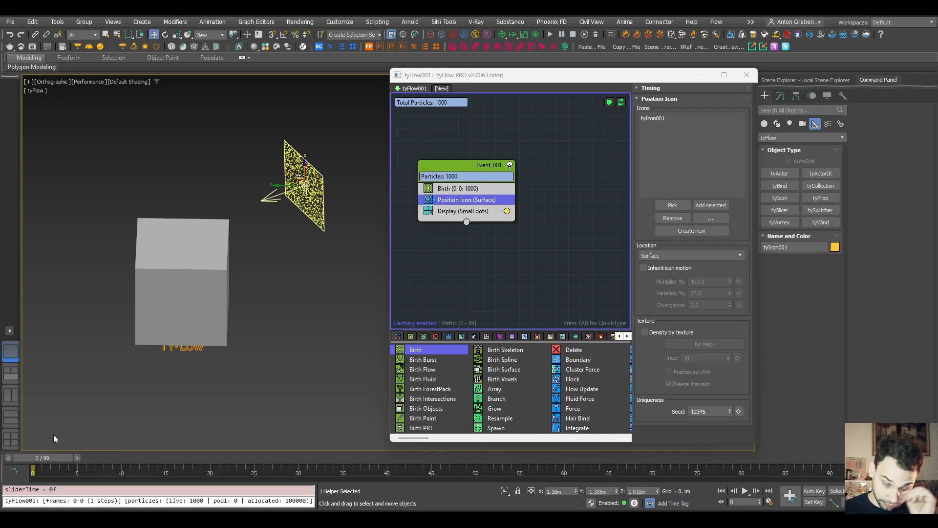
- Add a Find Target operator to the birth event and place it above the Display operator
left_click(459, 211)
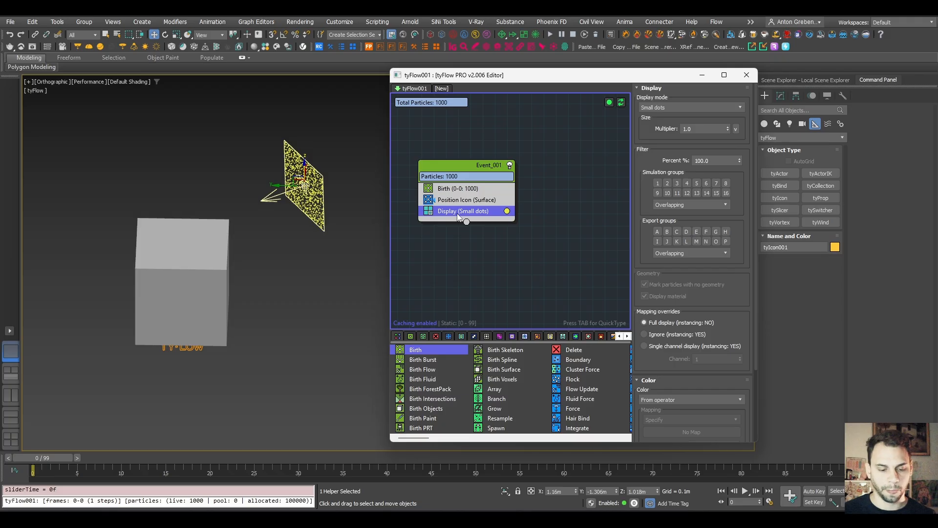
key("Tab")
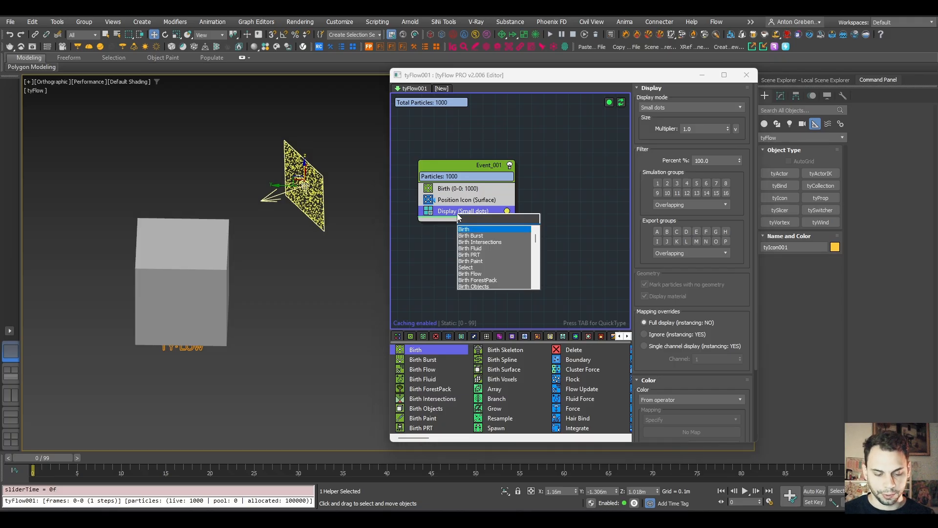
type("find")
key("Return")
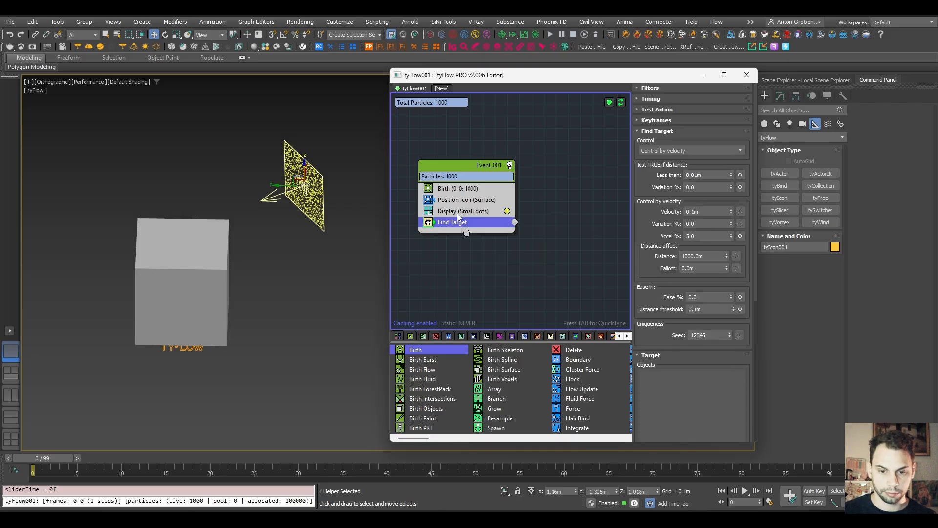
mouse_move(452, 222)
left_mouse_down()
mouse_move(463, 216)
mouse_move(450, 213)
left_mouse_up()
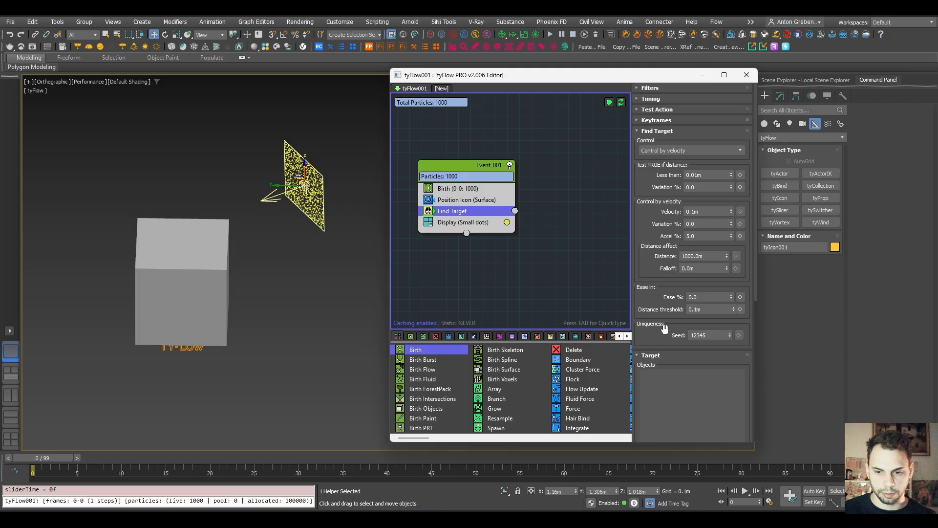
- Pick the box as the Find Target operator's target object and scrub the timeline to check the particle motion
scroll(665, 329, "down", 4)
left_click(667, 384)
left_click(203, 258)
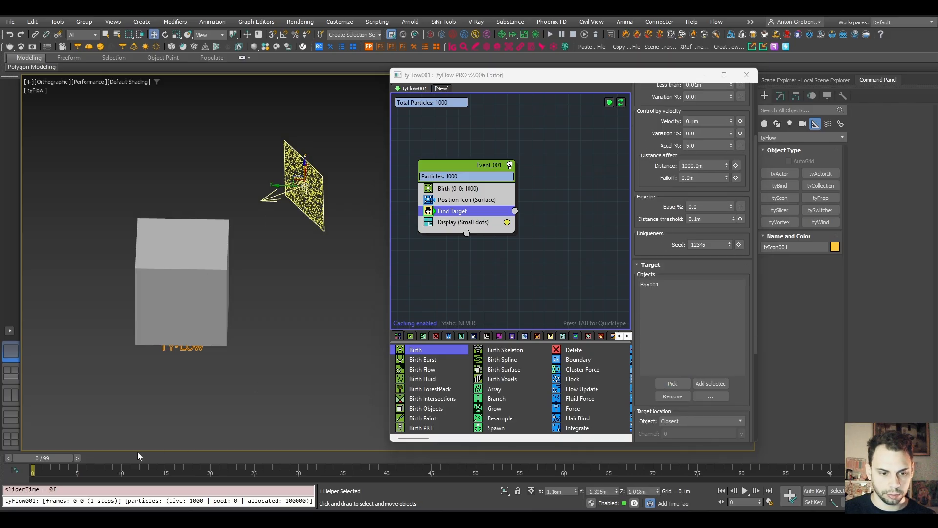
left_click_drag(82, 459, 318, 457)
left_click_drag(331, 409, 160, 420)
key("w")
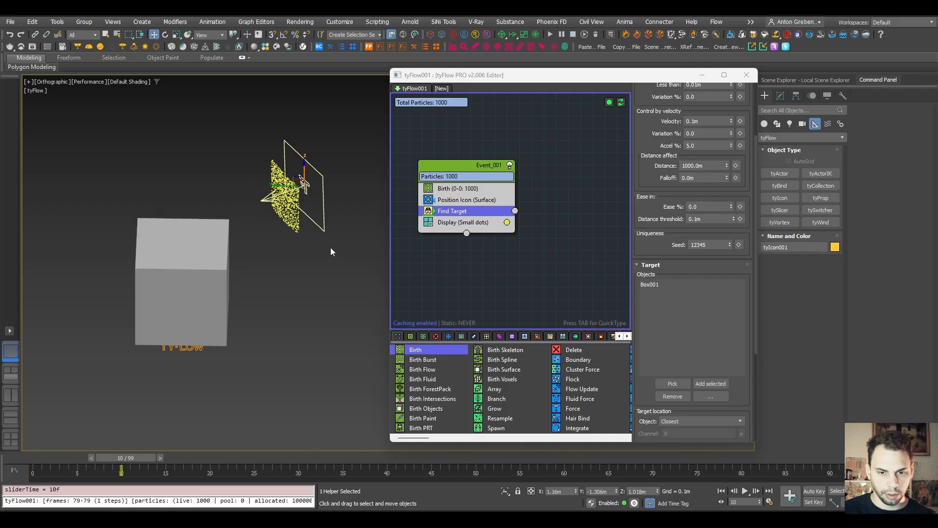
- Set the Birth operator's end frame to 15 so the particles are emitted gradually
middle_click_drag(320, 226, 288, 248, "alt")
scroll(288, 248, "up", 2)
left_click(457, 189)
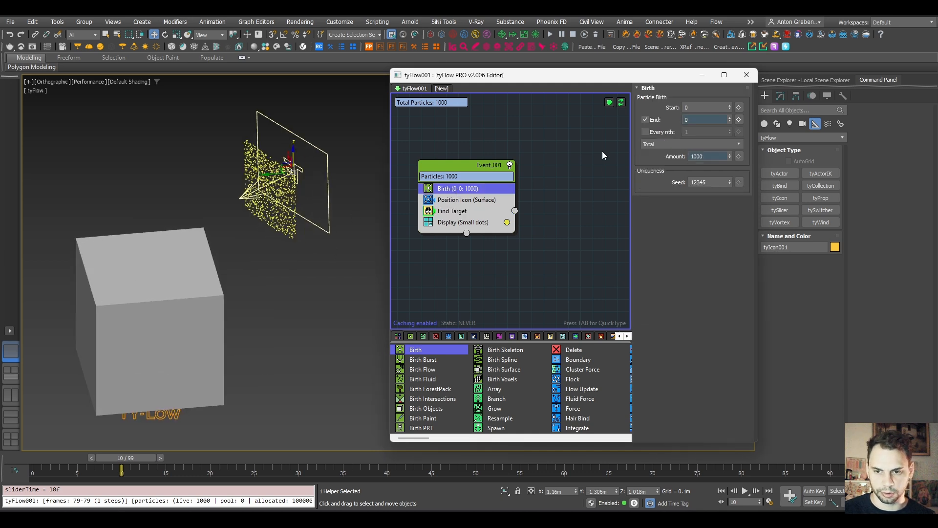
left_click_drag(703, 120, 400, 149)
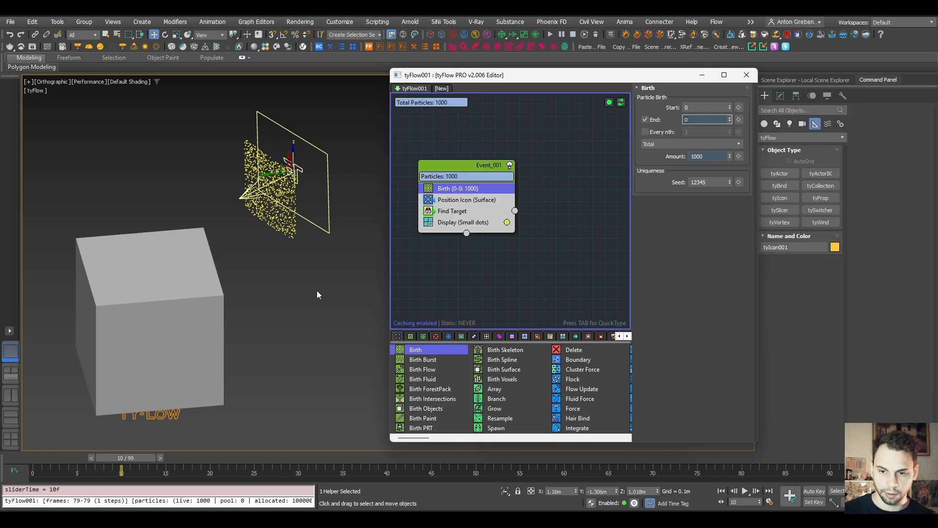
type("15")
key("Return")
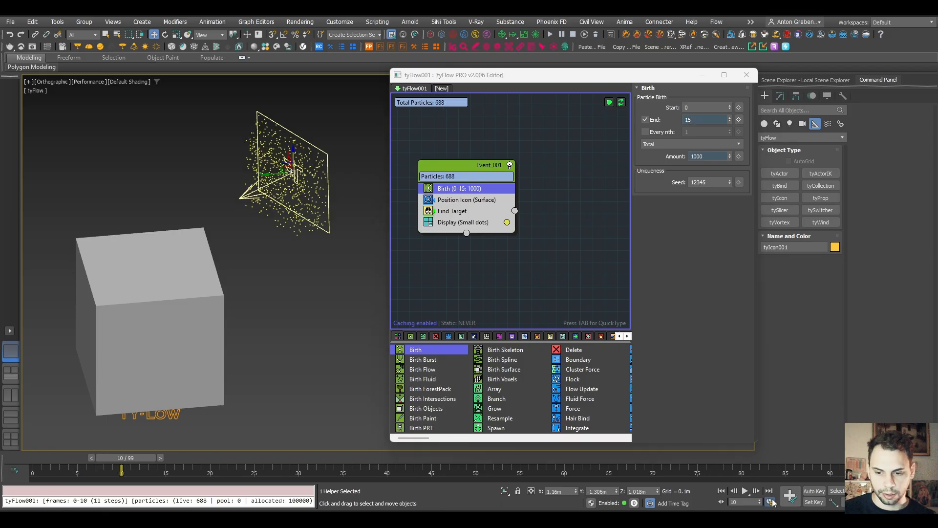
- Set the animation end time to 300 in the time configuration and return the timeline to frame 0
left_click(769, 502)
double_click(438, 290)
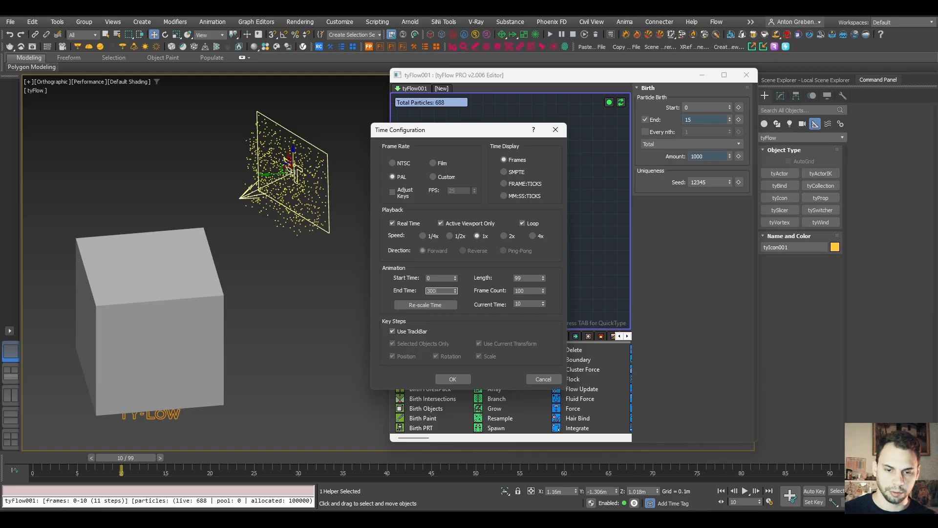
type("300")
key("Return")
left_click(442, 383)
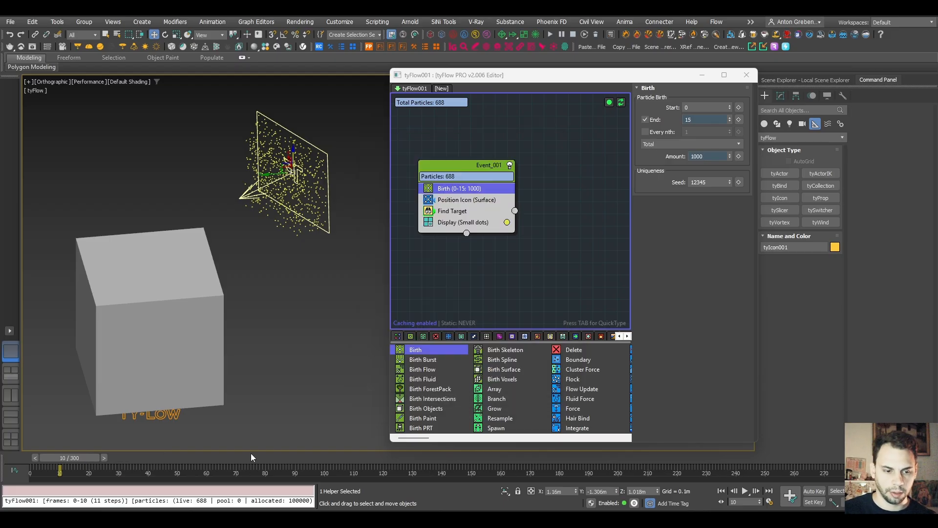
left_click_drag(68, 457, 29, 444)
- Send the Find Target output to a new event and add a Surface Force operator above that event's Display operator
left_click(479, 221)
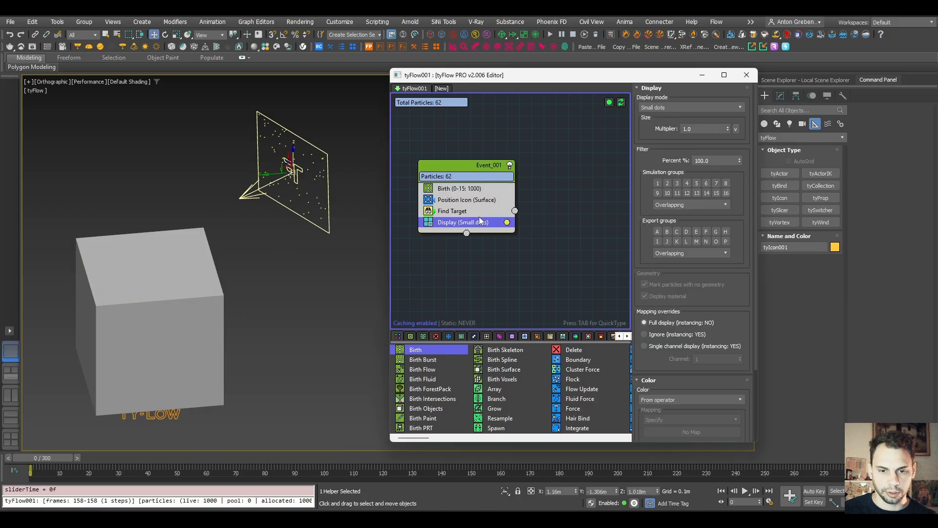
left_click(472, 211)
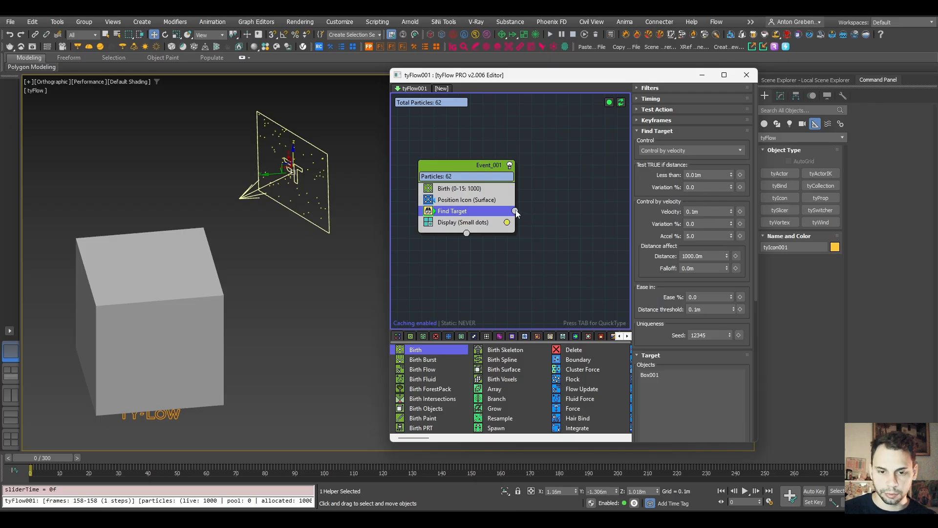
left_click_drag(516, 213, 562, 248)
left_click(560, 262)
key("Tab")
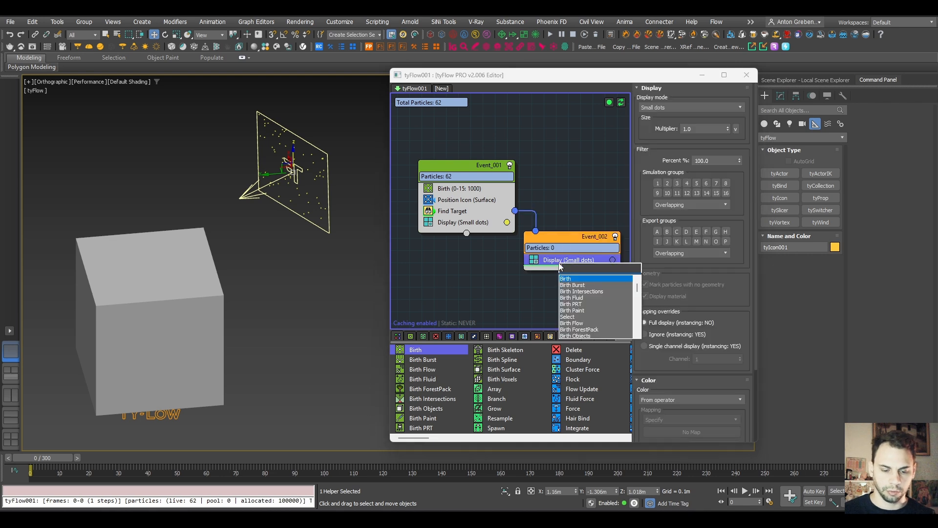
type("surf")
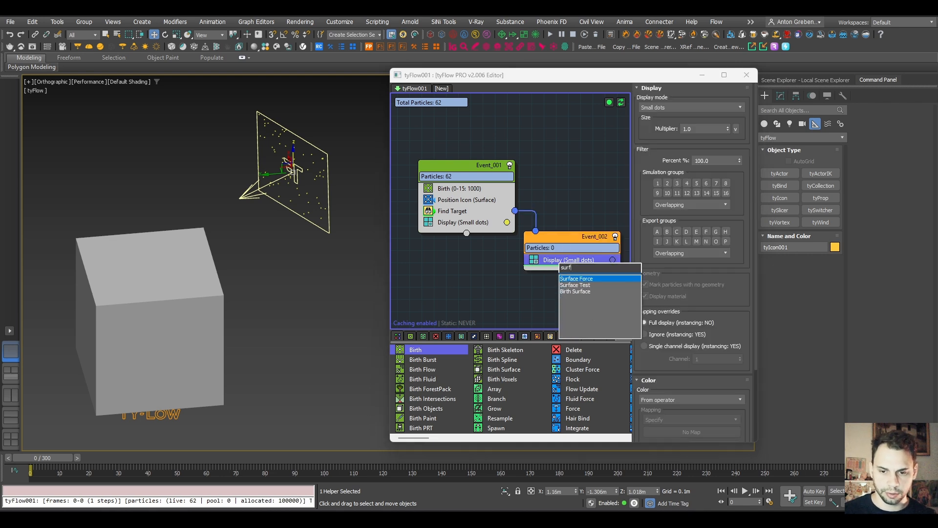
key("Return")
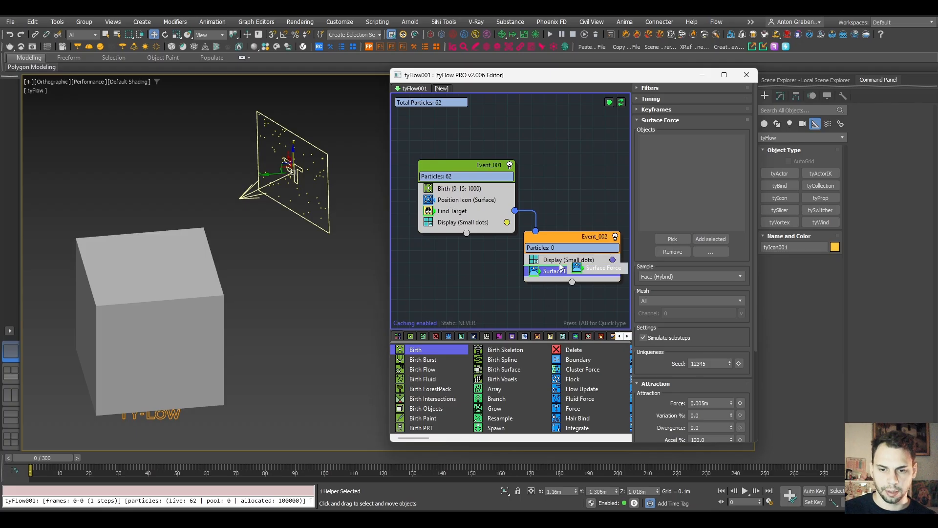
middle_click_drag(493, 272, 471, 237)
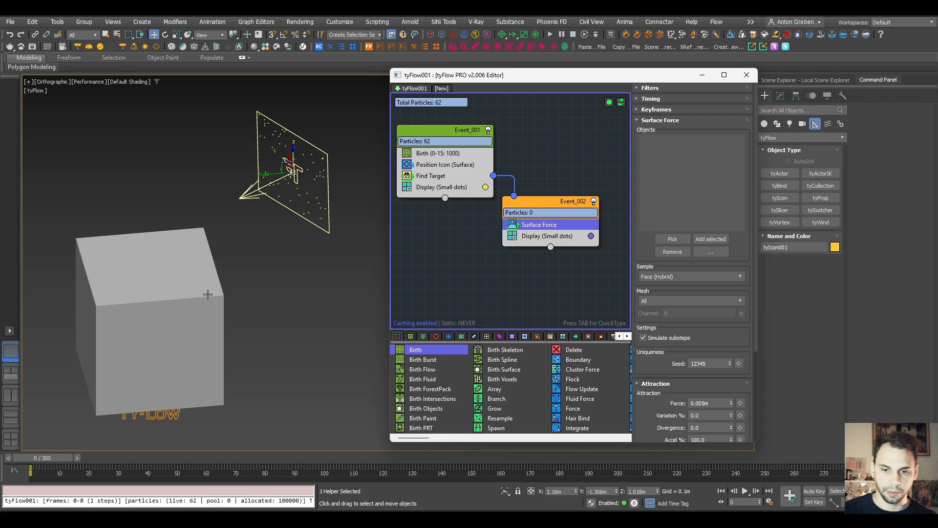
- Pick the box as the Surface Force operator's object and scrub the timeline to frame 55
left_click(674, 239)
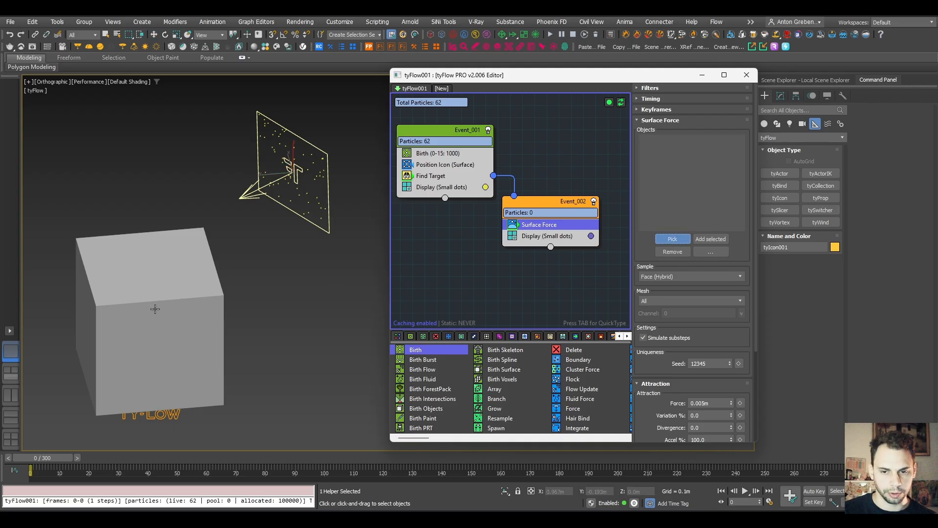
left_click(166, 254)
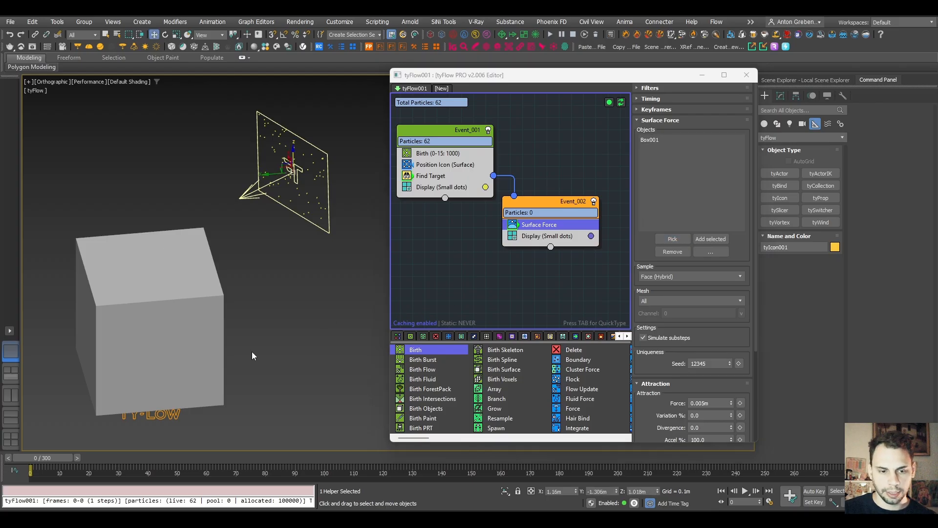
left_click_drag(40, 461, 214, 464)
key("w")
- Change the display color of the second event's particles to bright yellow (246, 255, 0)
left_click(586, 244)
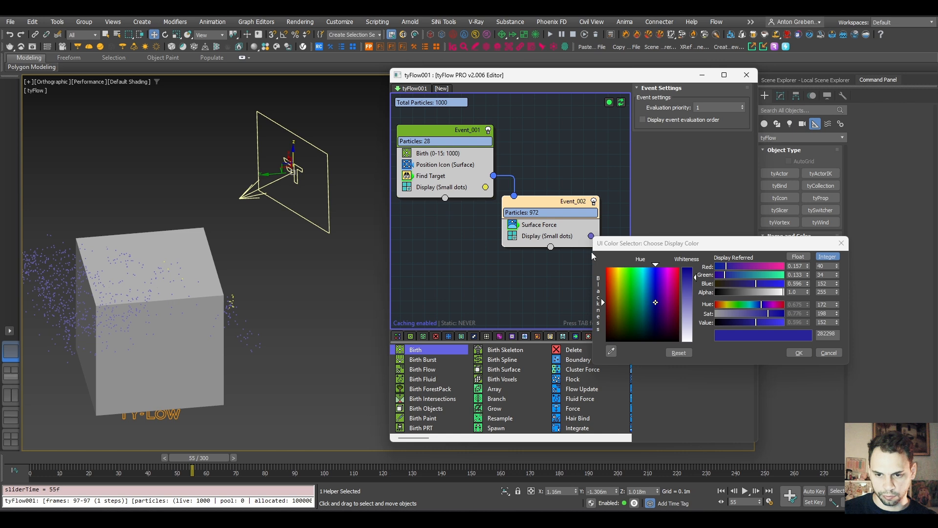
left_click_drag(629, 284, 619, 265)
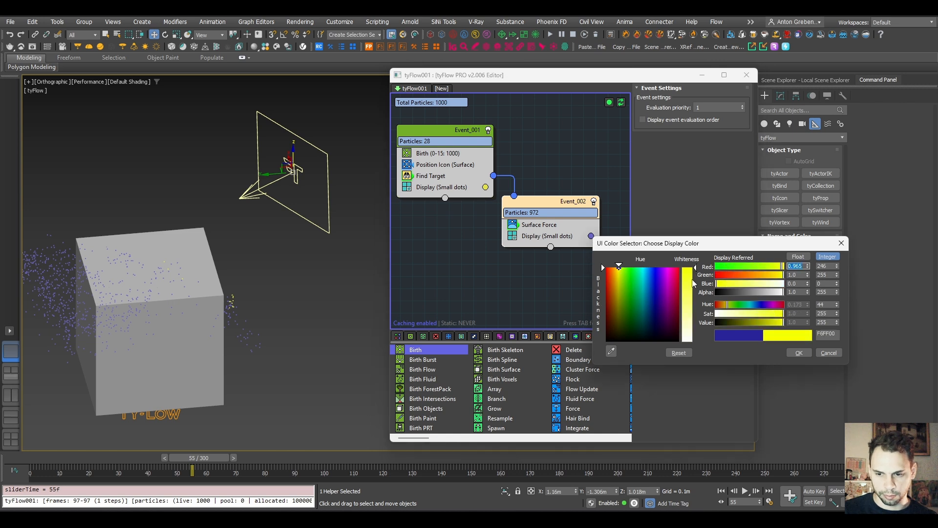
left_click(798, 351)
- Scrub the timeline up to frame 90 and examine from another angle how the particles move around the box
left_click_drag(40, 460, 62, 462)
left_click_drag(124, 458, 536, 462)
key("w")
middle_click_drag(264, 210, 184, 245, "alt")
middle_click_drag(184, 245, 285, 287)
middle_click_drag(285, 287, 240, 274)
left_click_drag(211, 458, 294, 458)
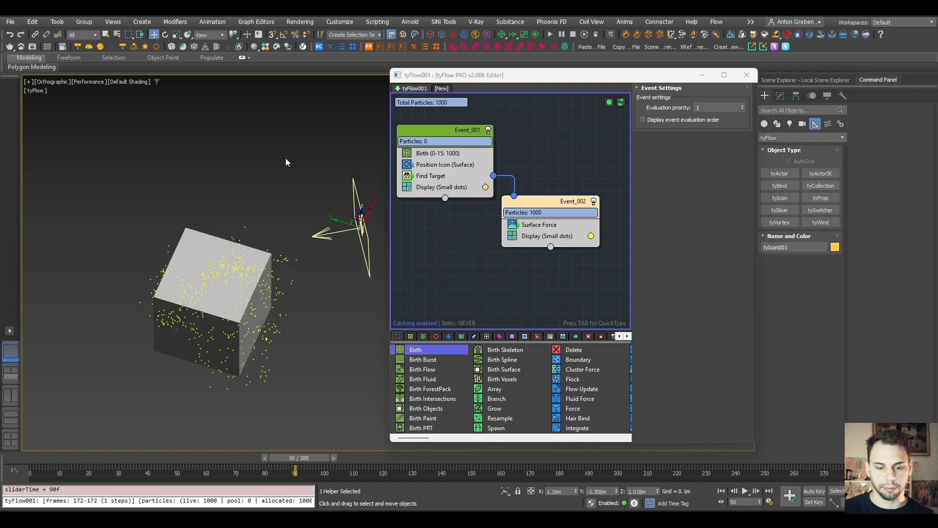
- Clear the selection and add a general Noise map in the Slate Material Editor
left_click(275, 173)
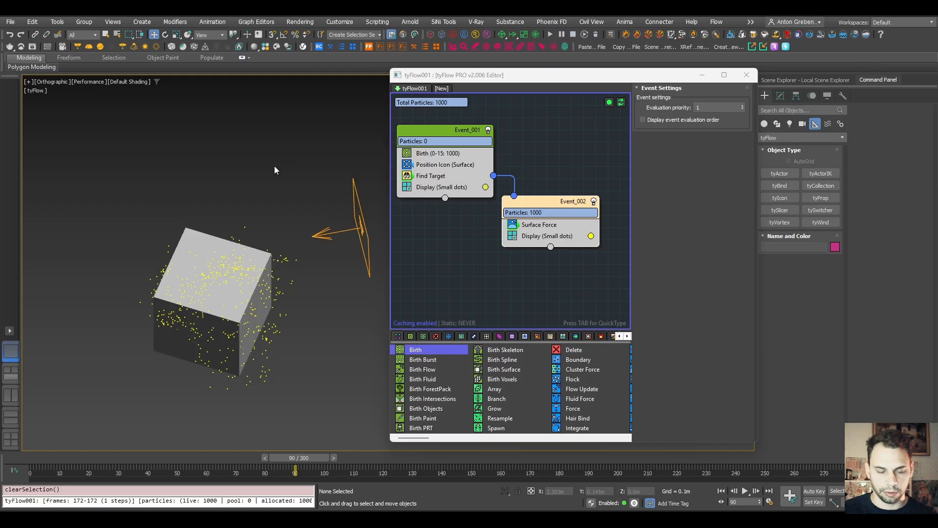
key("m")
right_click(398, 190)
mouse_move(419, 217)
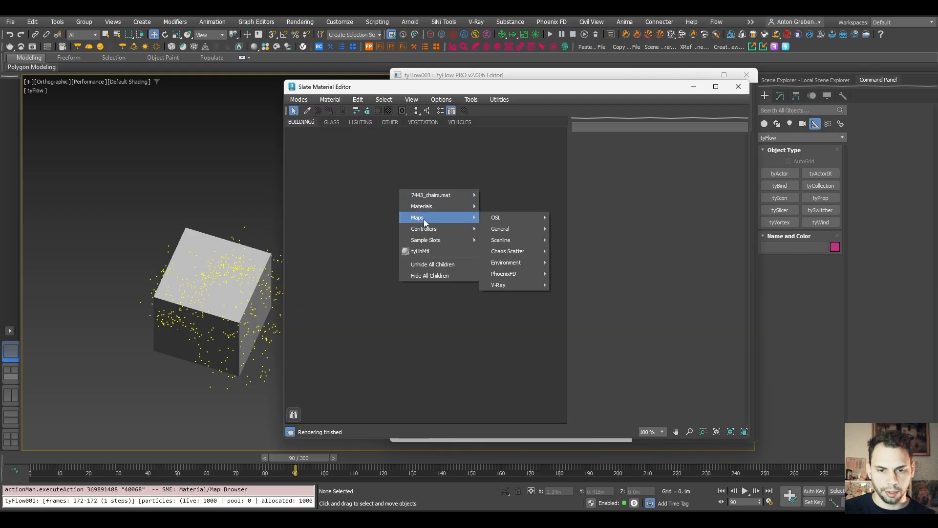
mouse_move(508, 229)
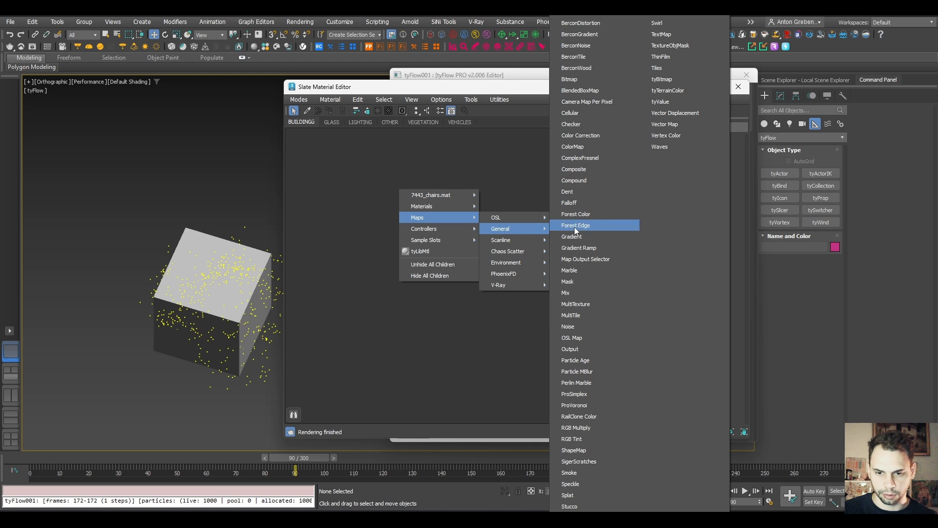
left_click(581, 327)
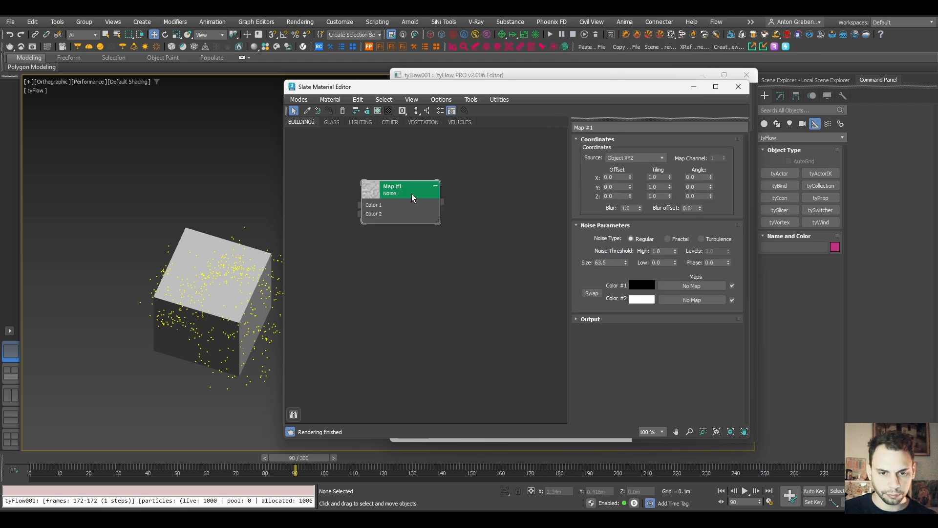
left_click_drag(412, 200, 432, 229)
- Switch the viewport quality to Standard and select the box
middle_click_drag(237, 274, 222, 259, "alt")
scroll(223, 256, "up", 3)
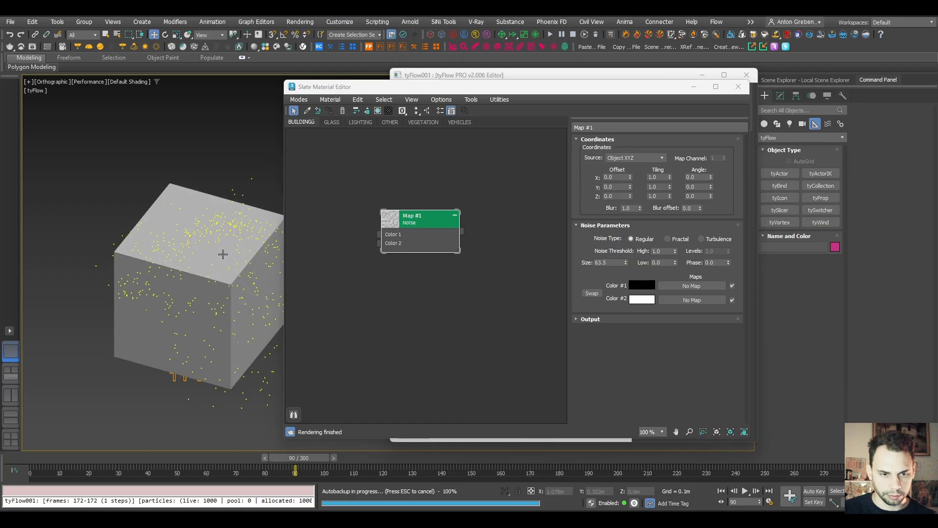
left_click(88, 81)
left_click(97, 138)
middle_click_drag(218, 215, 175, 215)
left_click(150, 194)
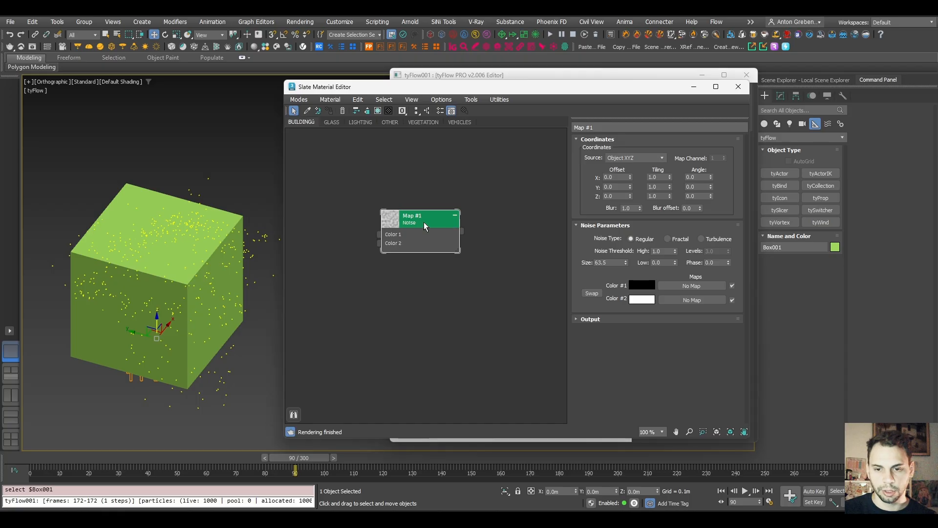
- Set the Noise map's coordinate source to Explicit Map Channel and its size to 0.1
left_click(634, 158)
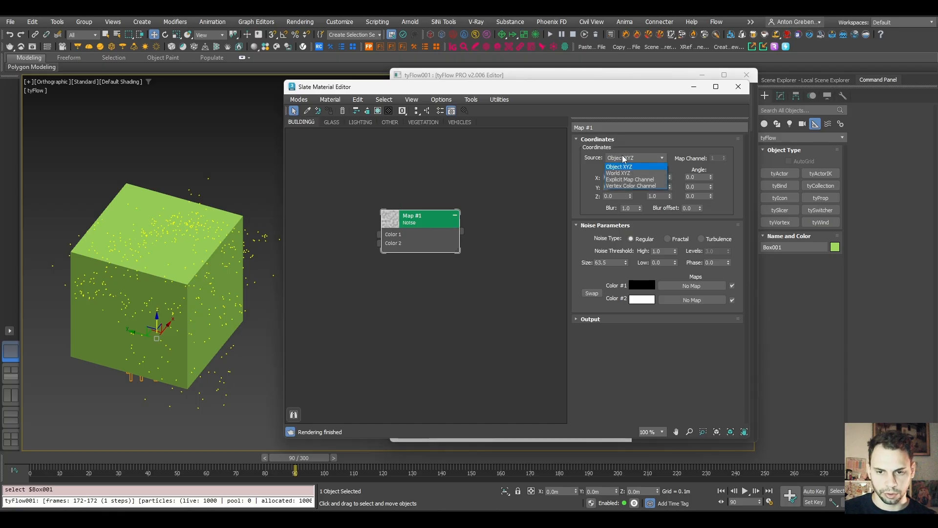
left_click(630, 179)
left_click_drag(426, 221, 407, 221)
double_click(606, 263)
type("0.1")
key("Return")
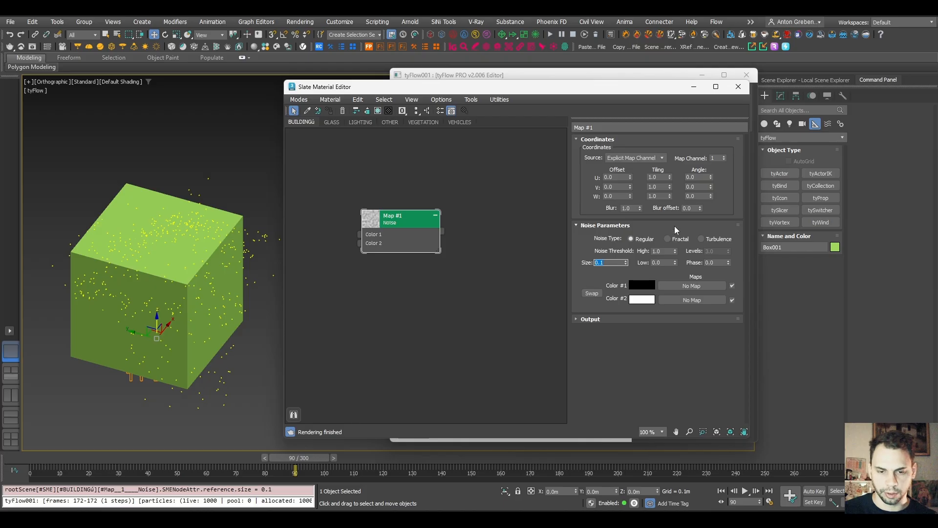
left_click(446, 225)
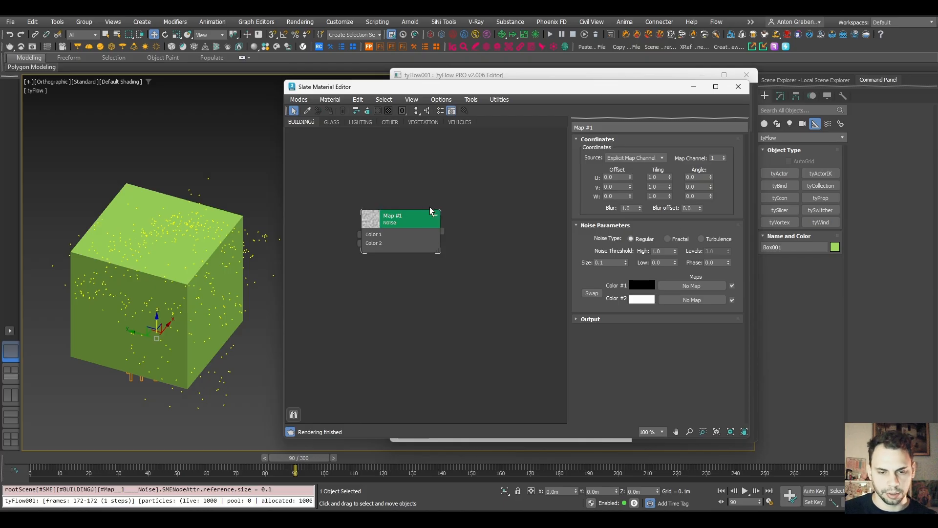
- Create a VRayMtl with the Noise map as its diffuse and assign the material to the box
middle_click_drag(471, 234, 427, 230)
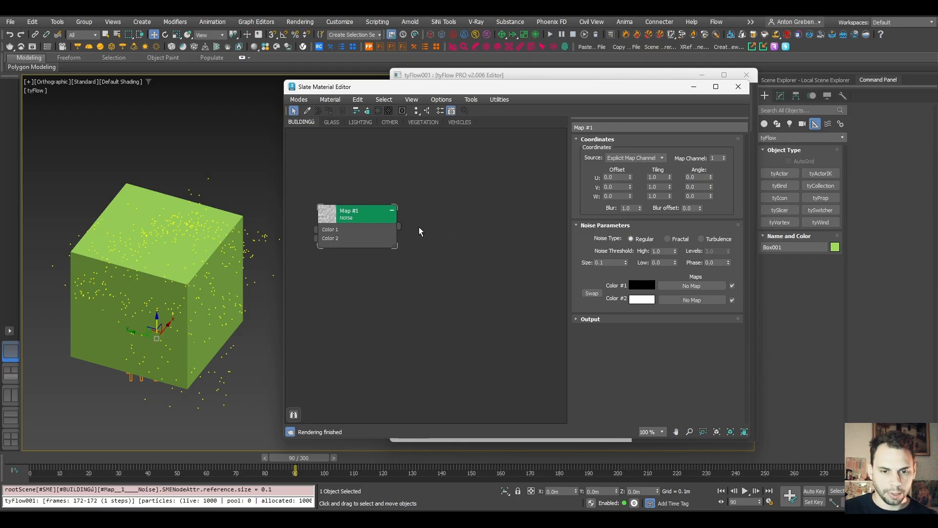
right_click(450, 228)
mouse_move(517, 245)
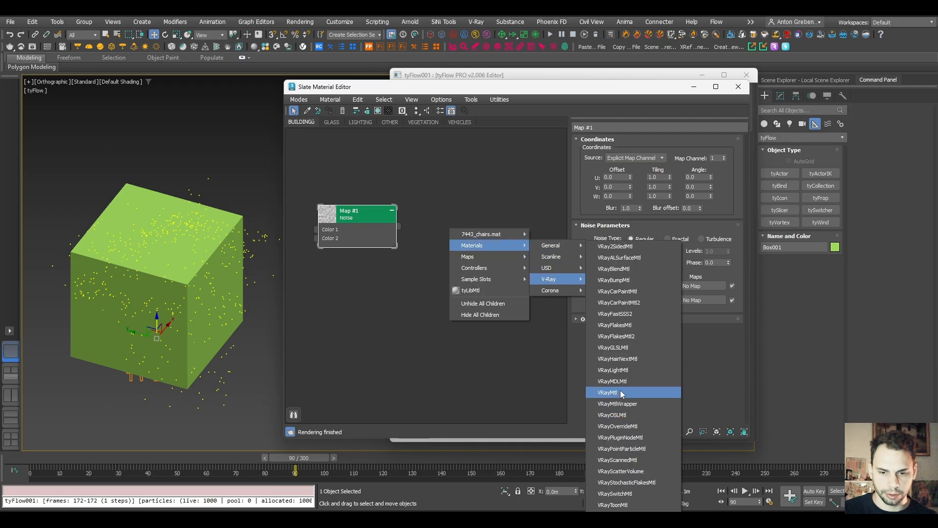
left_click(622, 394)
left_click_drag(399, 226, 414, 239)
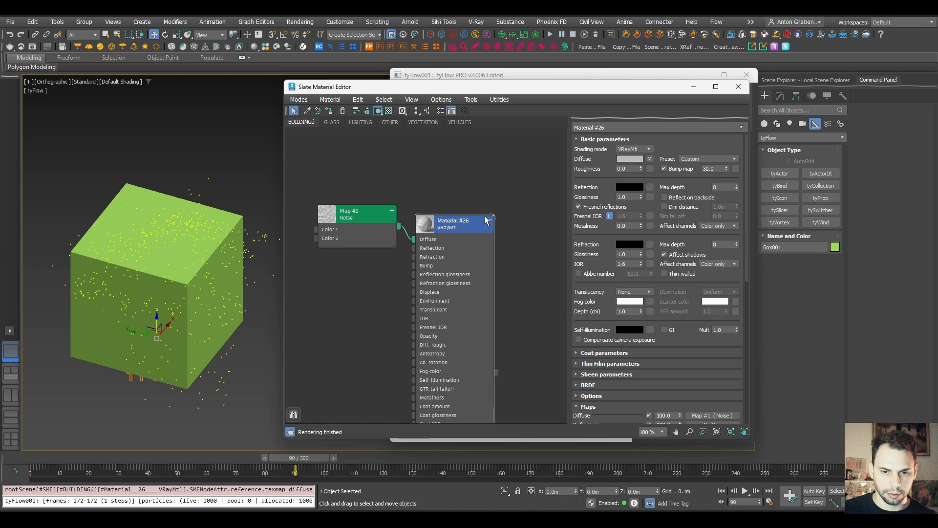
left_click(382, 229)
left_click_drag(496, 225, 245, 230)
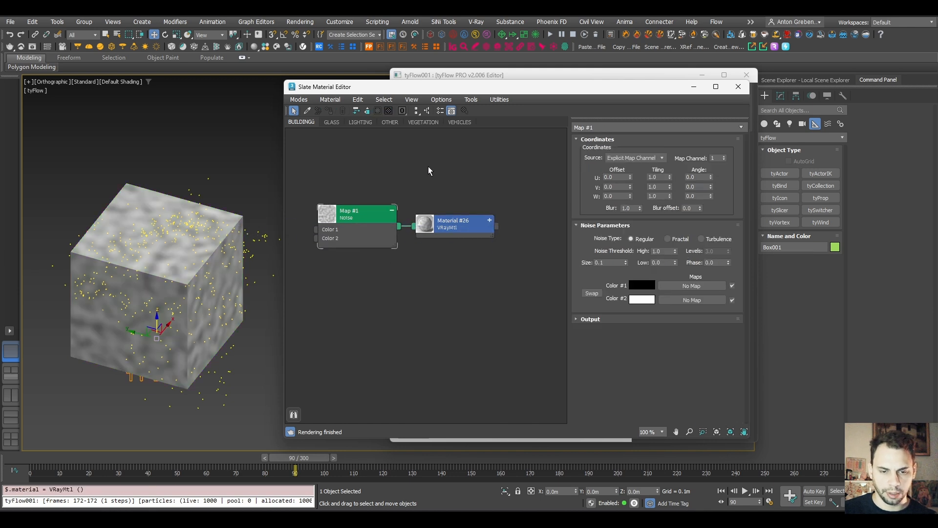
- Set the Noise map's size to 0.3 and sharpen its contrast with a high threshold of 0.675 and low of 0.485
scroll(187, 251, "up", 2)
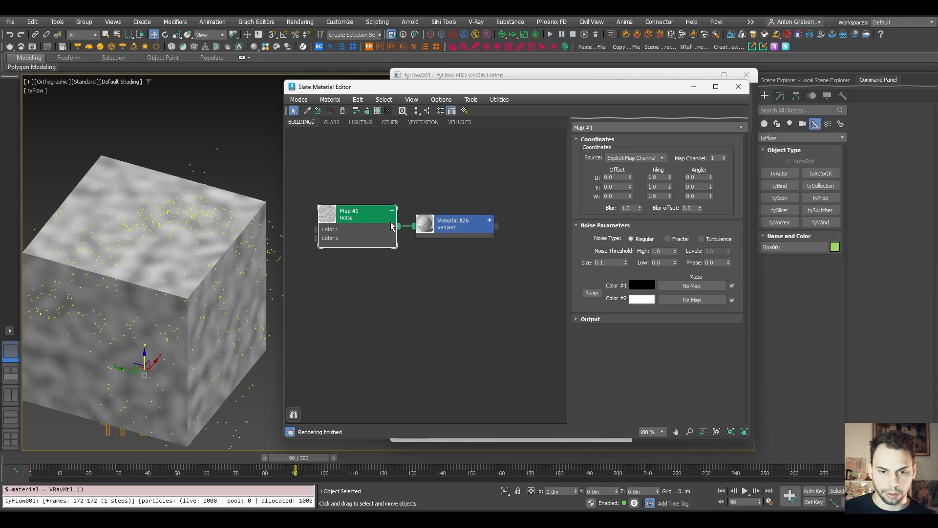
left_click(608, 262)
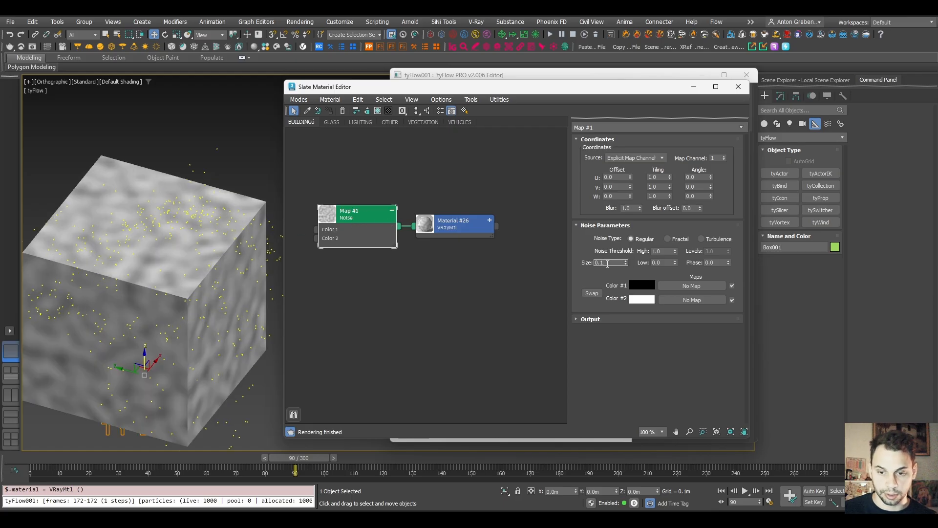
type("3")
key("Return")
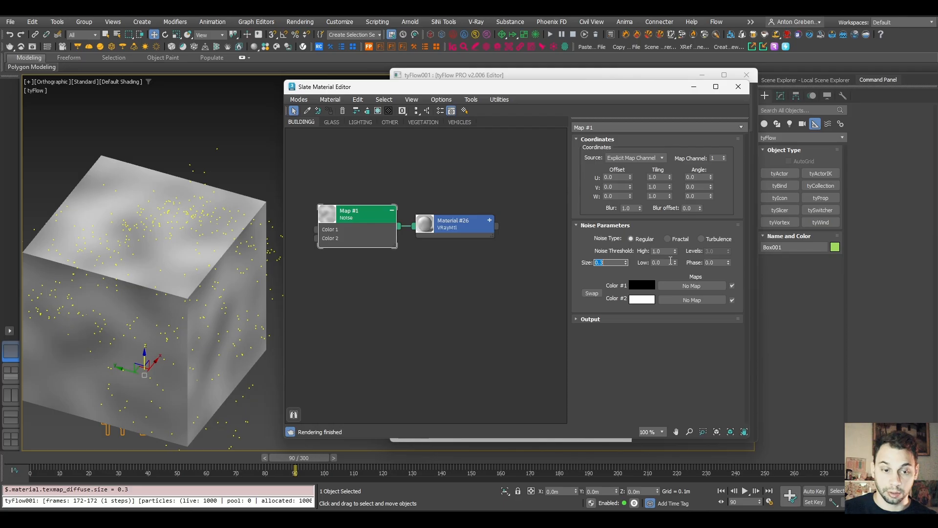
mouse_move(676, 251)
left_mouse_down()
mouse_move(675, 264)
mouse_move(676, 250)
left_mouse_up()
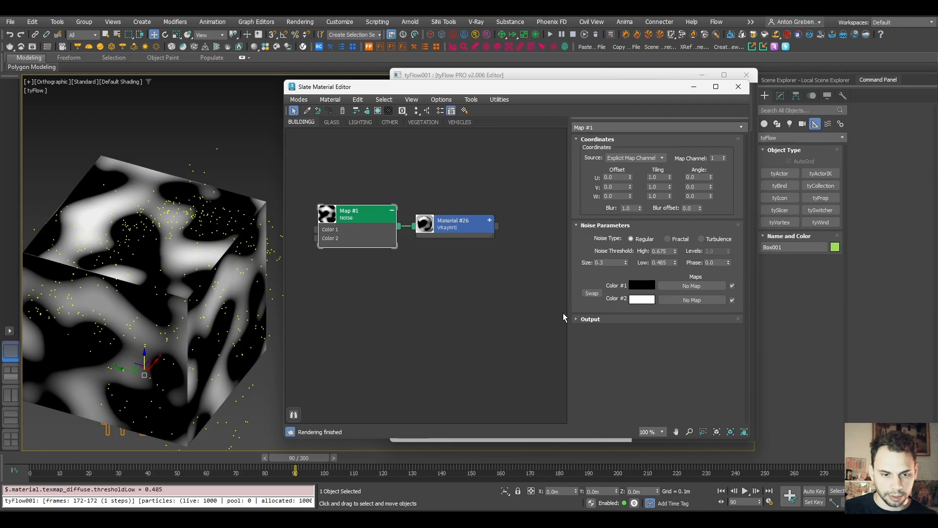
- Turn on Auto Key at frame 0, keyframe the Noise map's phase to 0.1 at frame 25, and scrub the animation
left_click_drag(42, 459, 27, 460)
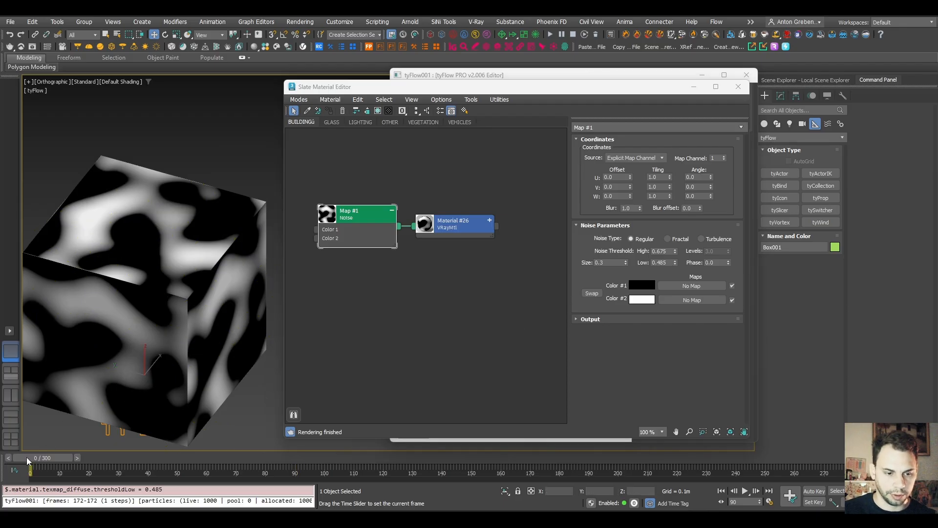
left_click(814, 491)
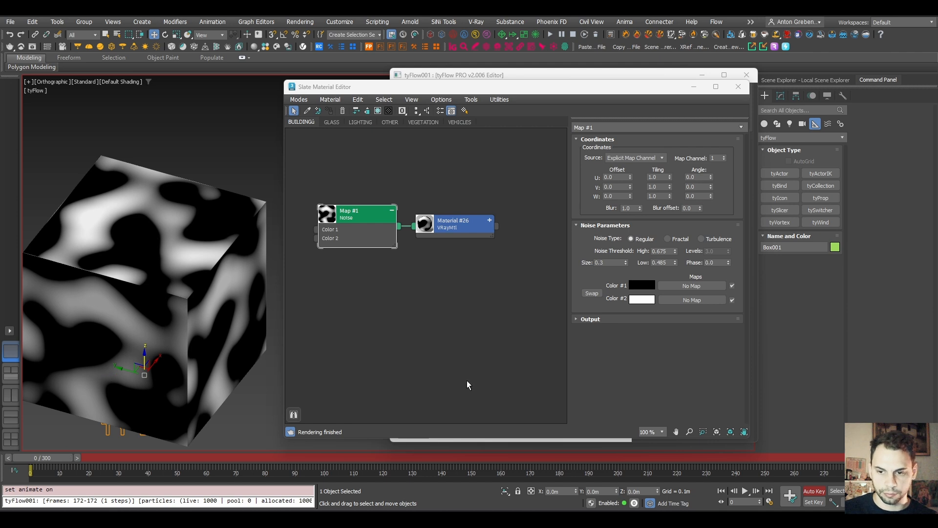
left_click_drag(123, 459, 119, 465)
key("w")
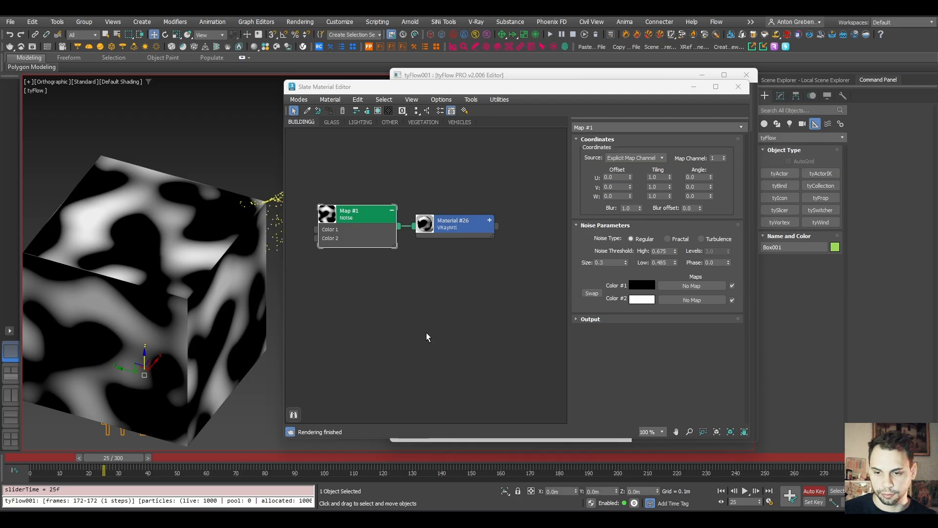
left_click(716, 262)
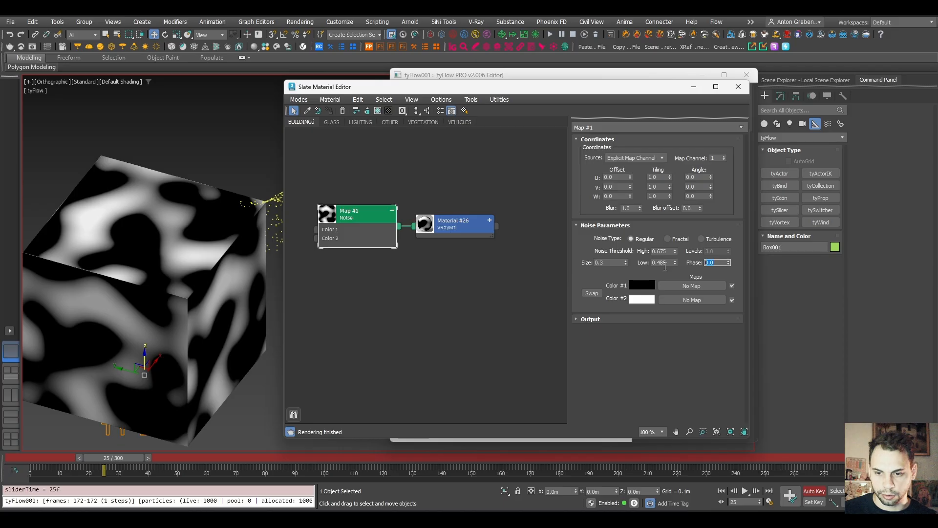
type("0.1")
key("Return")
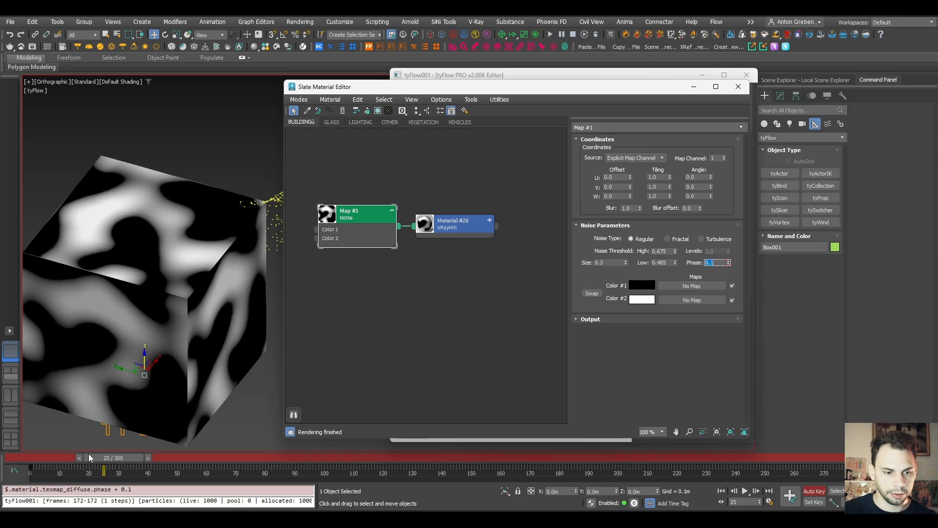
mouse_move(32, 458)
left_mouse_down()
mouse_move(103, 458)
mouse_move(39, 458)
left_mouse_up()
key("w")
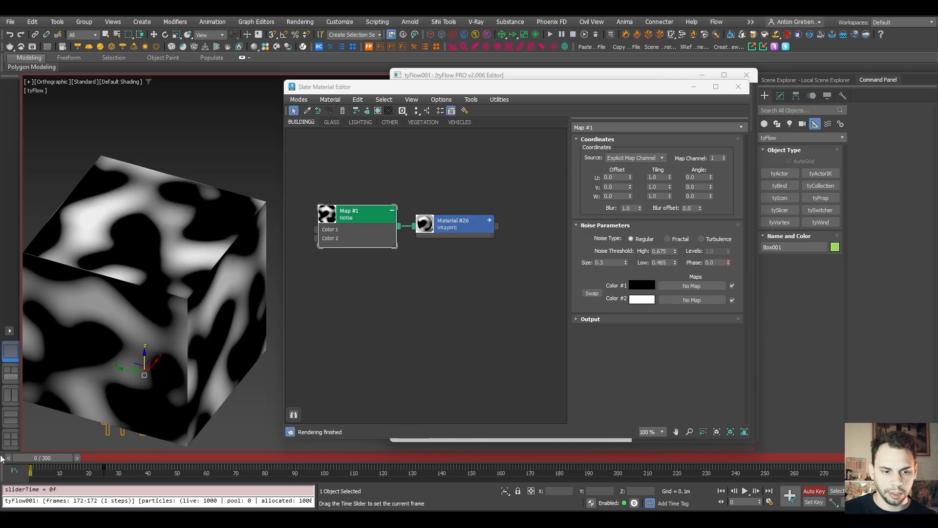
left_click_drag(53, 464, 103, 463)
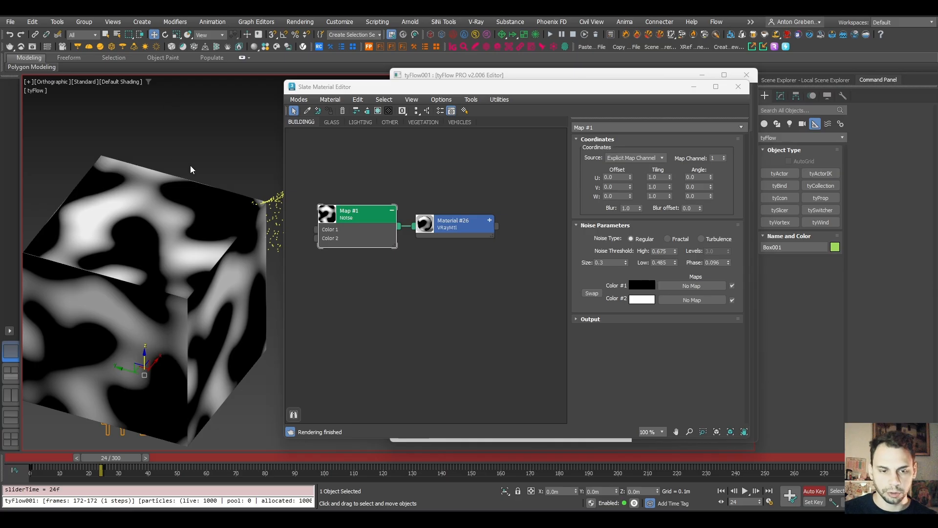
- Open the box's Curve Editor and show the phase track of its material's diffuse map
right_click(171, 241)
left_click(191, 339)
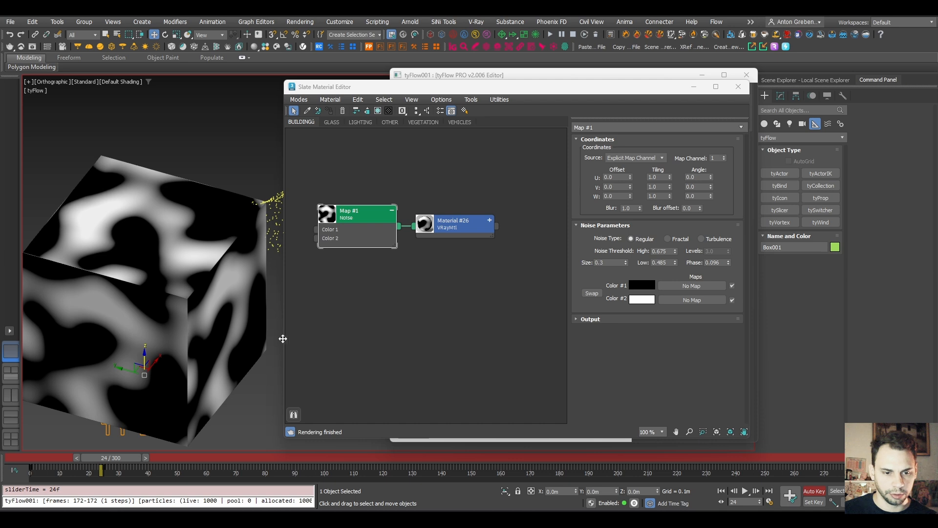
left_click(375, 191)
left_click(382, 199)
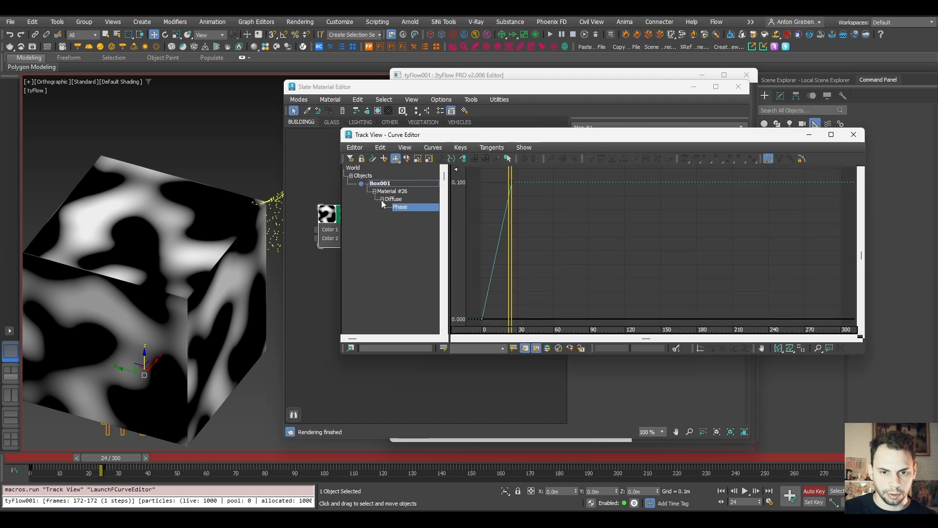
middle_click_drag(532, 220, 539, 220)
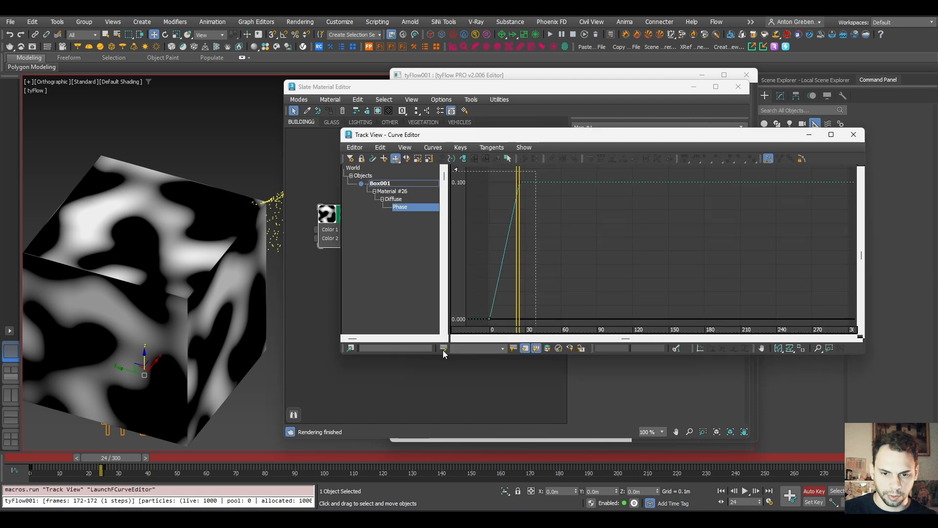
- Select both phase keys, set the curve's out-of-range type to Linear in both directions, and turn off Auto Key
left_click_drag(479, 326, 542, 177)
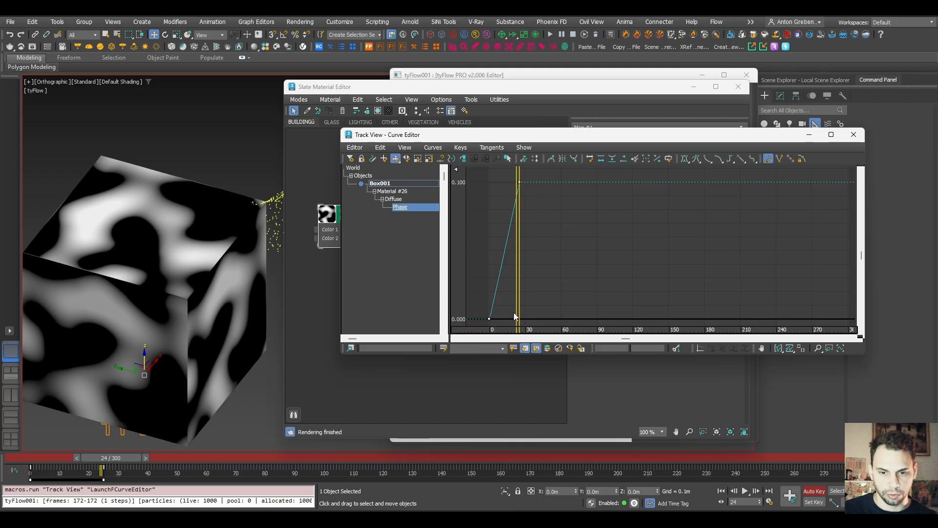
middle_click_drag(550, 296, 562, 296)
left_click(463, 158)
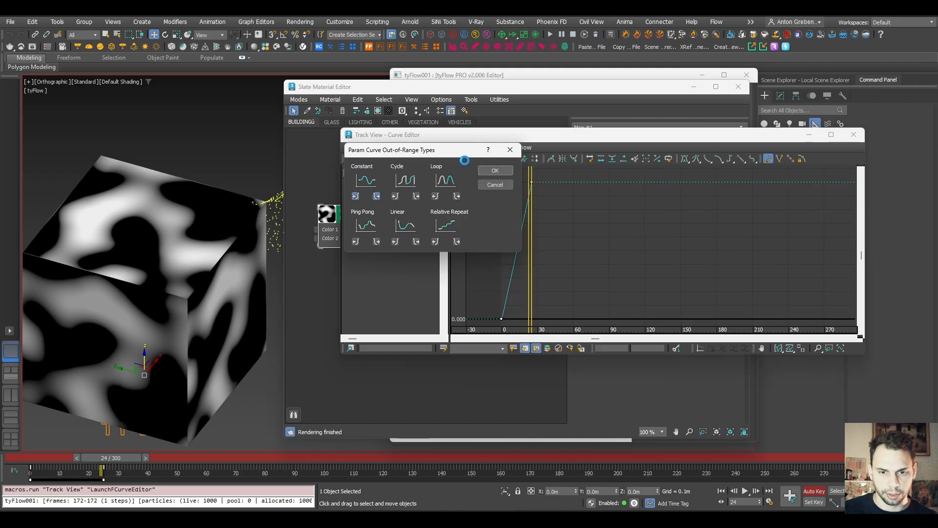
left_click_drag(411, 148, 364, 164)
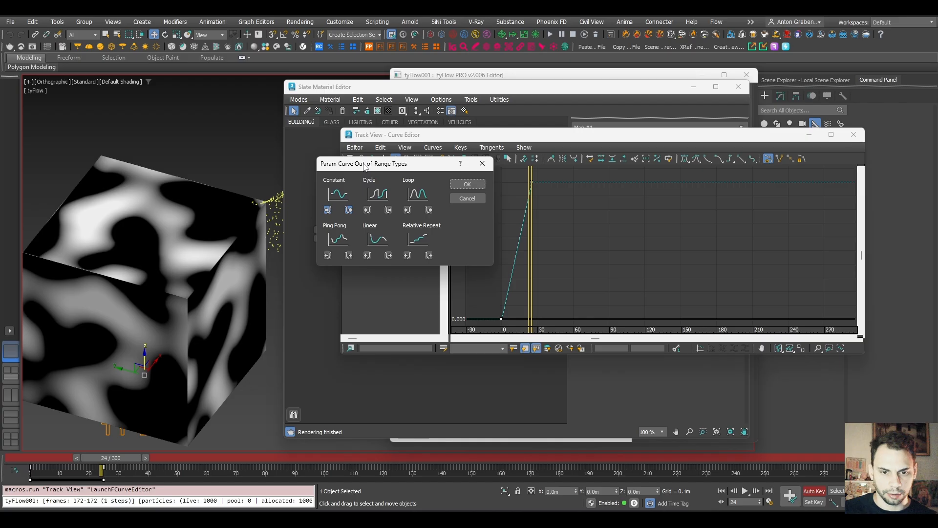
left_click(377, 239)
left_click(466, 186)
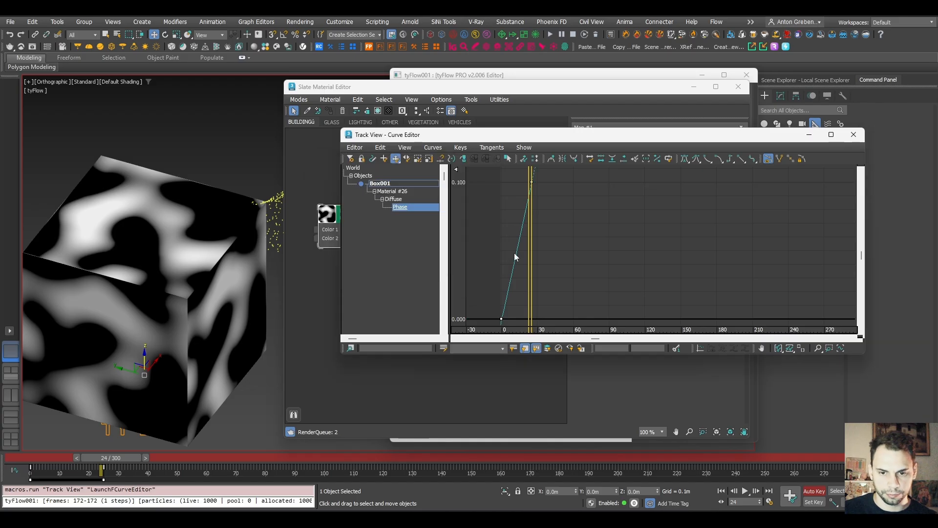
left_click(854, 135)
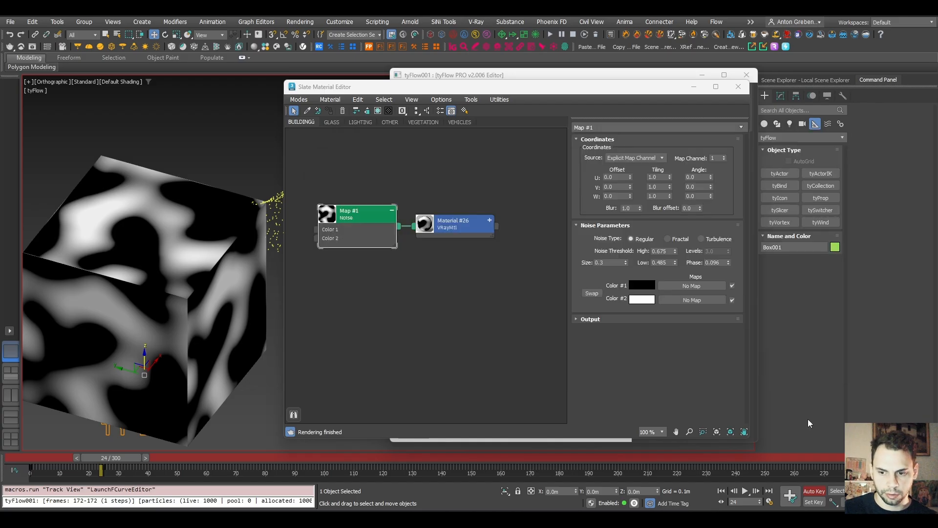
left_click(804, 492)
mouse_move(111, 460)
left_mouse_down()
mouse_move(186, 458)
mouse_move(111, 458)
left_mouse_up()
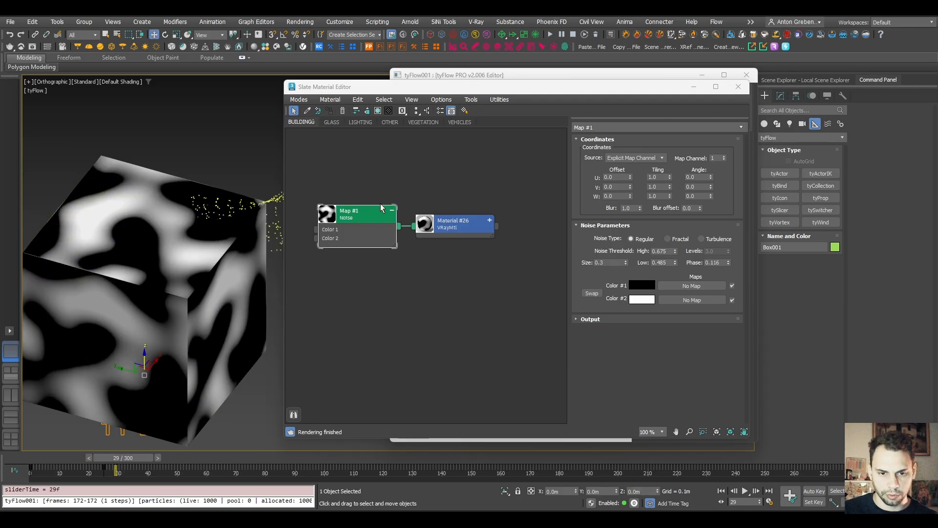
- Instance the Noise map into the texture slot of Event_002's Surface Force operator and minimise the material editor
left_click(479, 77)
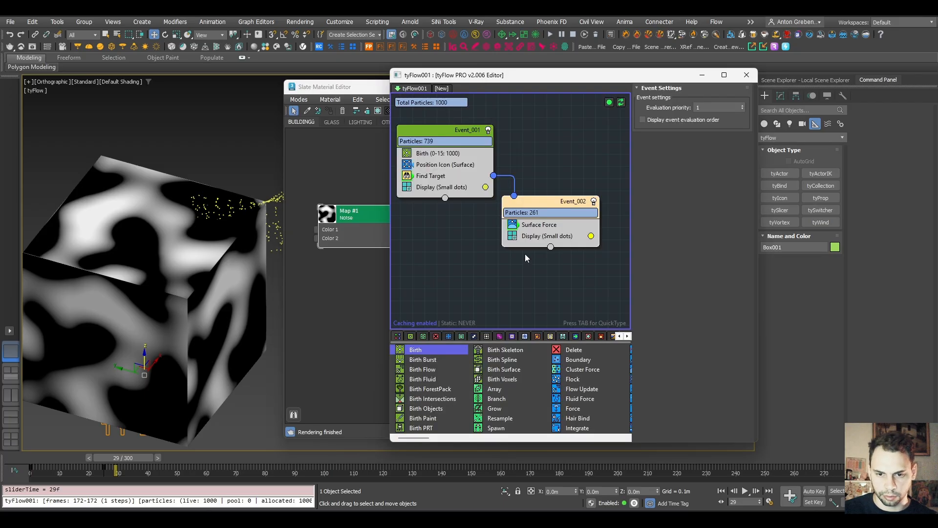
left_click(542, 226)
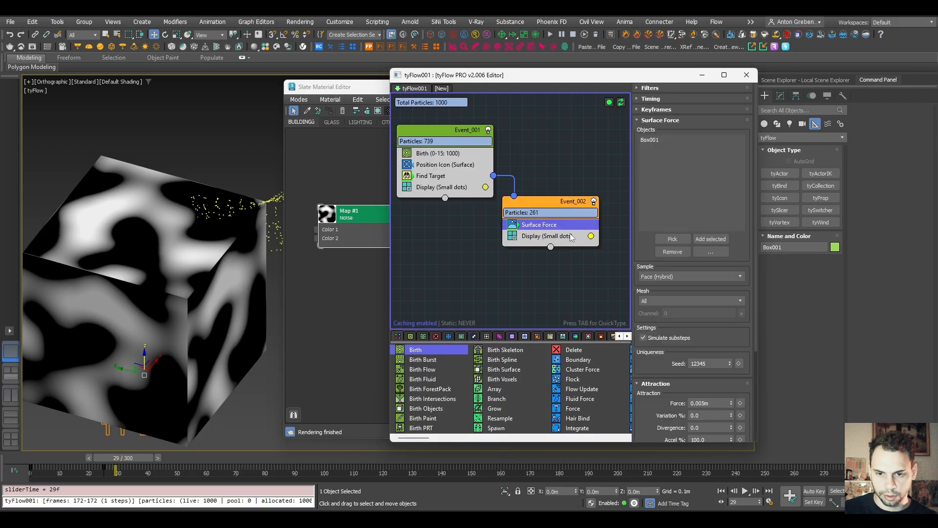
left_click(652, 121)
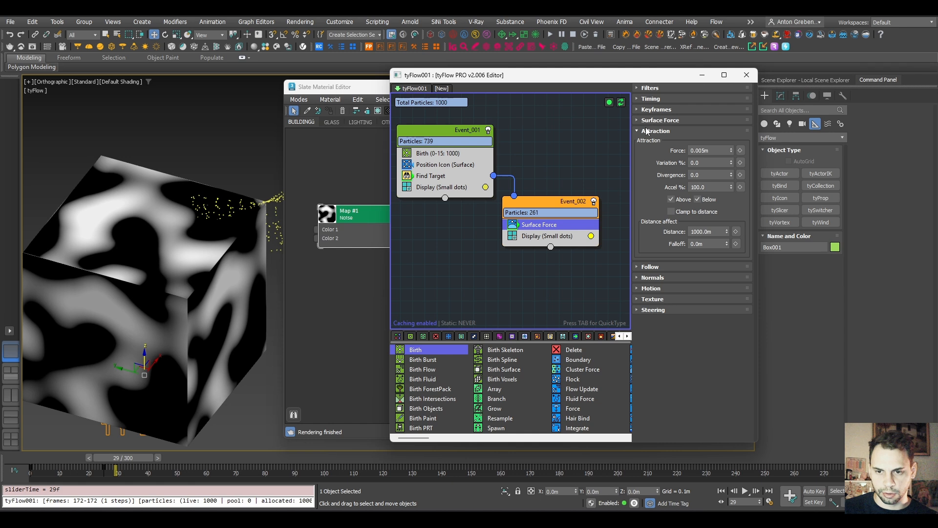
left_click(646, 131)
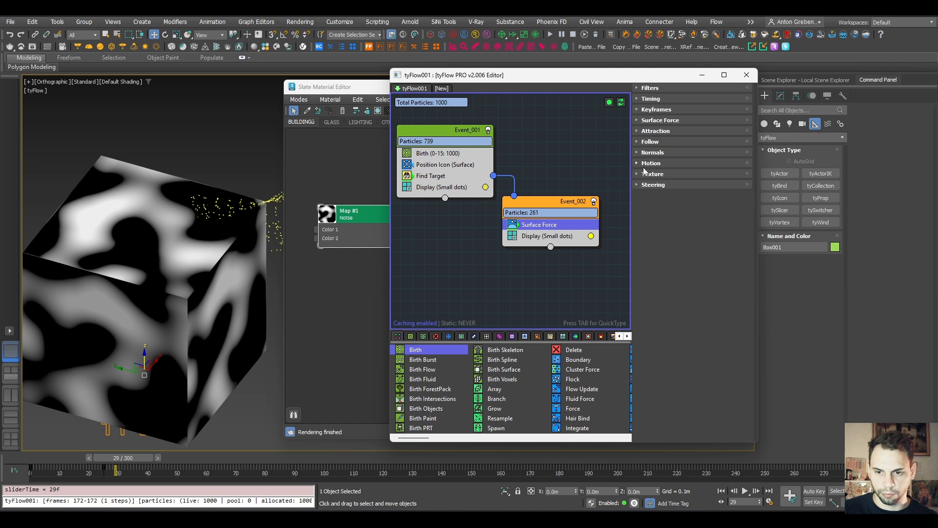
left_click(644, 175)
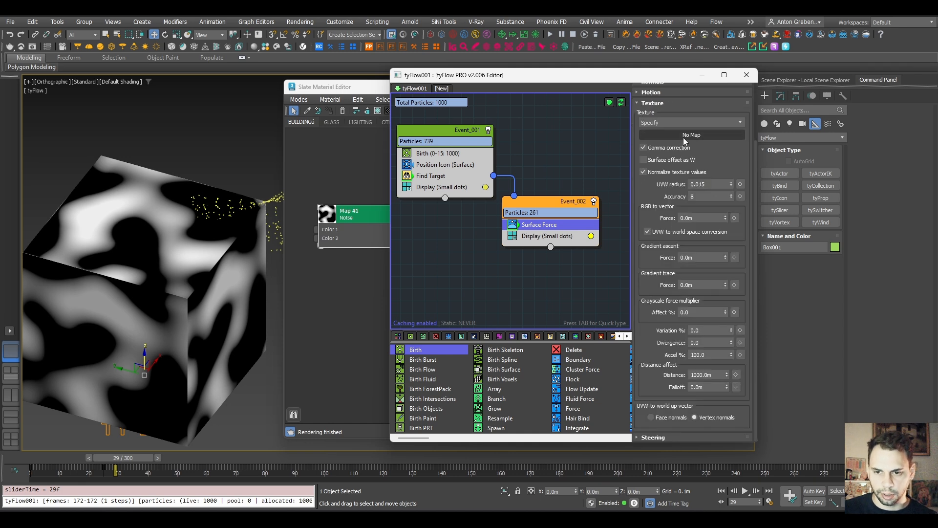
double_click(376, 209)
left_click_drag(535, 88, 575, 191)
left_click_drag(442, 321, 687, 135)
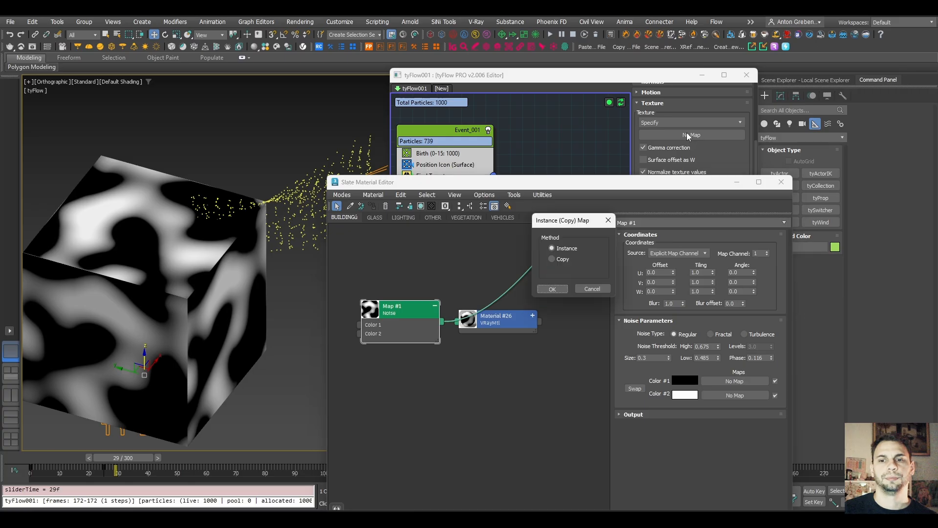
left_click(552, 290)
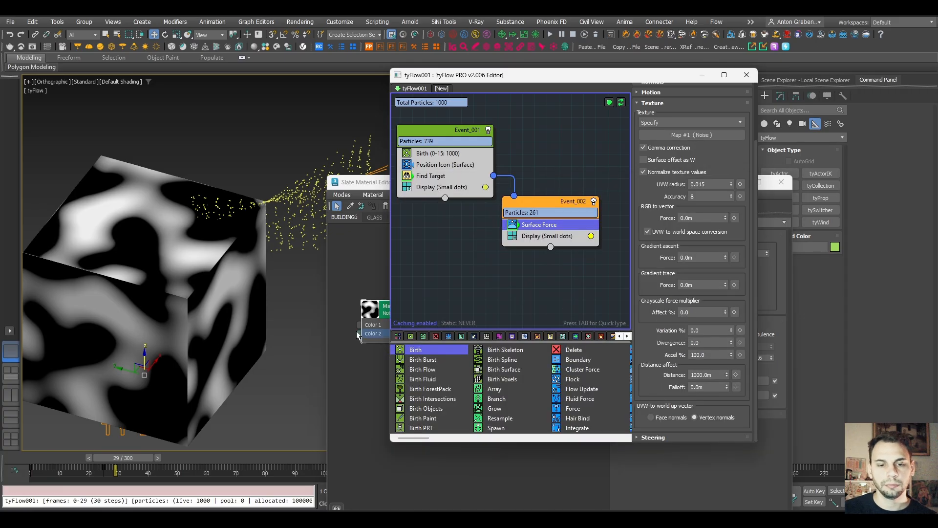
left_click(336, 183)
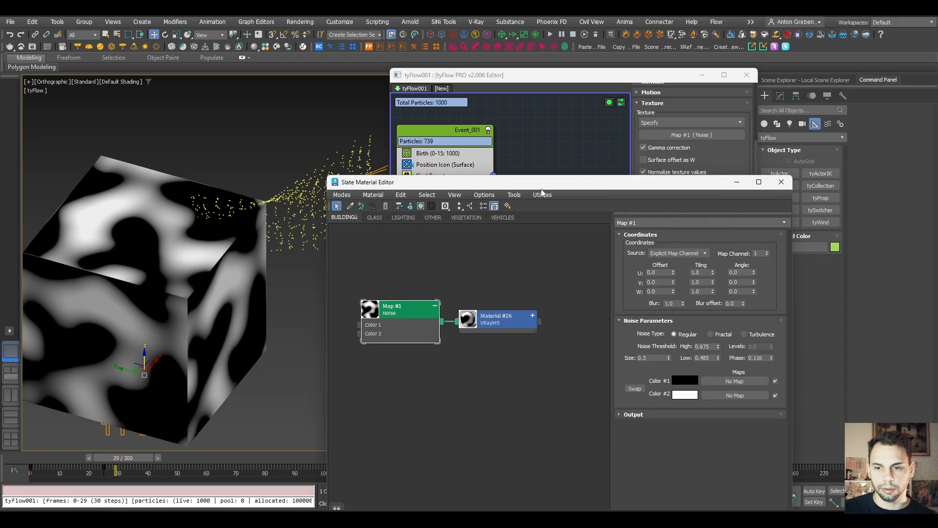
left_click(737, 187)
- Advance the simulation to frame 153 and add a Slow operator to Event_002
left_click_drag(84, 458, 482, 443)
key("w")
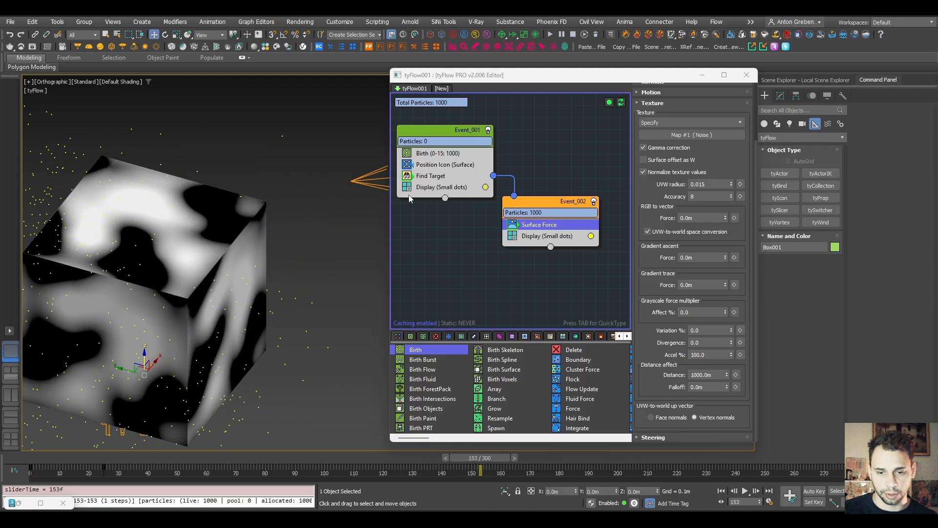
left_click(553, 239)
key("Tab")
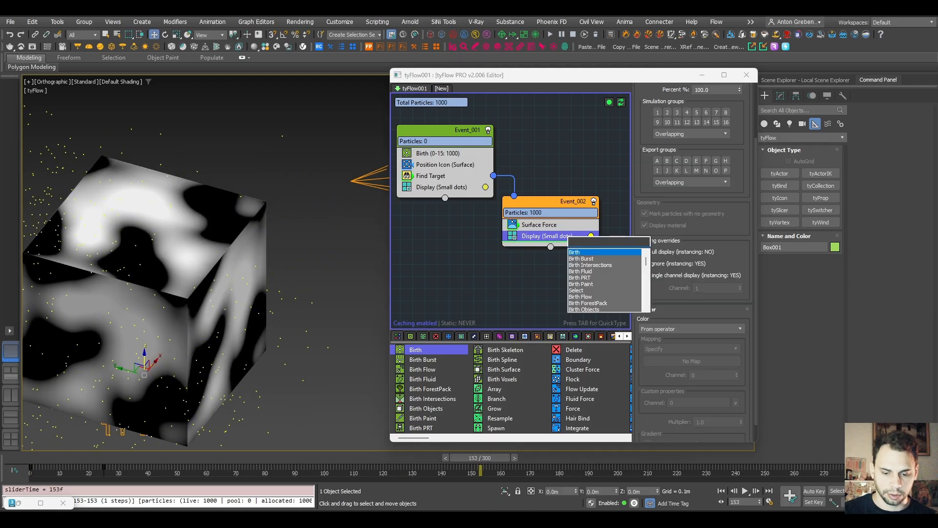
type("slow")
key("Return")
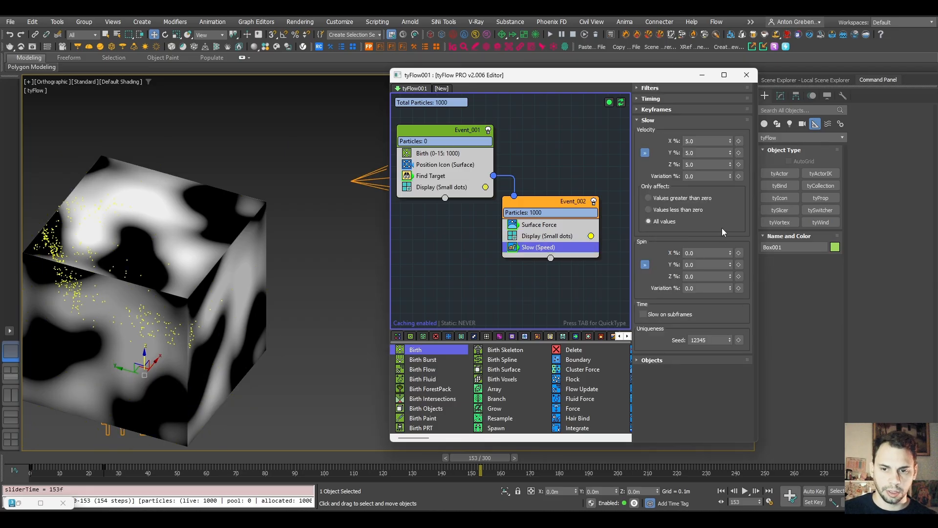
left_click(707, 140)
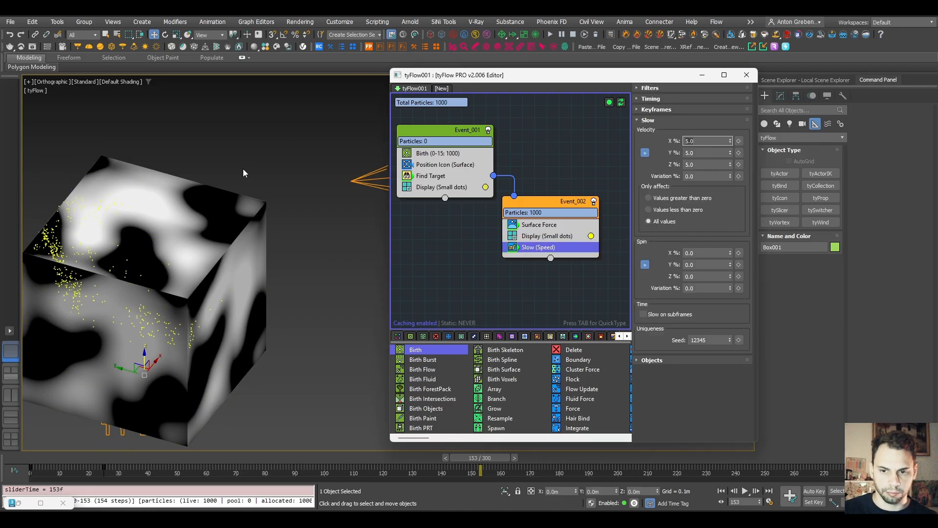
- Scrub the simulation and view the box from several angles to examine how the slowed particles move over its surface
middle_click_drag(257, 215, 114, 371, "alt")
left_click_drag(32, 457, 359, 462)
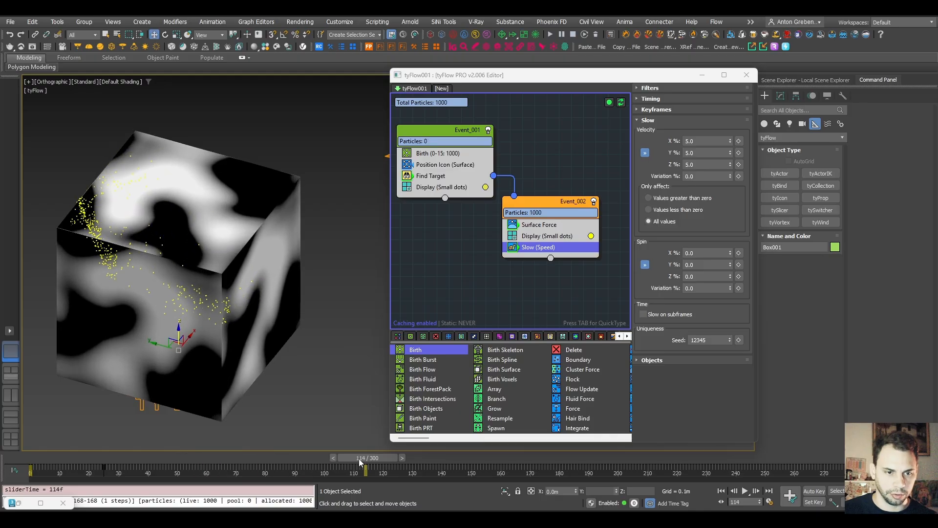
middle_click_drag(143, 356, 186, 377, "alt")
left_click_drag(350, 458, 509, 457)
key("w")
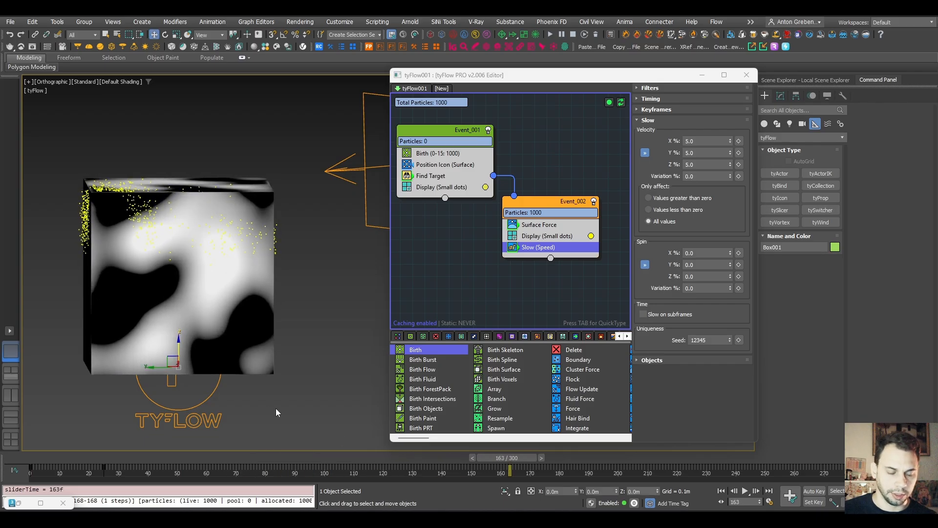
middle_click_drag(251, 324, 293, 351, "alt")
left_click_drag(508, 459, 225, 471)
left_click_drag(280, 468, 543, 457)
key("w")
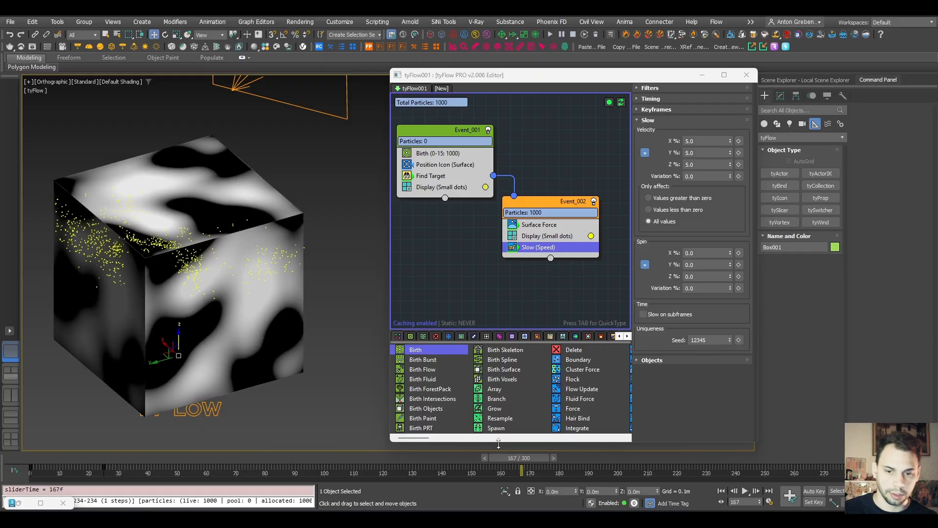
- Try a velocity slowdown of 2% in the Slow operator and scrub through the simulation
left_click(691, 142)
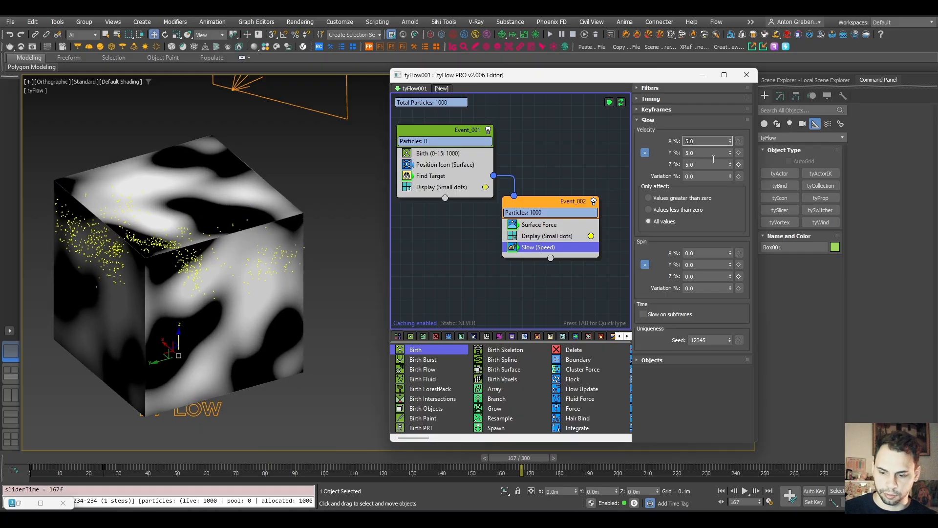
type("2")
key("Return")
left_click_drag(39, 461, 496, 491)
- Set the Slow operator's velocity to 3% on all axes and play the animation to check the particle motion
left_click(708, 152)
type("3")
key("Return")
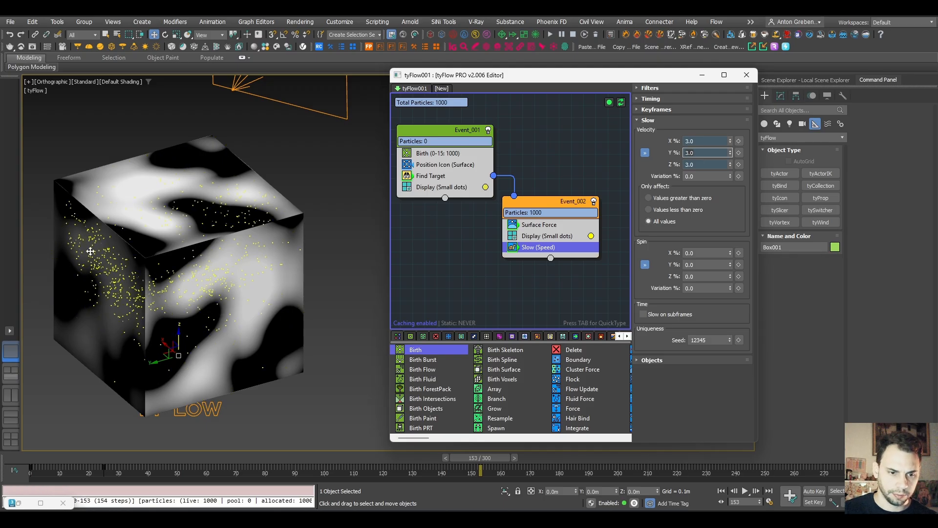
left_click(37, 459)
key("/")
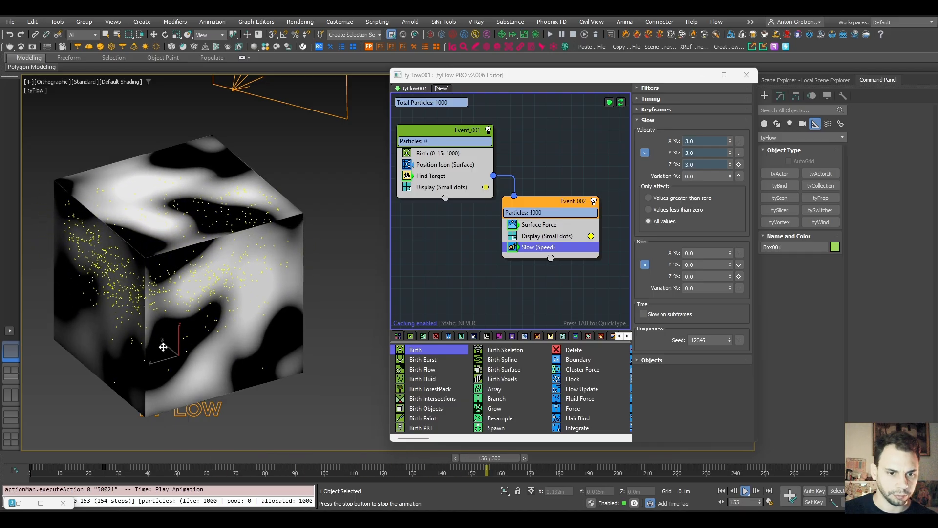
key("slash")
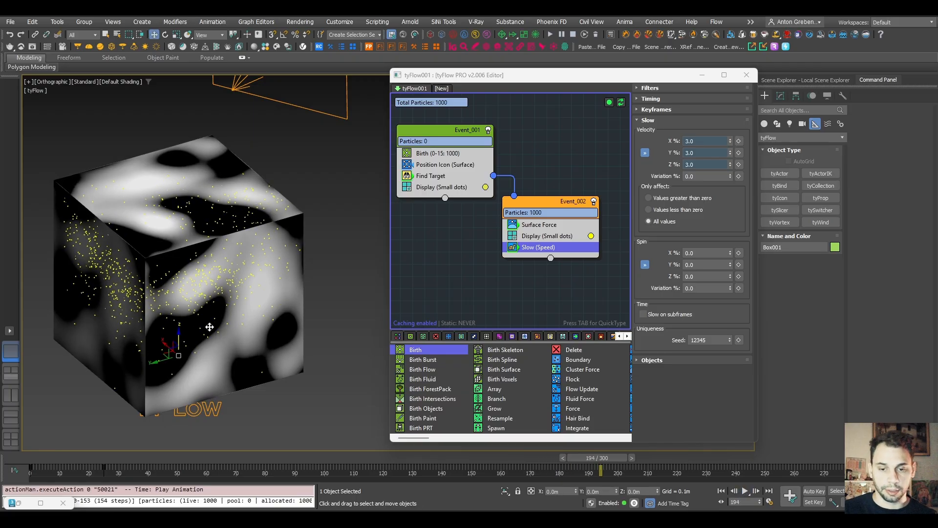
- Move the Display operator below the Slow operator in Event_002
middle_click_drag(140, 292, 171, 269, "alt")
scroll(171, 269, "up", 2)
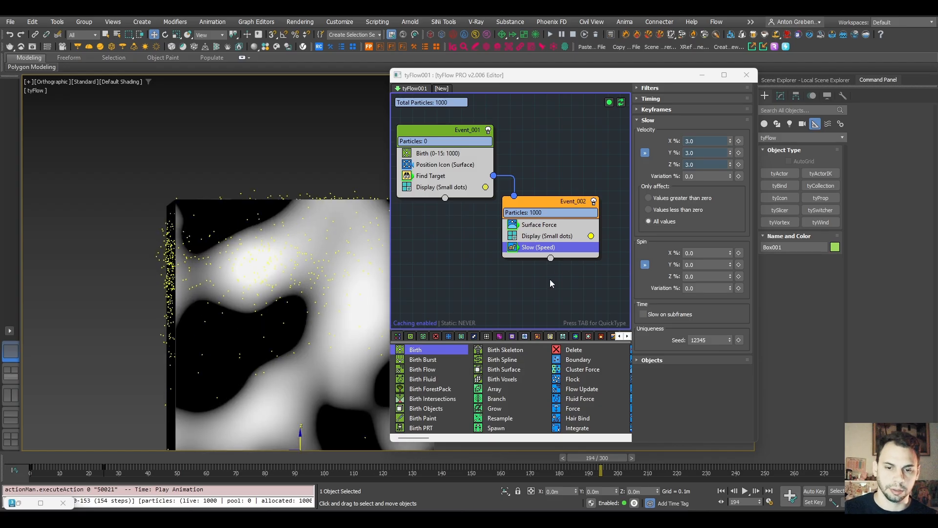
left_click_drag(536, 239, 535, 258)
- Add an Object Bind operator directly after Surface Force in Event_002 and pick the box as its bind object
left_click(533, 230)
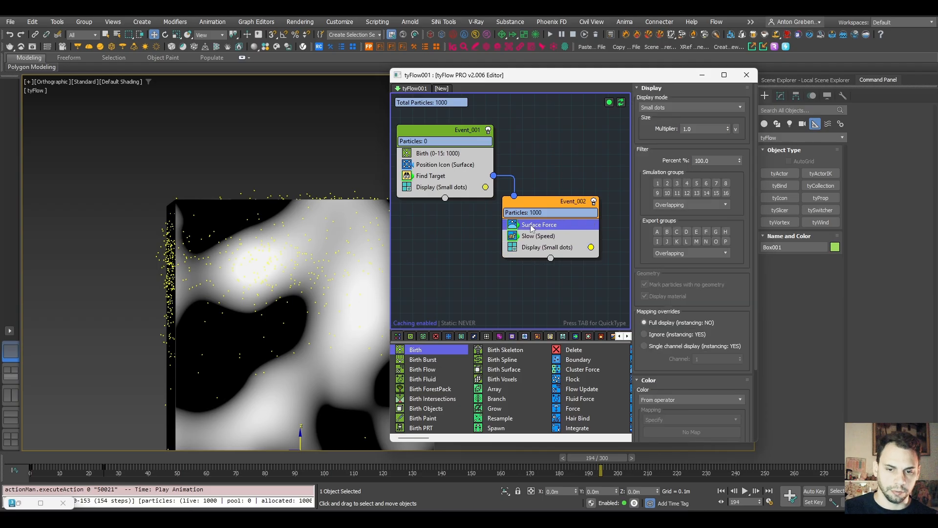
key("Tab")
type("obj")
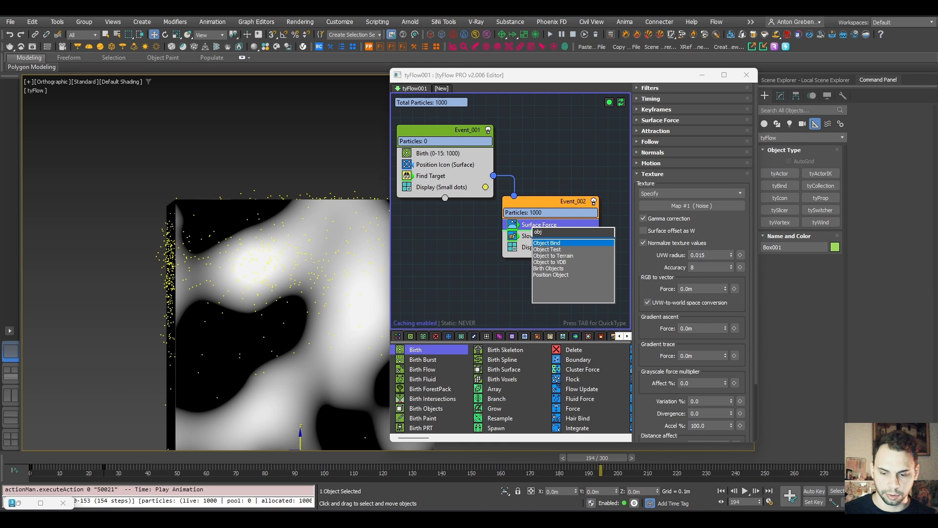
key("Return")
left_click(683, 281)
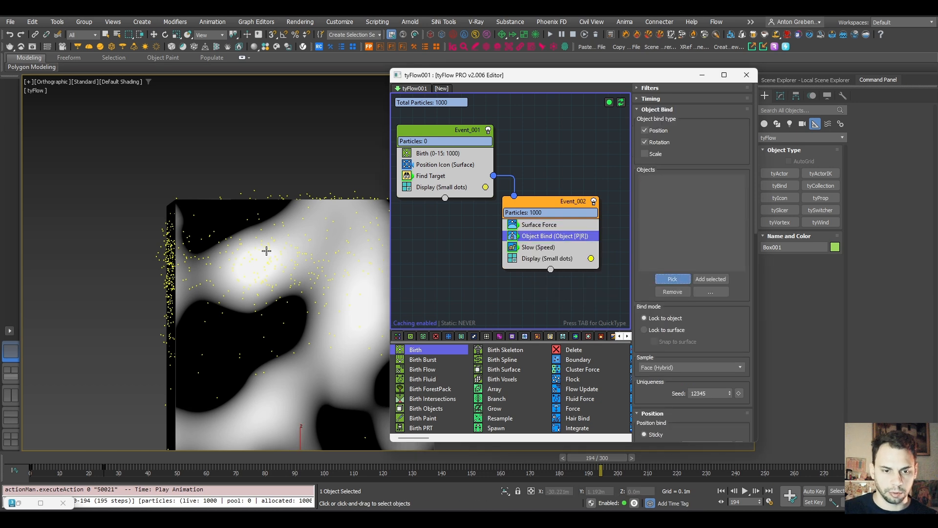
left_click(226, 319)
- Set the Object Bind mode to Lock to surface with 0% sticky friction, and play the animation to check the particles
left_click_drag(656, 350, 650, 241)
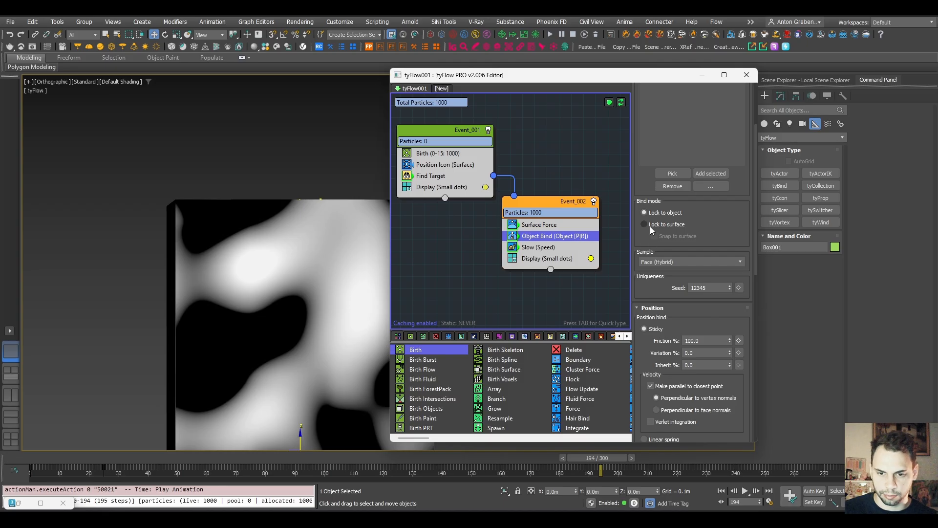
left_click(645, 225)
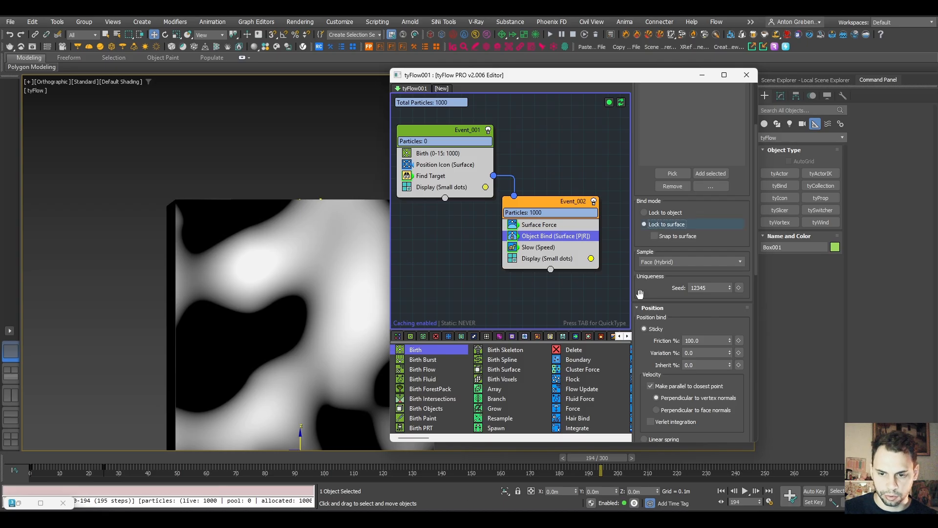
double_click(704, 341)
type("0")
key("Return")
mouse_move(251, 255)
middle_mouse_down()
mouse_move(205, 195)
mouse_move(226, 215)
mouse_move(287, 224)
mouse_move(251, 245)
middle_mouse_up()
key("/")
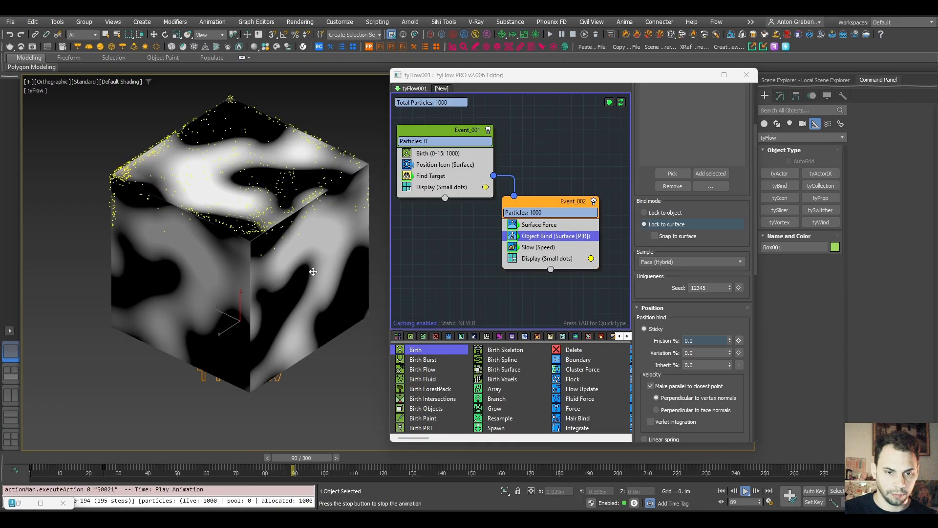
key("w")
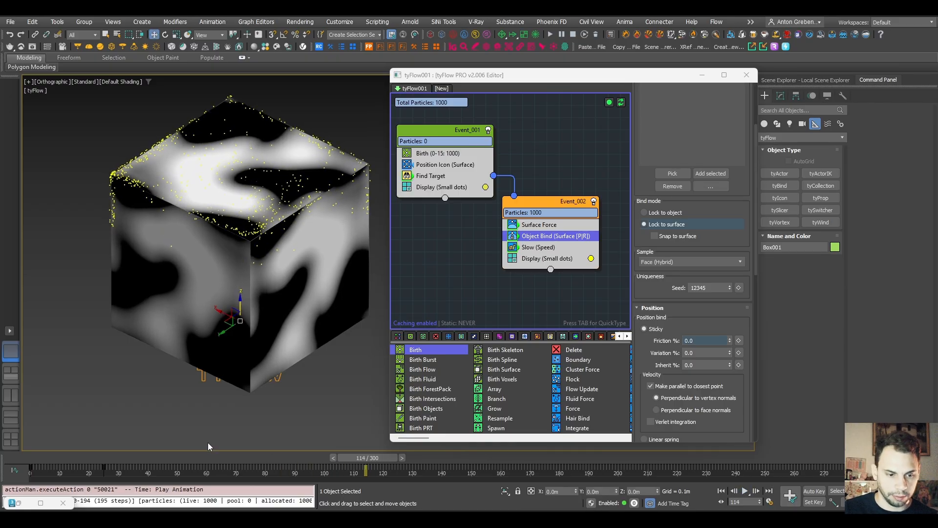
- Set the Noise map's high threshold to 1.0 and its low threshold to 0 in the box's material
key("m")
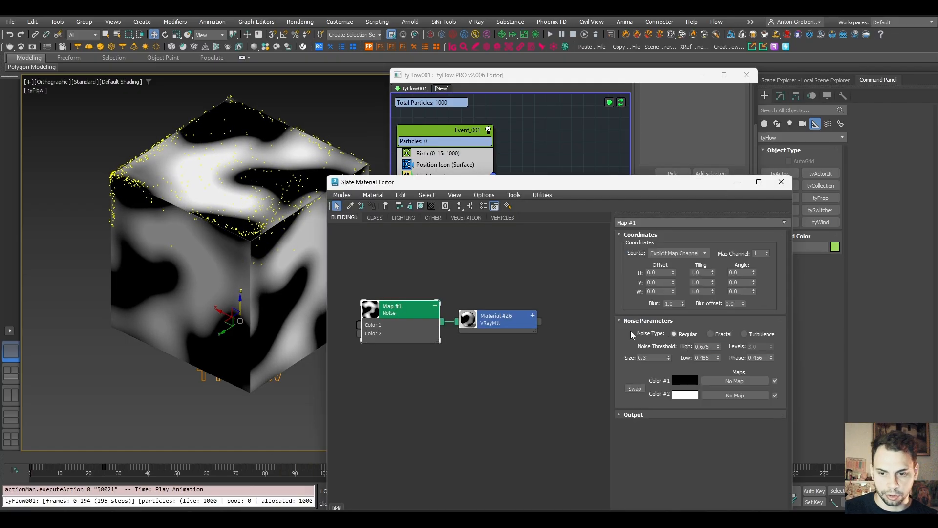
left_click(706, 346)
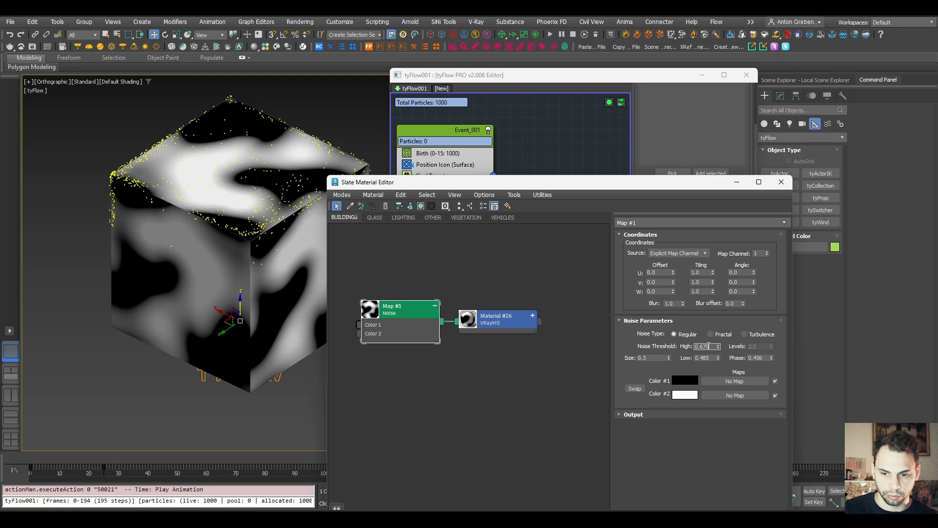
key("Return")
double_click(706, 357)
type("0")
key("Return")
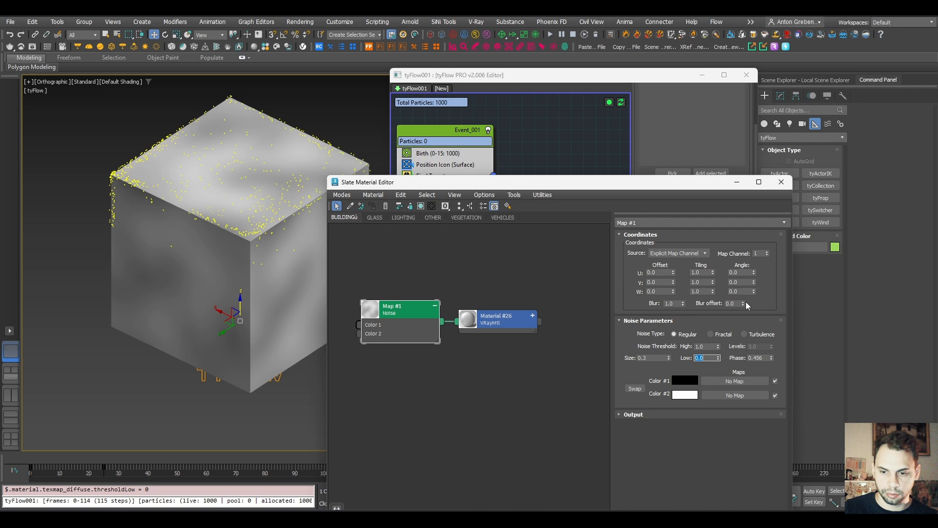
left_click(737, 182)
- Scrub and play the simulation to examine how the bound particles move over the box with the softer noise
left_click_drag(30, 458, 169, 457)
left_click_drag(277, 462, 632, 462)
key("w")
middle_click_drag(229, 198, 215, 223, "alt")
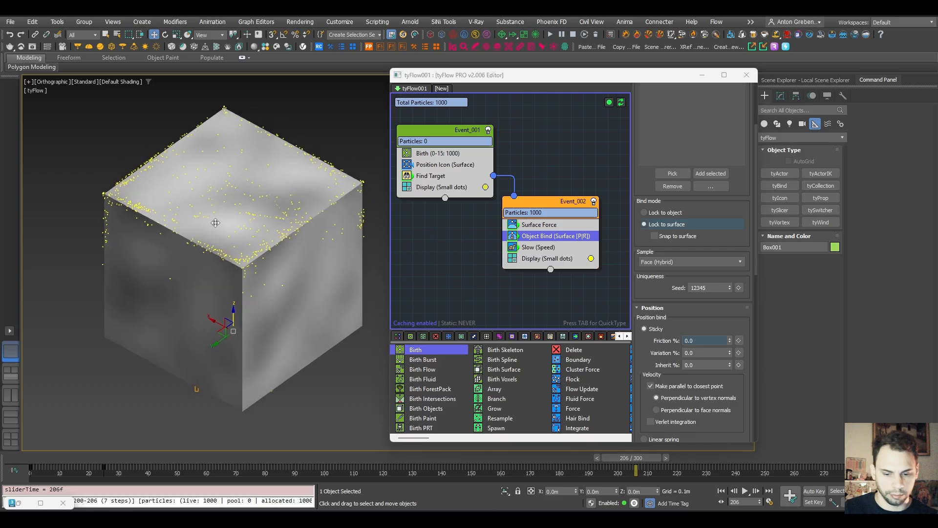
key("/")
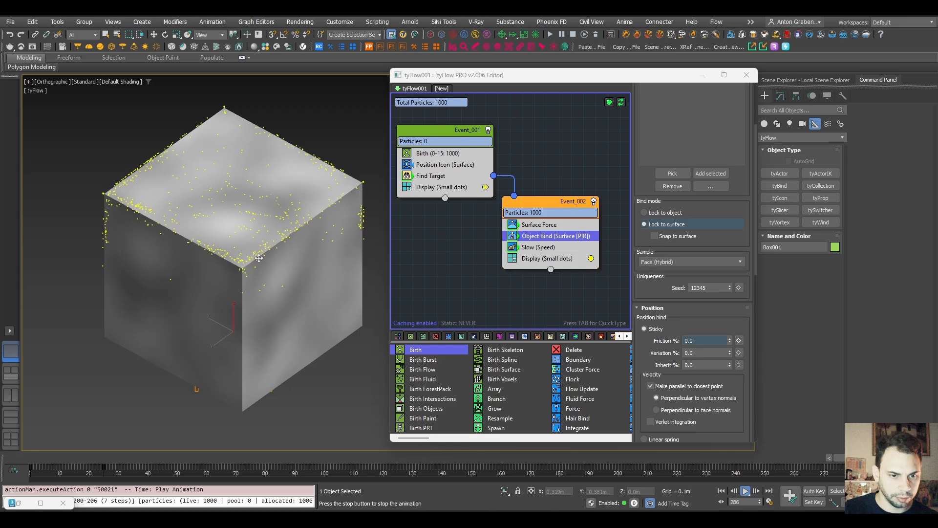
key("/")
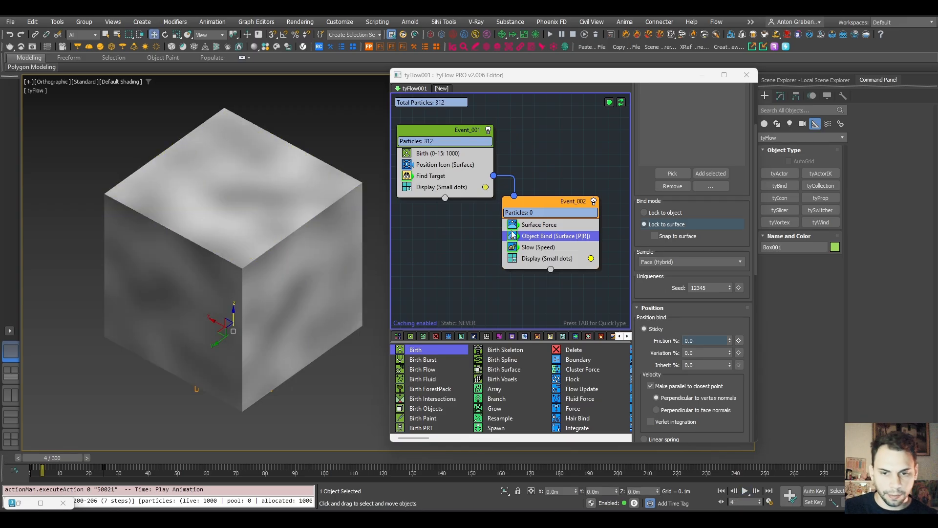
- Set the Surface Force texture's gradient trace force to 0.01 m and play the simulation to check the motion
left_click(545, 226)
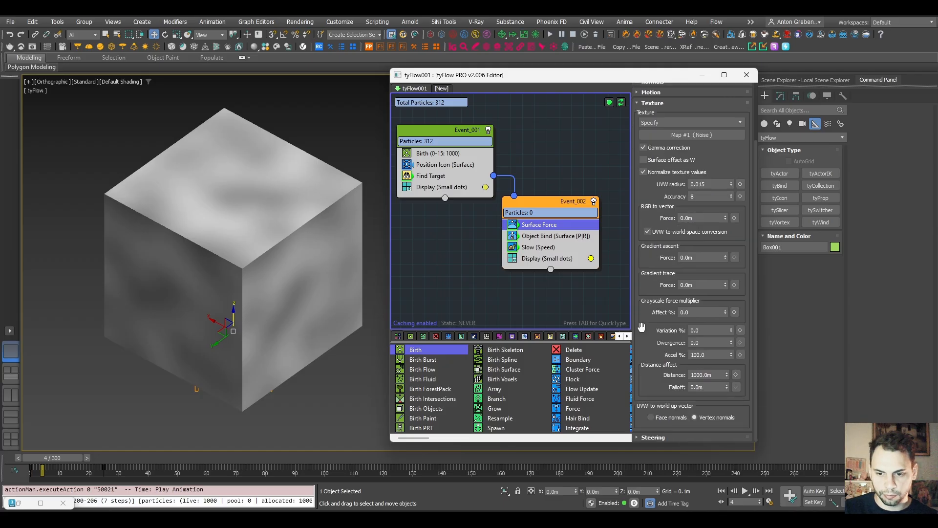
left_click(654, 104)
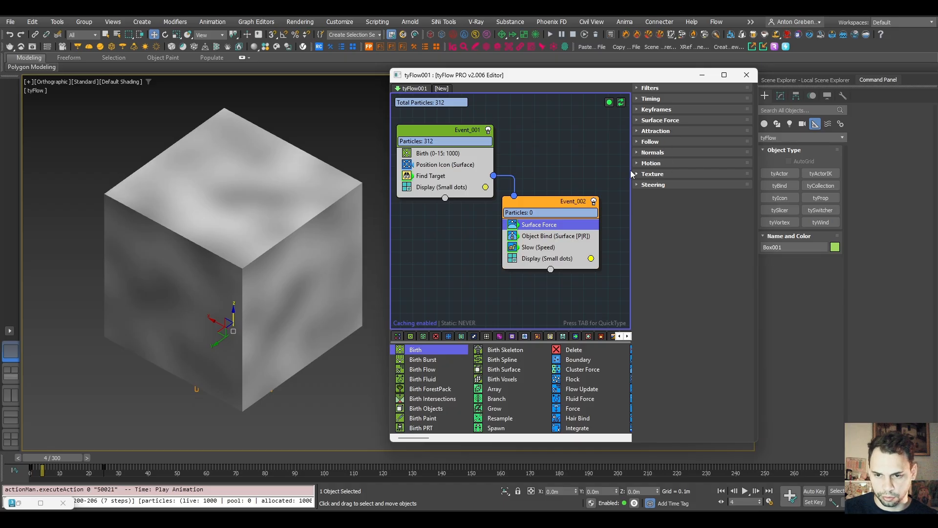
left_click(653, 174)
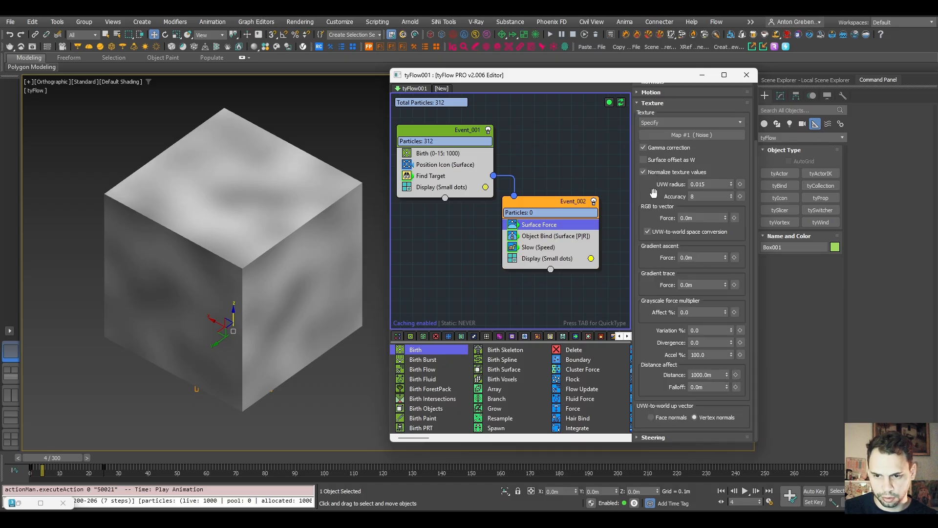
key("z")
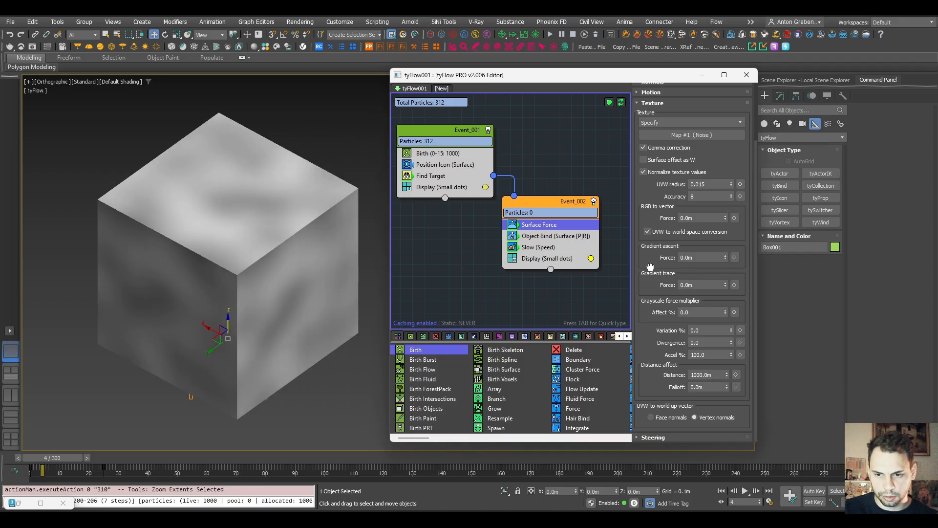
left_click_drag(650, 266, 651, 289)
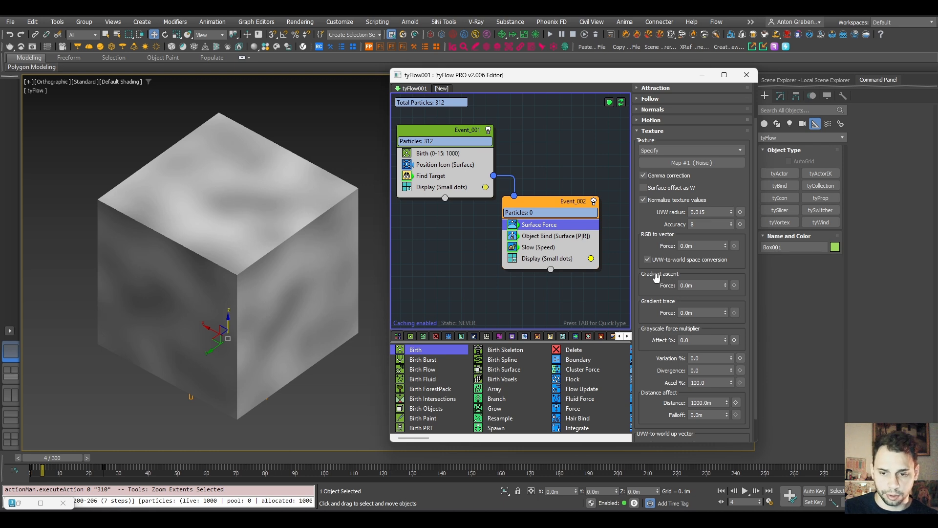
left_click(692, 315)
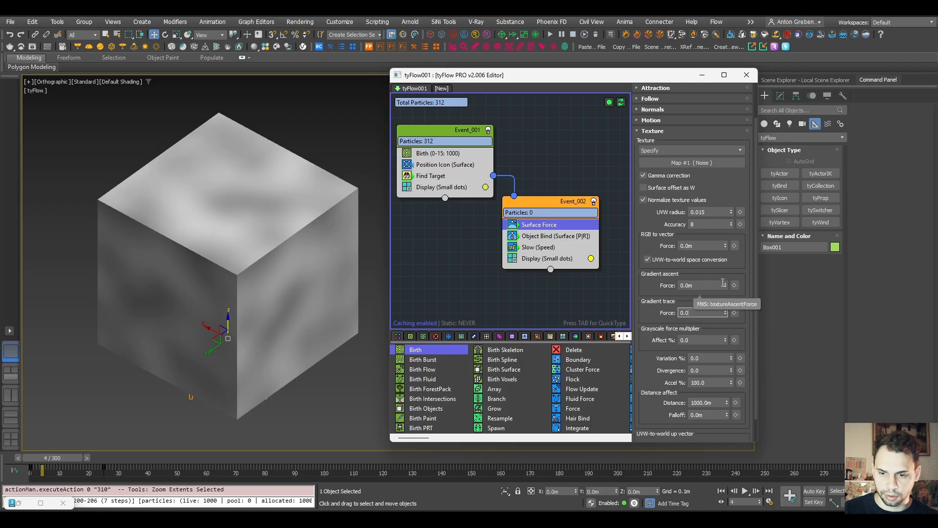
key("Return")
left_click(745, 490)
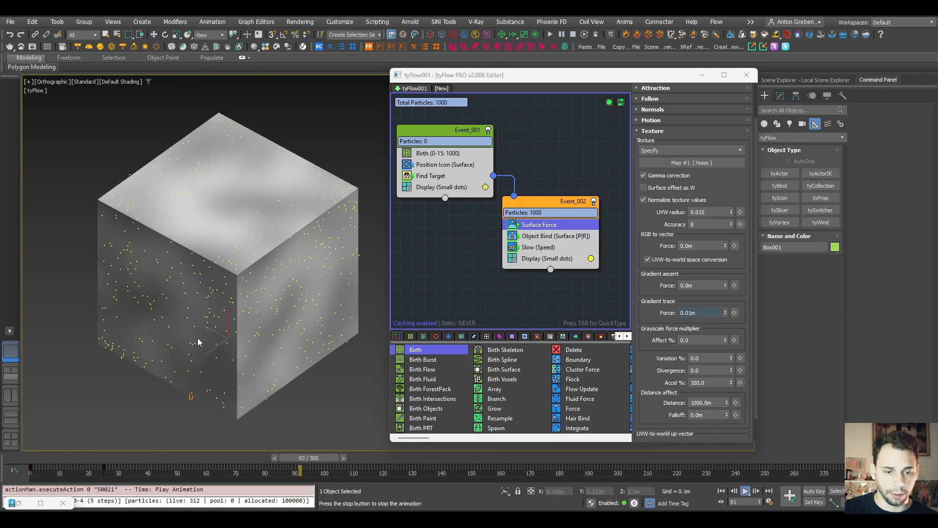
key("/")
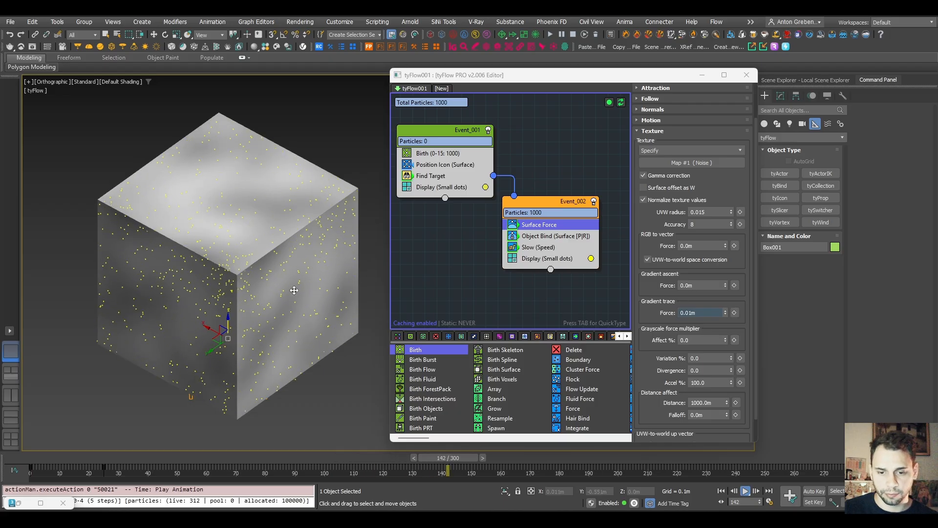
- Set the Slow operator's velocity to 25% on all axes, replay the simulation from the start, and scrub to frame 85
left_click(538, 247)
left_click(701, 141)
type("25")
key("Return")
key("Home")
key("/")
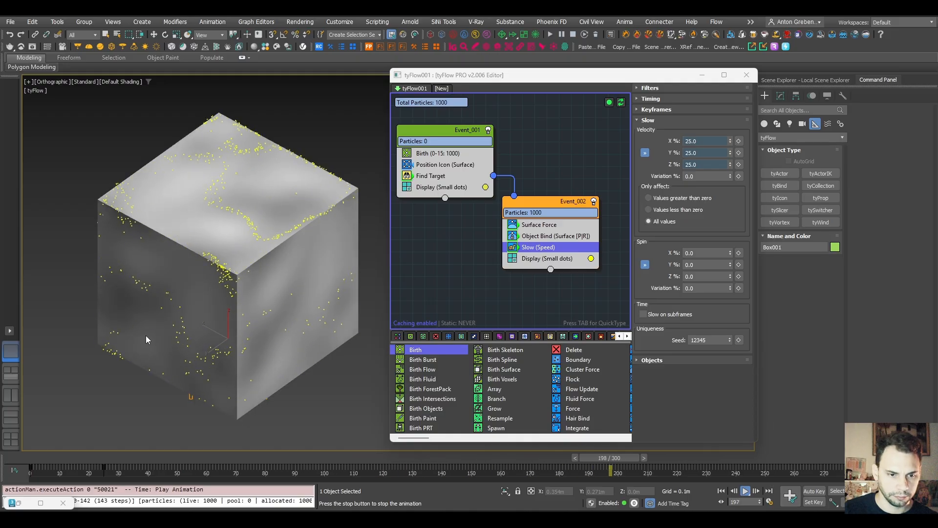
key("slash")
left_click_drag(39, 464, 280, 464)
middle_click_drag(210, 342, 247, 374, "alt")
middle_click_drag(192, 292, 201, 297, "alt")
- Add a Shape operator before Display in Event_002 and set its 3D mesh to Sphere (LowRes)
left_click(529, 258)
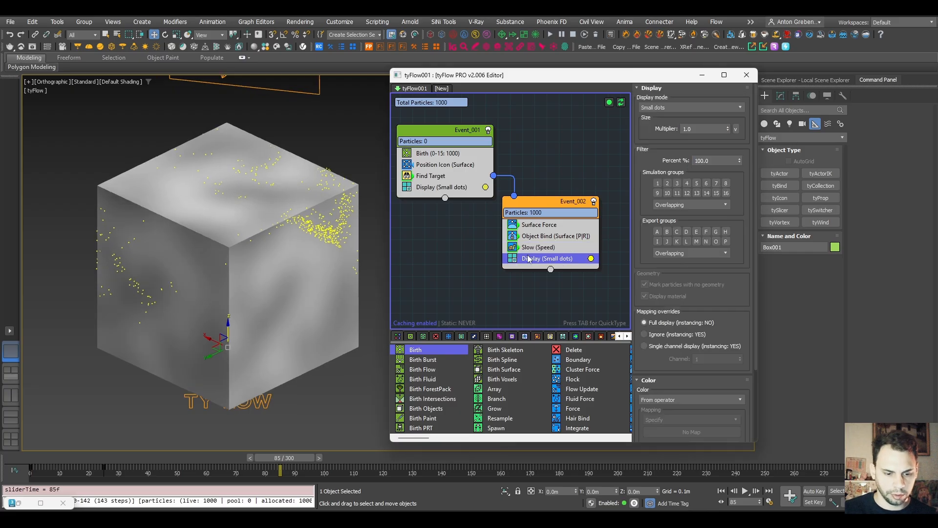
key("Tab")
type("sha")
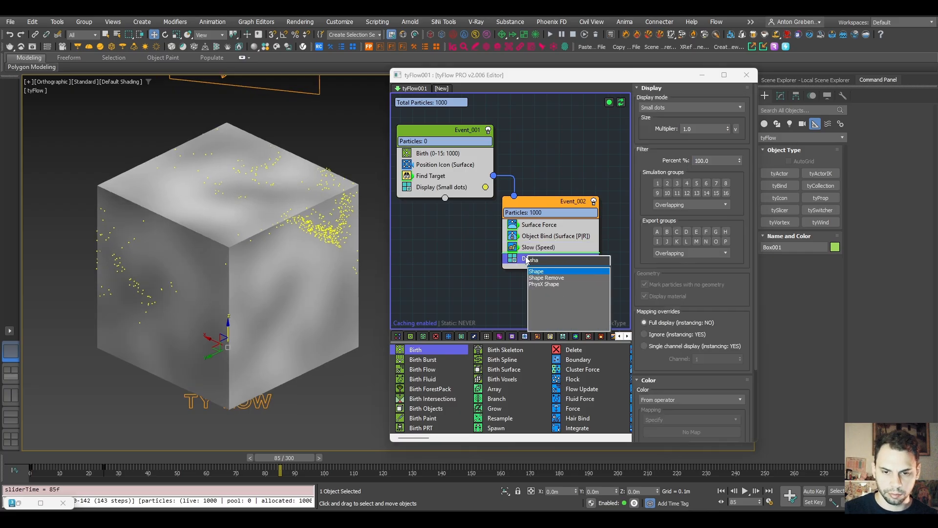
key("Return")
scroll(675, 310, "down", 1)
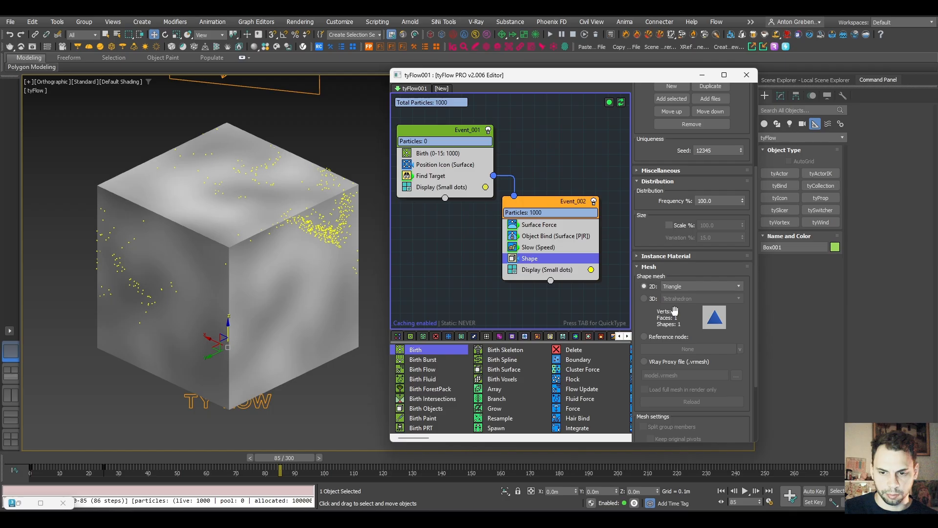
left_click(683, 286)
left_click(676, 299)
left_click(676, 299)
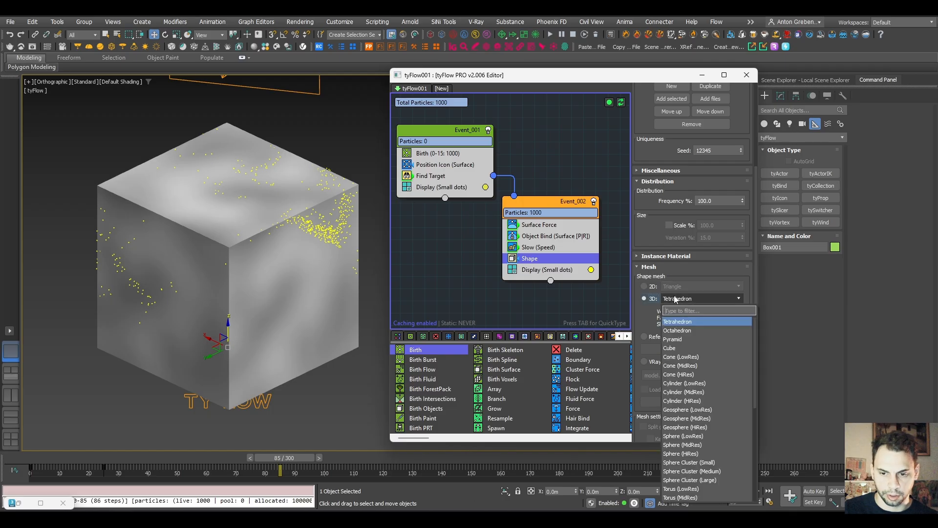
left_click(692, 436)
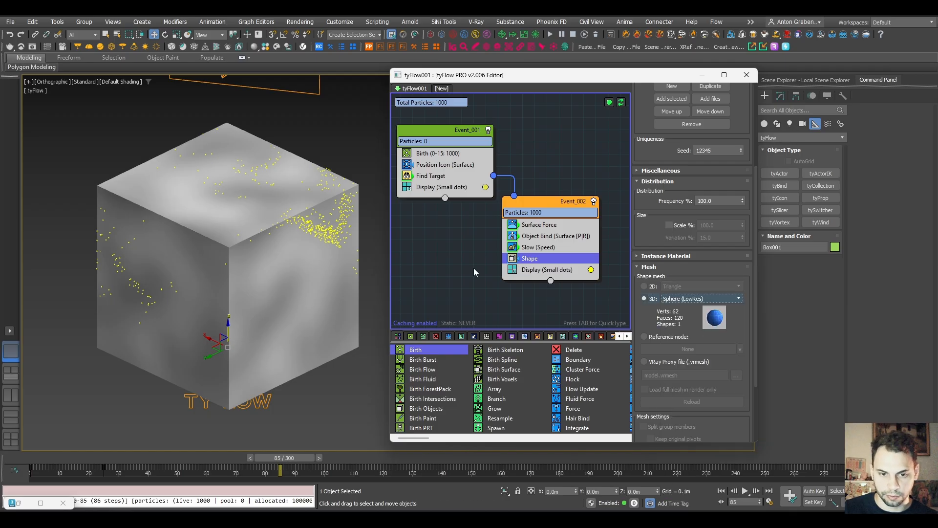
- Set Event_002's Display operator to Geometry mode and switch the viewport to Performance quality
left_click(537, 268)
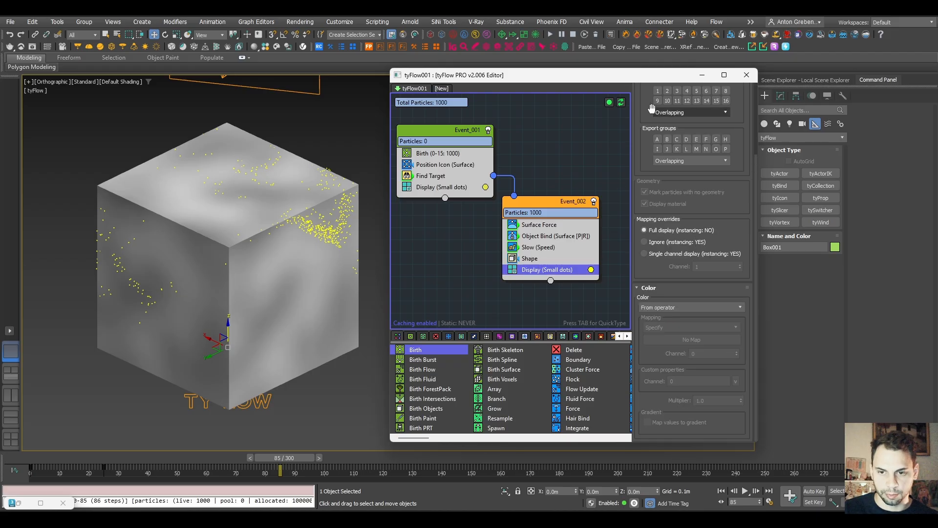
left_click(672, 113)
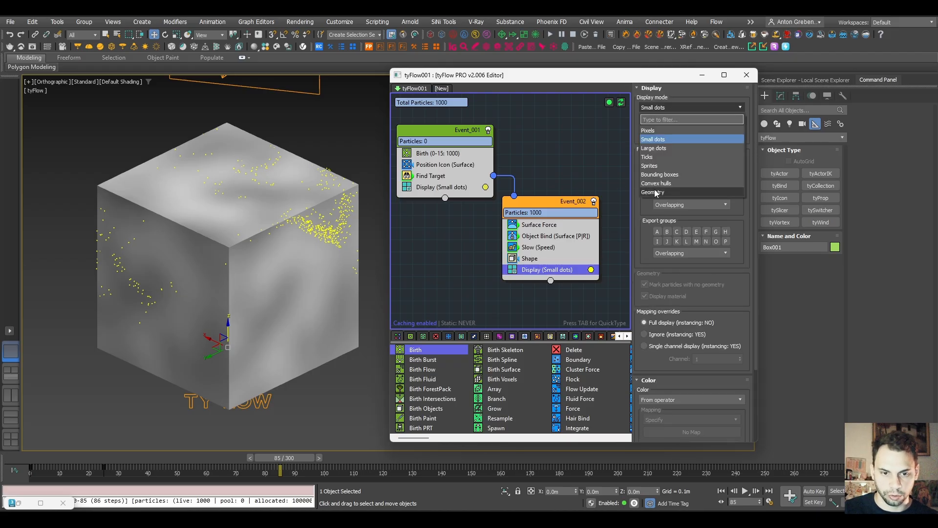
left_click(684, 187)
middle_click_drag(329, 239, 311, 254)
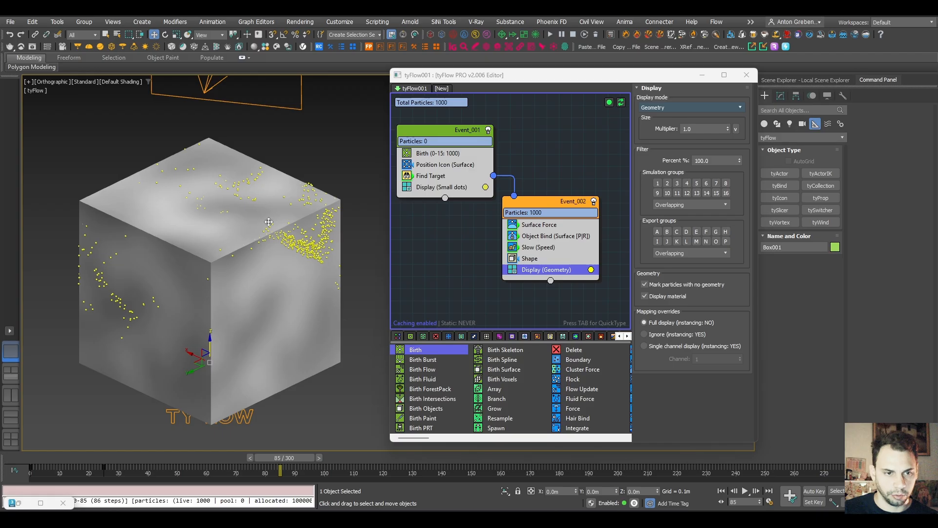
left_click(86, 82)
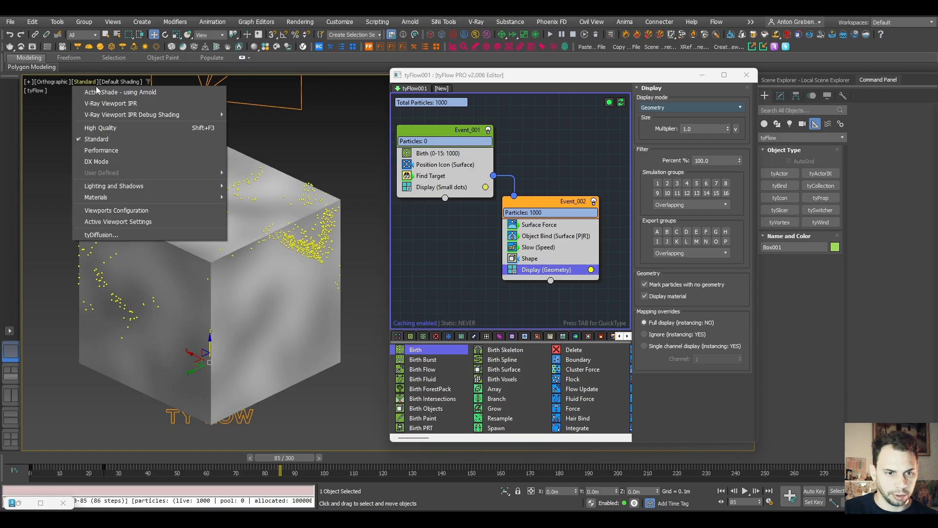
left_click(117, 150)
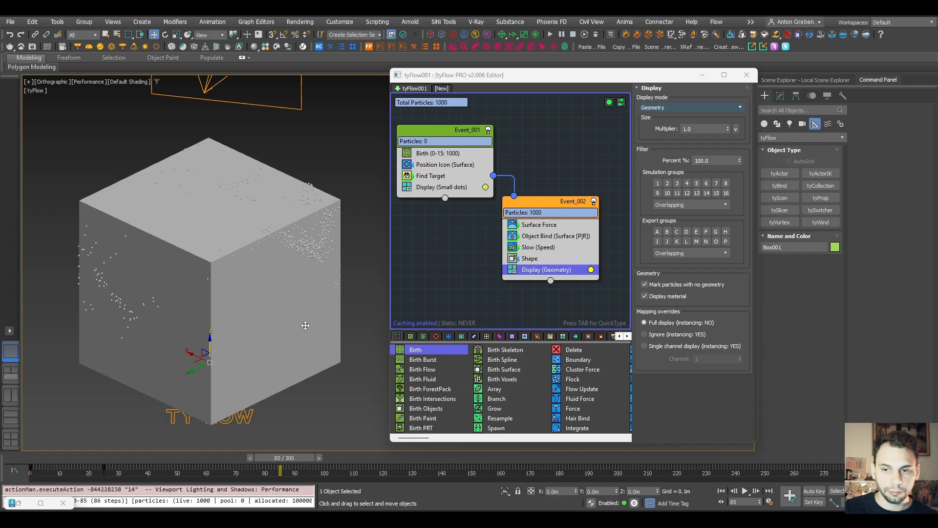
- Move tyFlow001 into the FLOW layer and tyIcon001 into the HELPERS layer
left_click(789, 81)
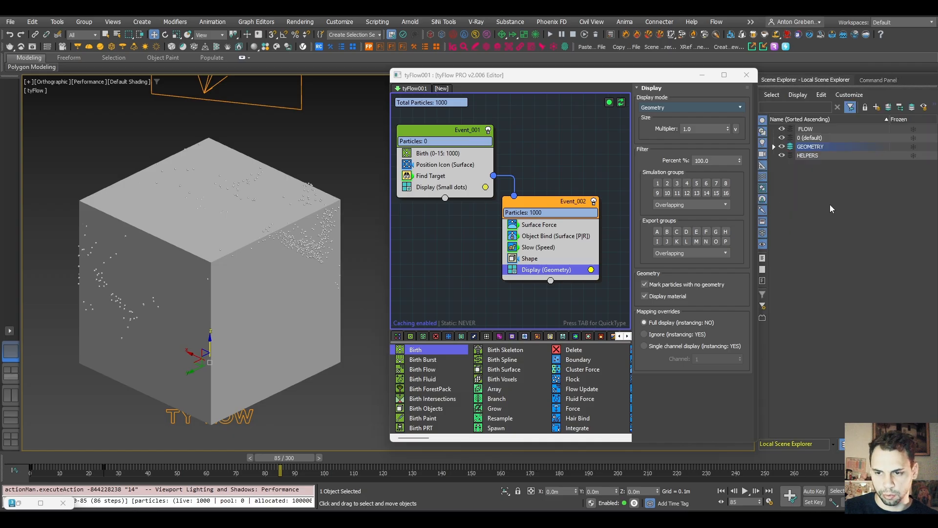
left_click(782, 147)
left_click(782, 147)
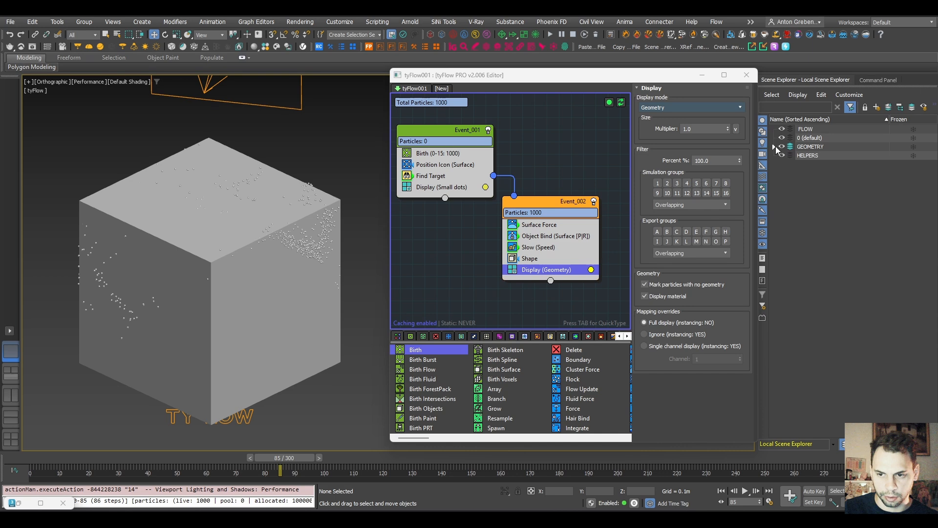
left_click(774, 147)
left_click(819, 165)
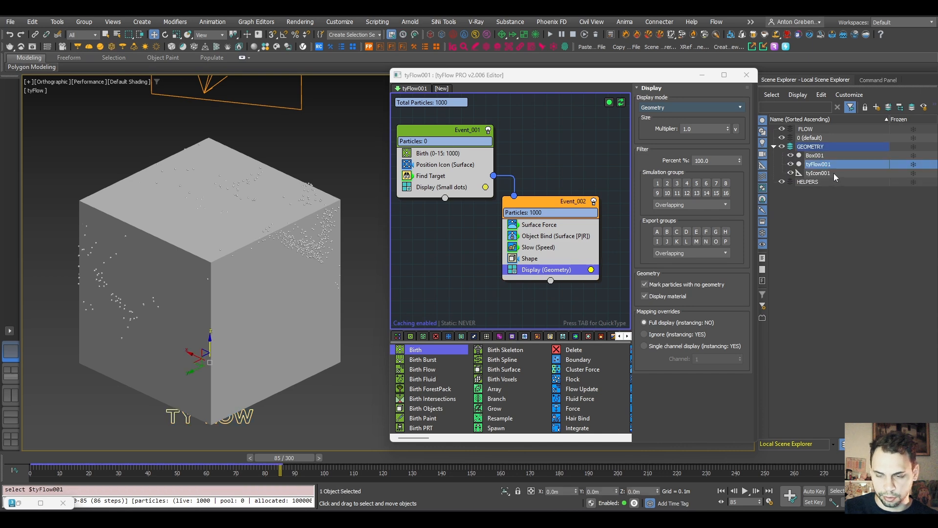
left_click_drag(817, 168, 819, 138)
left_click_drag(816, 173, 809, 182)
- Hide the GEOMETRY layer and scrub the timeline to frame 95 to view the particle spheres
left_click(788, 157)
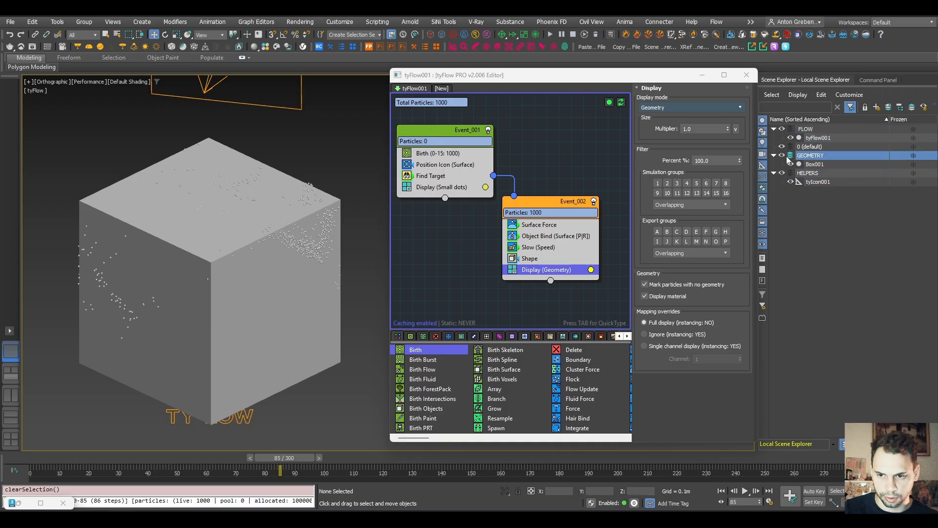
left_click(781, 156)
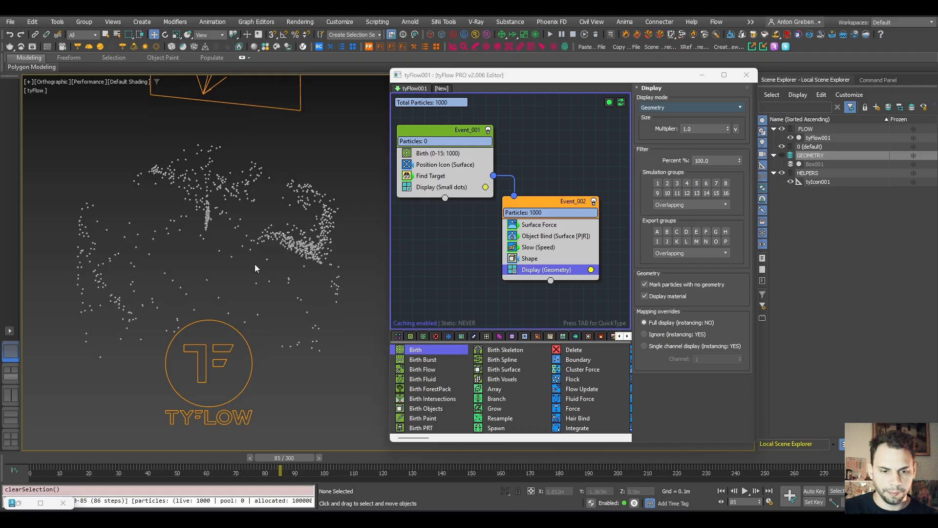
left_click_drag(89, 456, 319, 457)
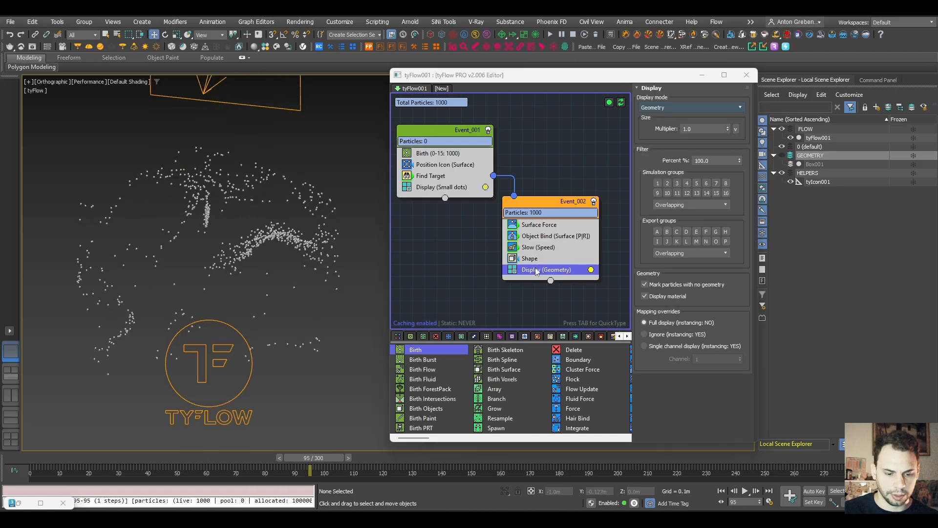
- Add a Scale operator before Display in Event_002 and set its scale value to 150% on all axes
key("Tab")
type("sca")
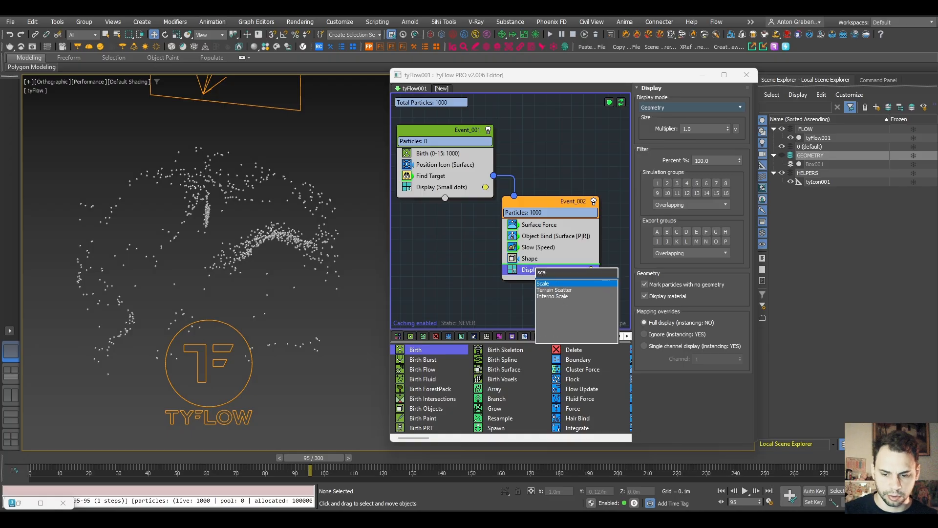
key("Return")
left_click(719, 165)
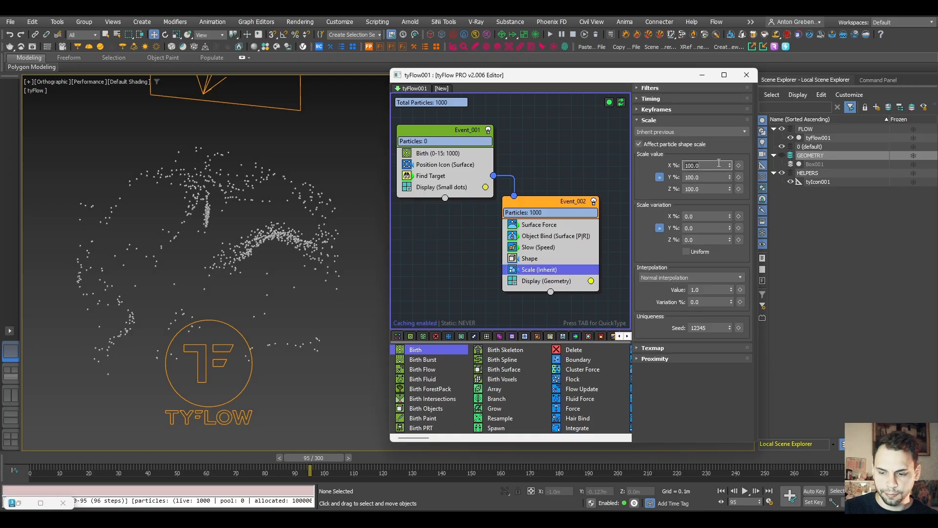
type("15")
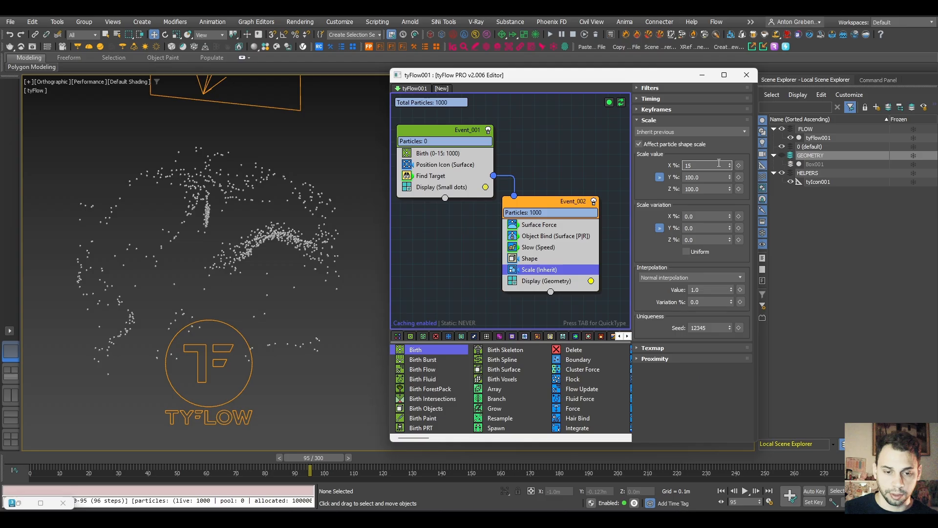
type("0")
key("Return")
- Enable uniform scale variation, set it to 50%, and scrub the timeline to frame 106
left_click(692, 252)
left_click(697, 215)
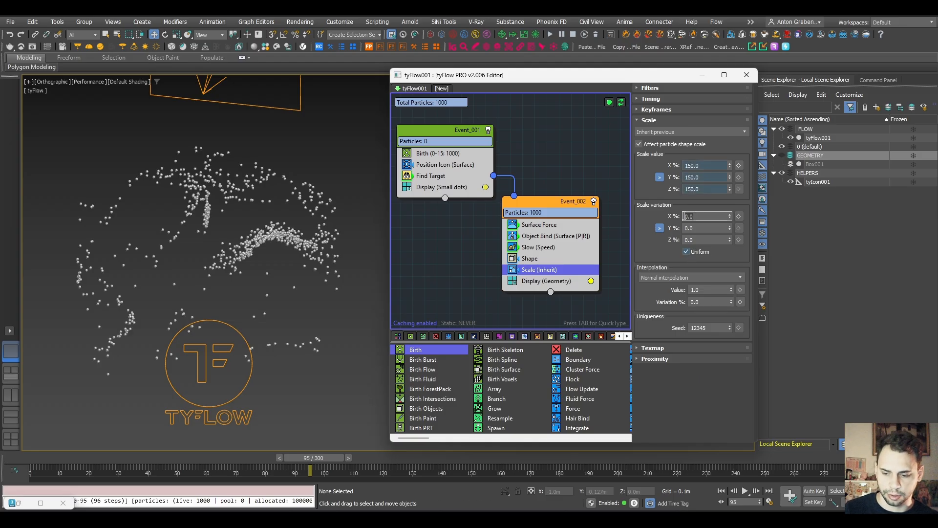
type("50")
key("Return")
left_click_drag(44, 459, 342, 468)
- Deselect the Scale operator and save the scene as 086_erosion_tut.max
left_click(577, 156)
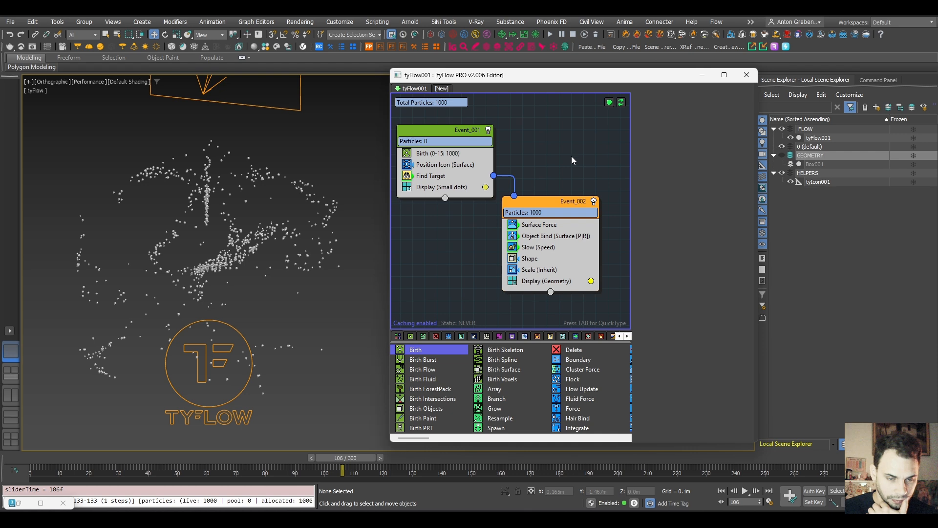
middle_click_drag(303, 239, 304, 321, "alt")
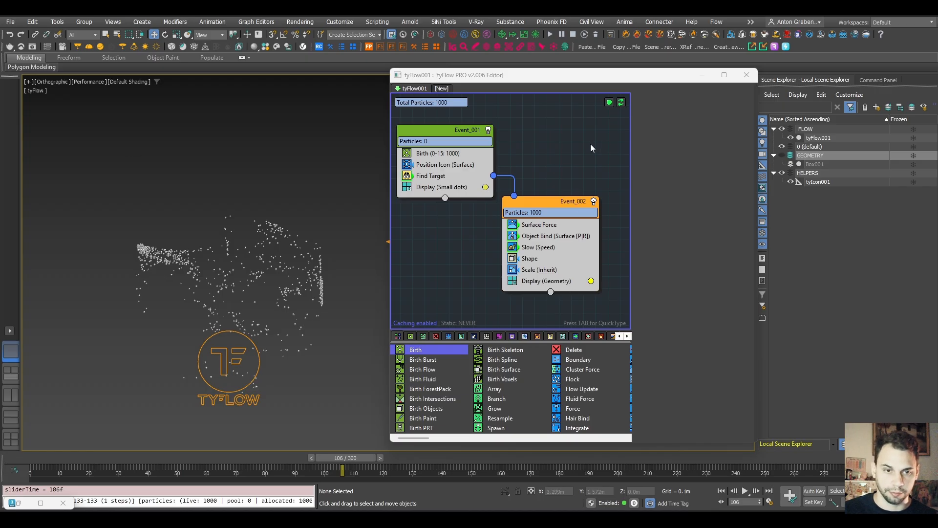
left_click(25, 118)
- Create a new event with a Birth VDB operator in the empty area beside Event_002
middle_click_drag(575, 151, 490, 207)
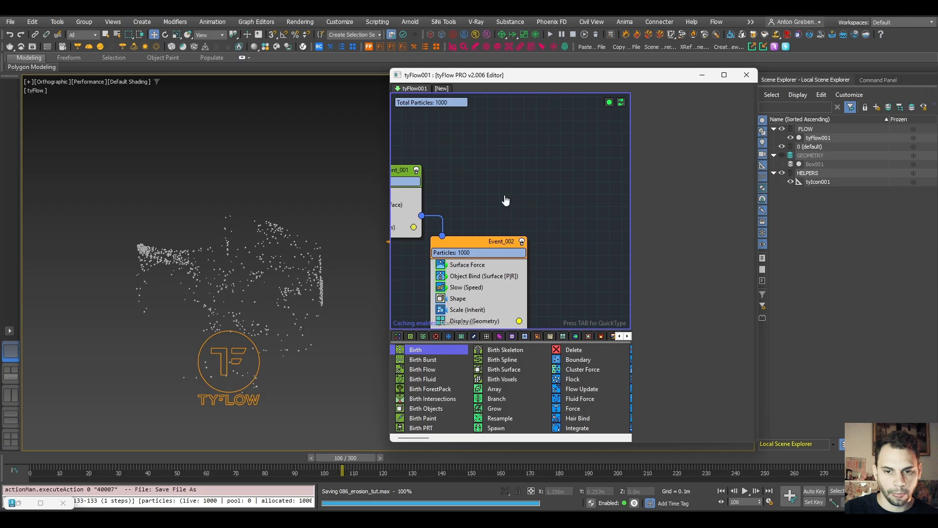
middle_click_drag(560, 187, 517, 187)
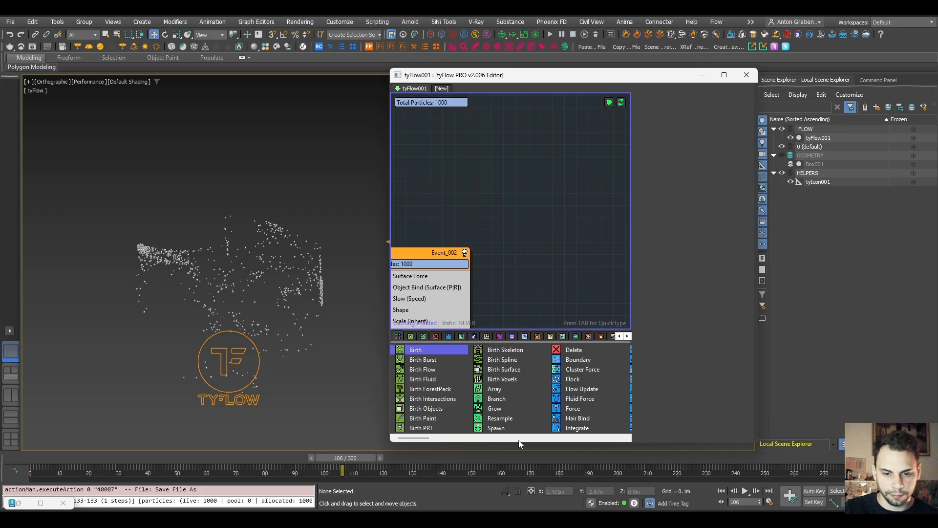
left_click_drag(401, 438, 579, 441)
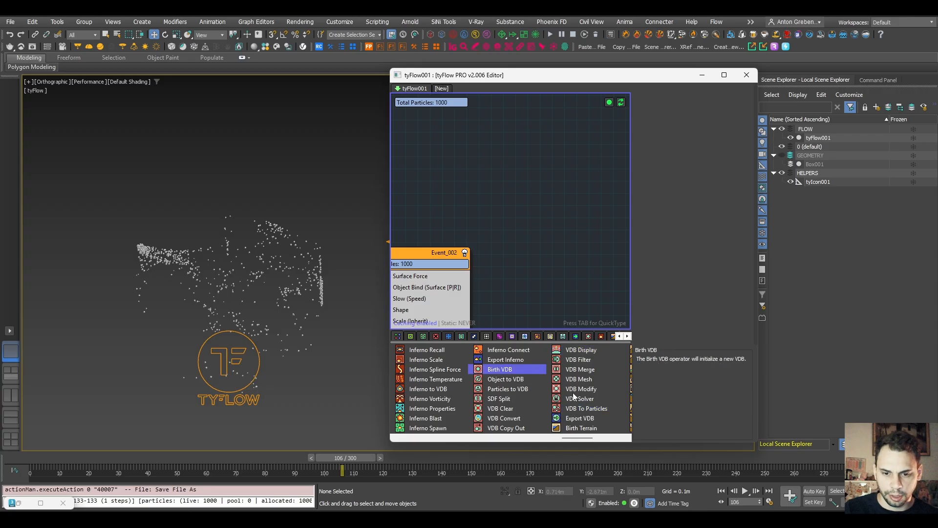
left_click_drag(499, 369, 494, 147)
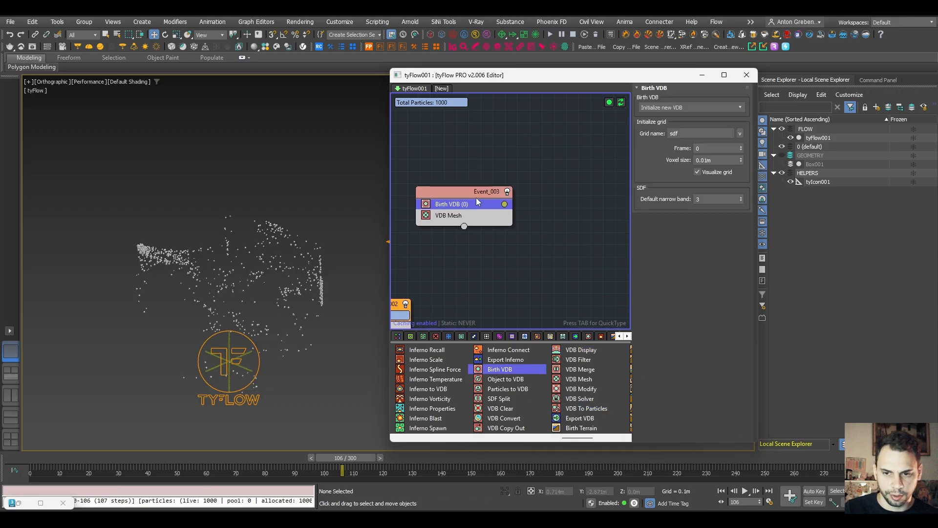
- Set the Birth VDB operator's display color to bright green 00FFA2
left_click(707, 160)
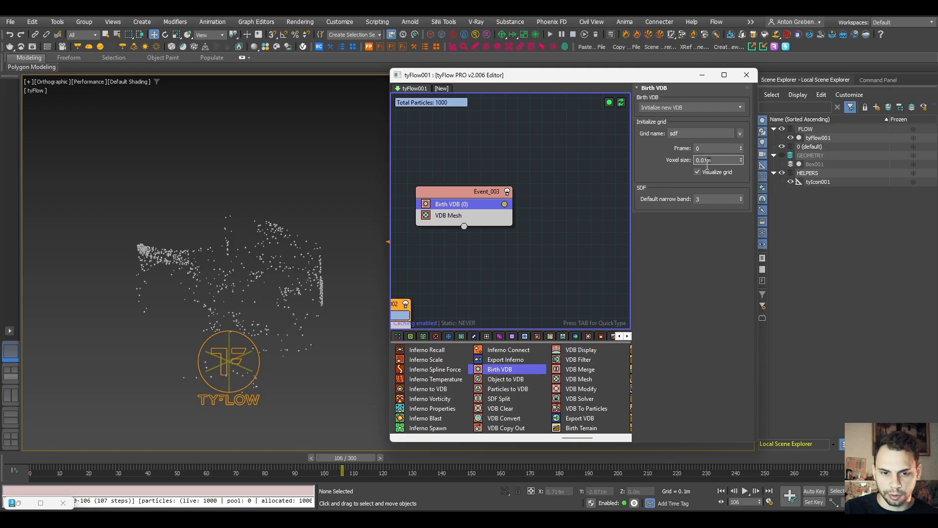
scroll(219, 362, "up", 5)
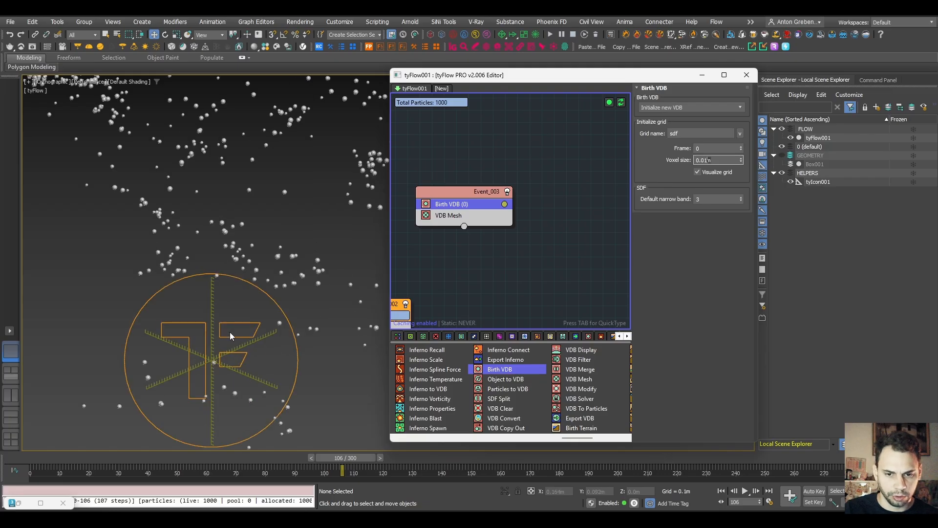
left_click(504, 204)
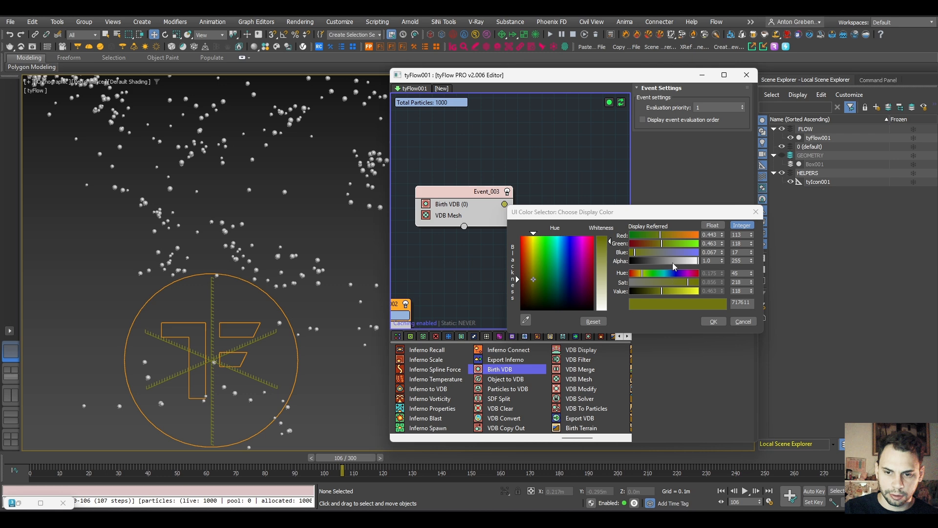
left_click_drag(583, 255, 553, 233)
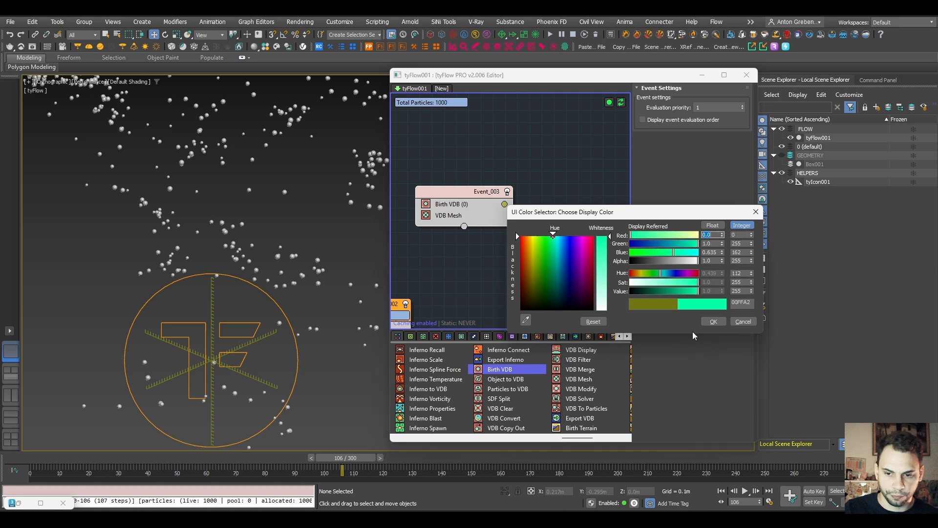
left_click(716, 320)
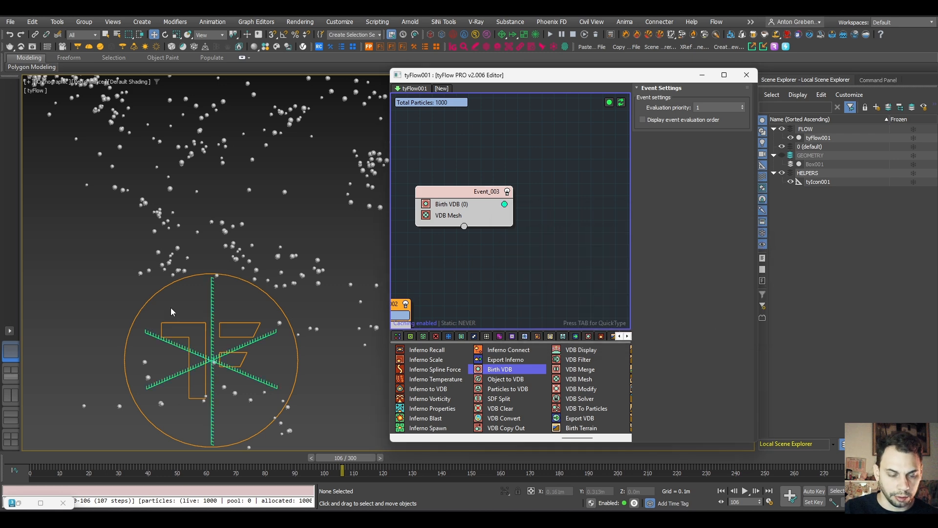
- Examine the Birth VDB grid's voxel markers around the tyFlow icon from several distances and angles
scroll(203, 352, "down", 4)
middle_click_drag(203, 351, 248, 345, "alt")
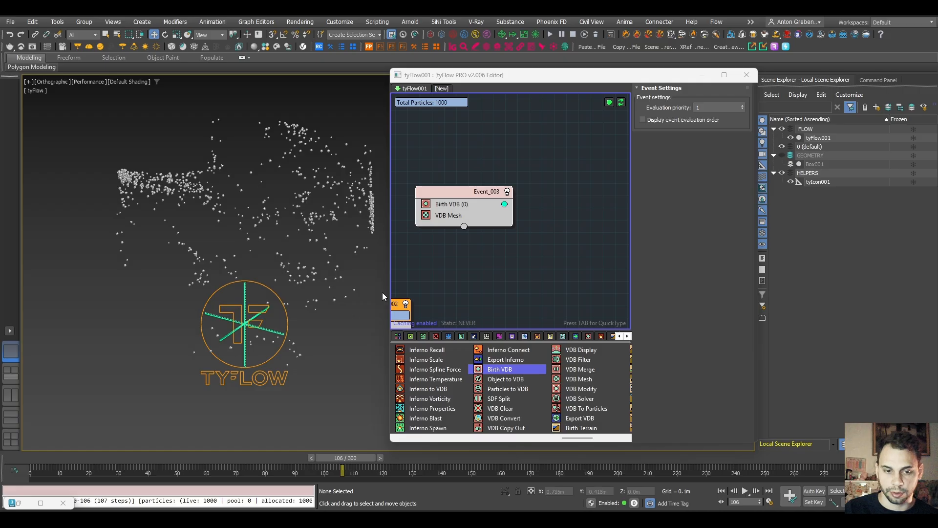
scroll(239, 320, "up", 10)
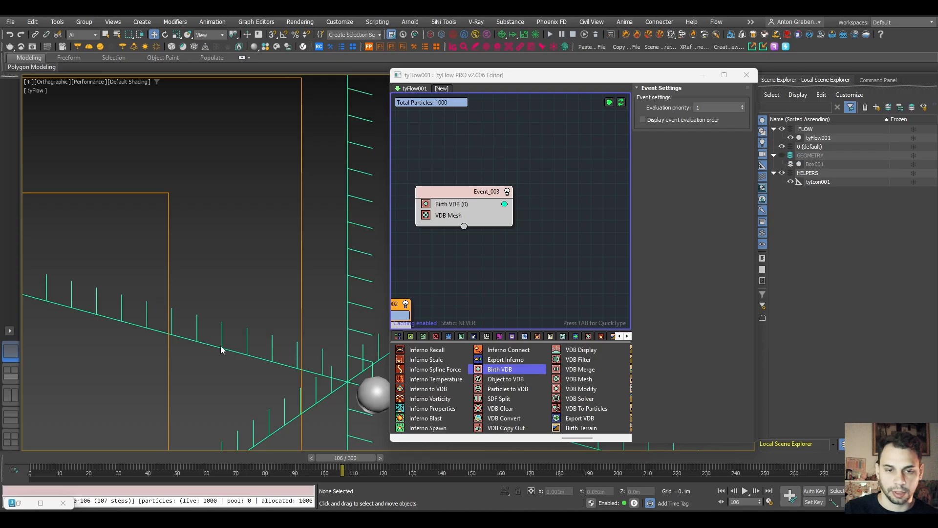
scroll(221, 348, "down", 8)
scroll(249, 354, "up", 2)
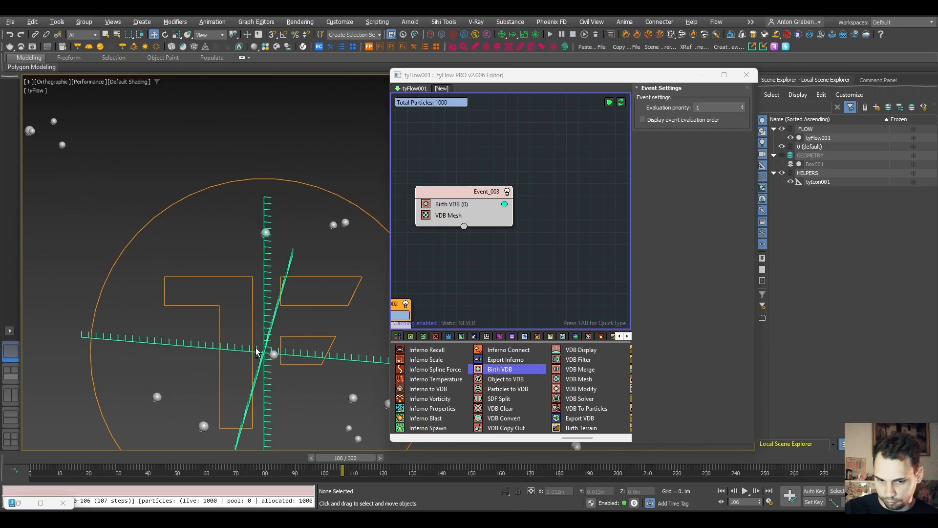
middle_click_drag(249, 350, 241, 349, "alt")
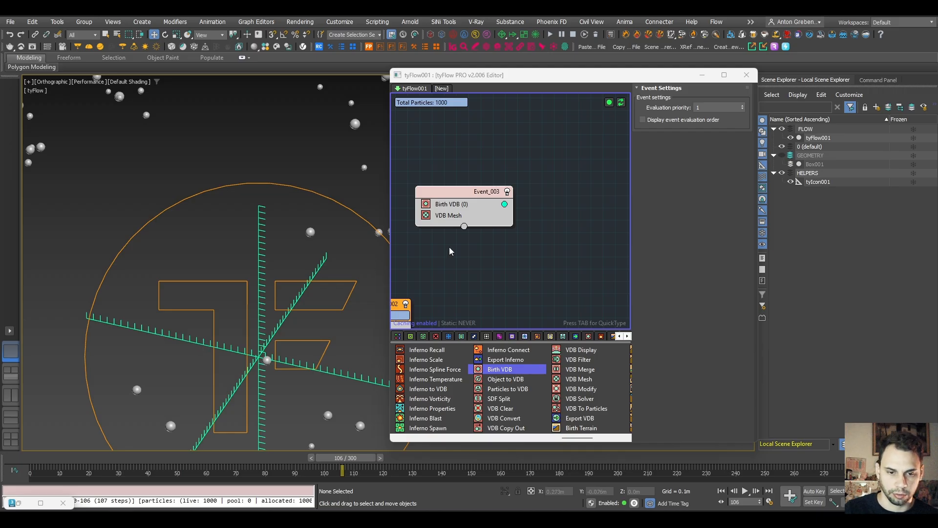
scroll(260, 311, "down", 5)
middle_click_drag(255, 313, 200, 317, "alt")
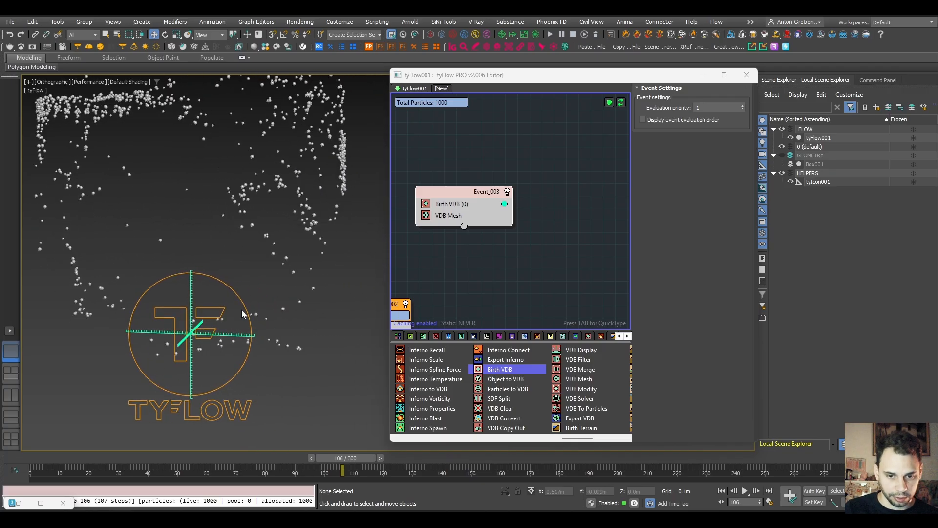
- Show the VDB Mesh operator's settings and turn off particle birth in Event_001
left_click(449, 215)
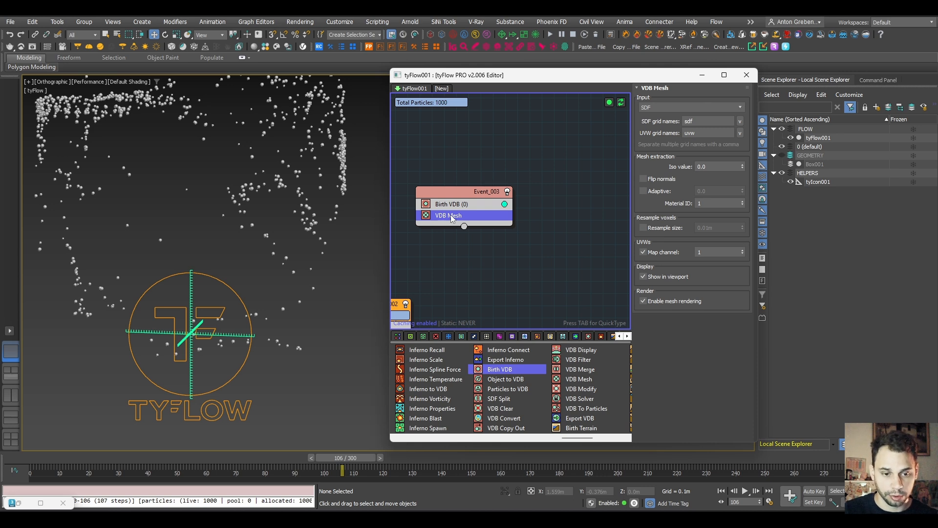
middle_click_drag(479, 271, 403, 232)
left_click(483, 164)
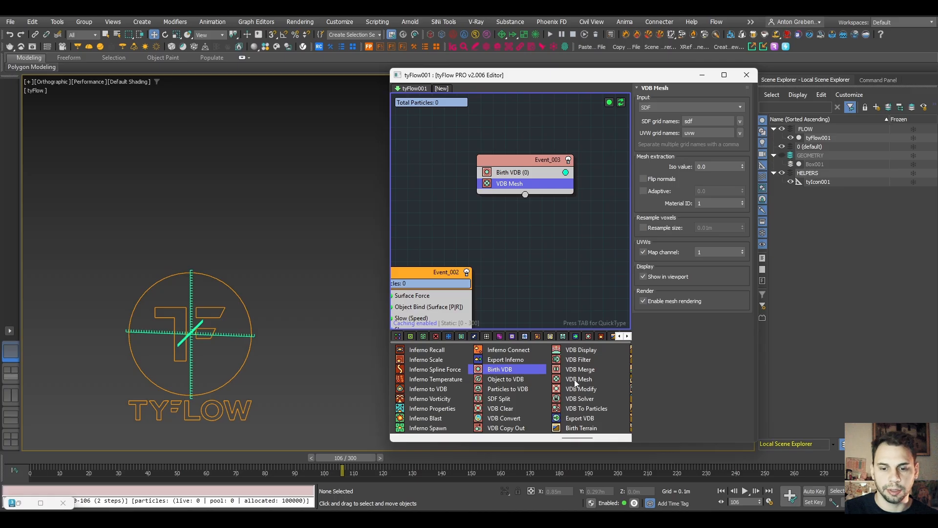
- Add an Object to VDB operator between Birth VDB and VDB Mesh in Event_003
left_click(511, 390)
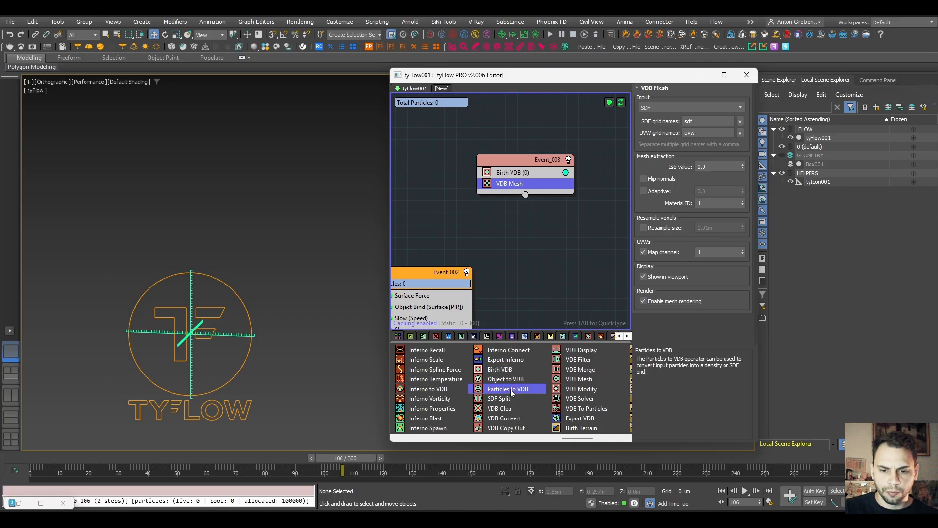
left_click(511, 381)
left_click_drag(496, 194, 530, 186)
left_click(680, 267)
right_click(681, 267)
left_click(667, 296)
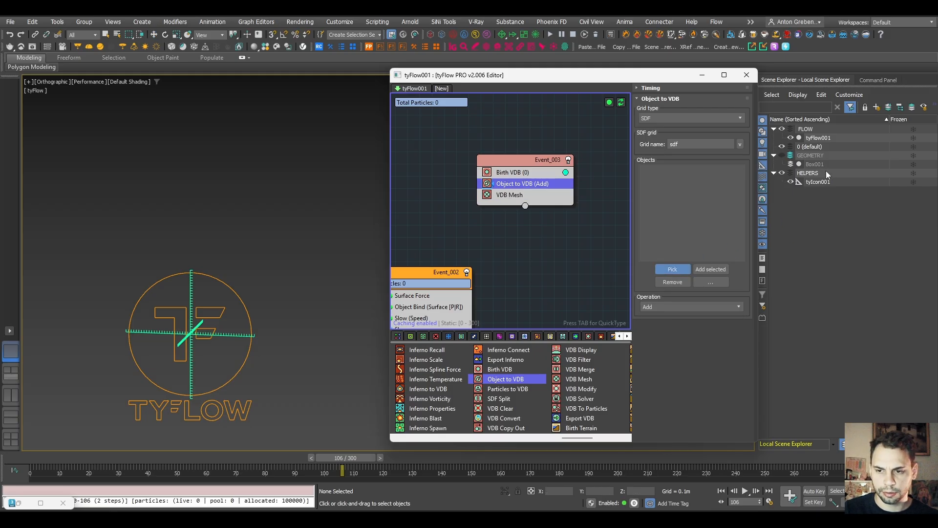
- Set the Birth VDB operator's voxel size to 0.05 m
left_click(536, 174)
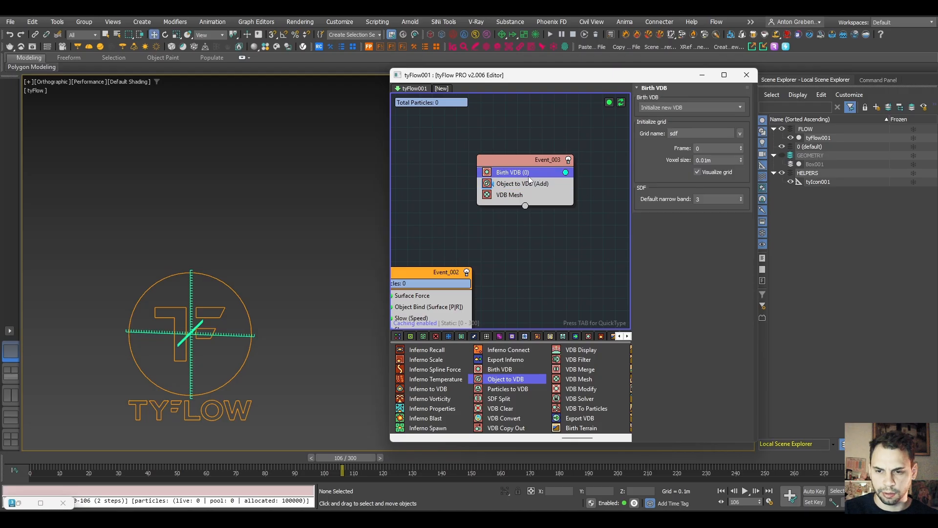
left_click(707, 160)
key("Return")
type("z")
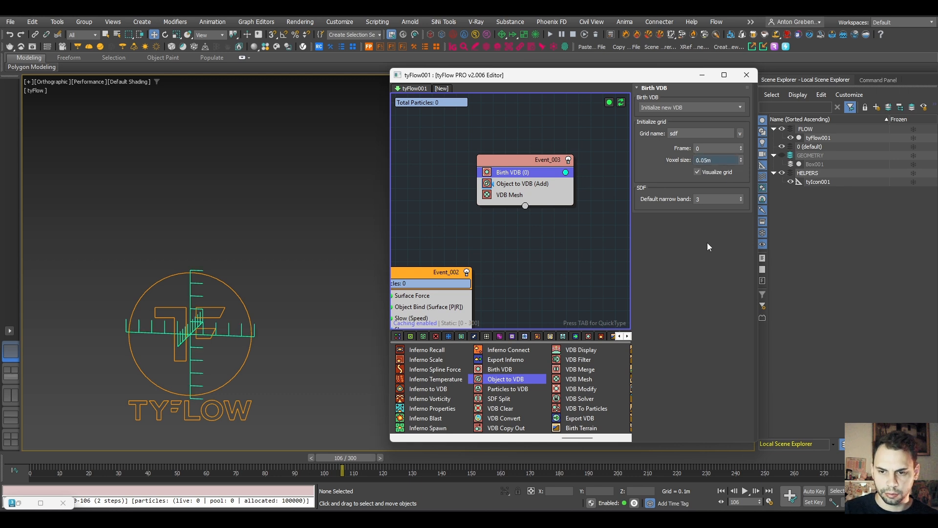
- Assign Box001 as the input object of Object to VDB and leave picking mode for the Move tool
left_click(522, 184)
left_click(672, 269)
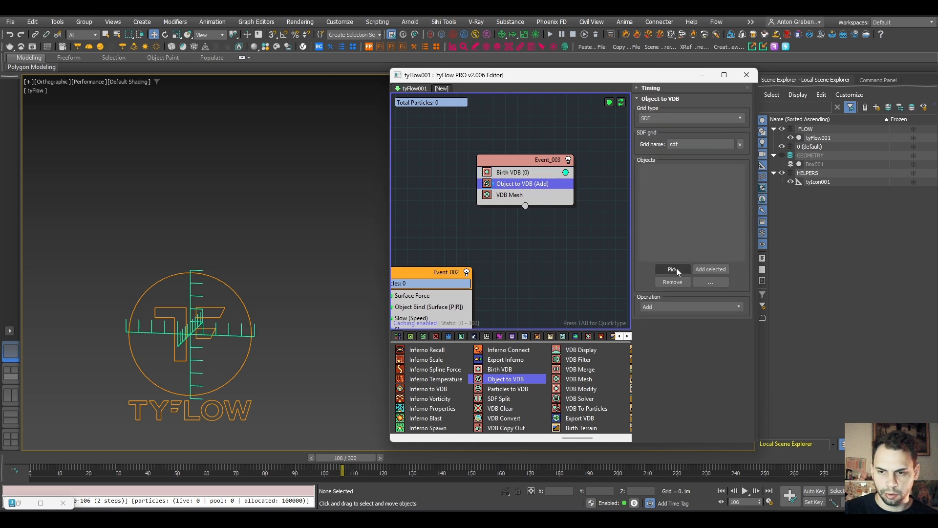
left_click(814, 164)
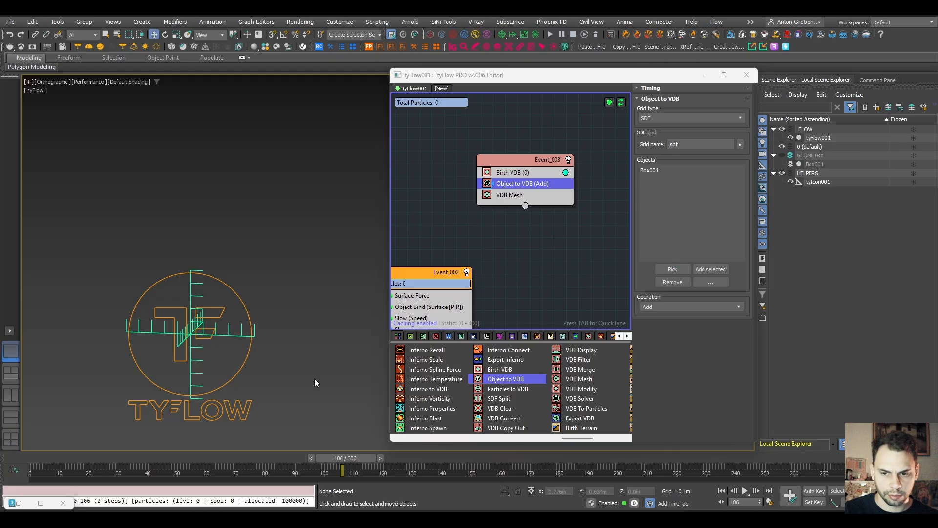
right_click(333, 361)
left_click(342, 361)
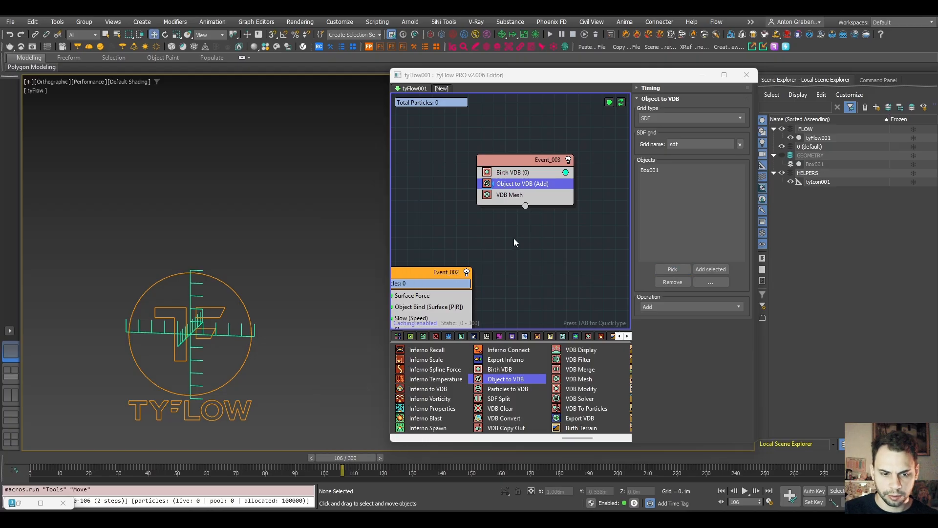
- Return to frame 0 and display edged faces on the box's VDB mesh in the viewport
left_click(32, 464)
scroll(249, 292, "down", 2)
middle_click_drag(248, 286, 258, 336, "alt")
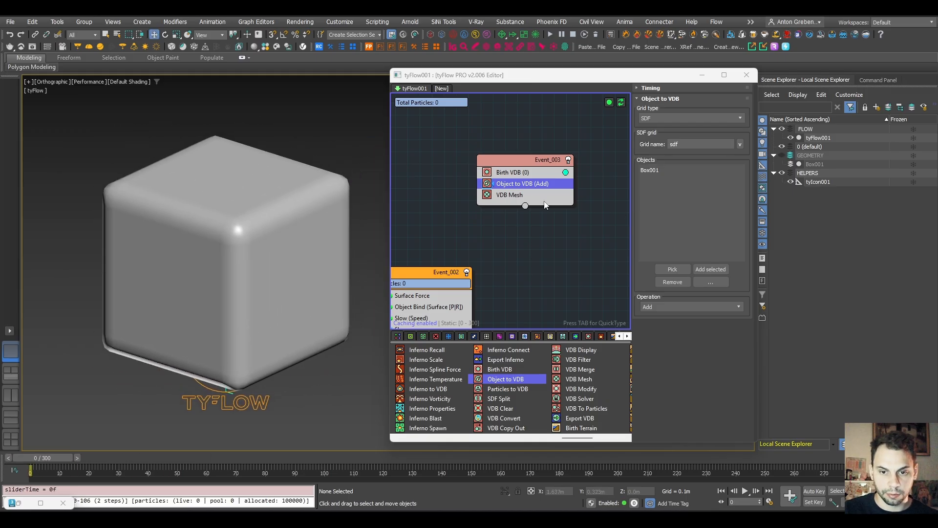
key("F4")
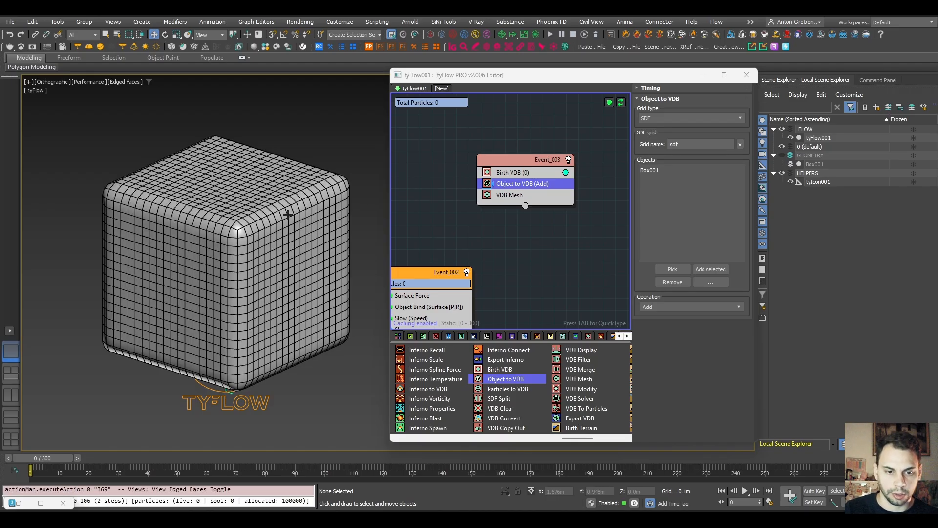
- Try a voxel size of 0.03 m in the Birth VDB operator and inspect the mesh density
left_click(543, 173)
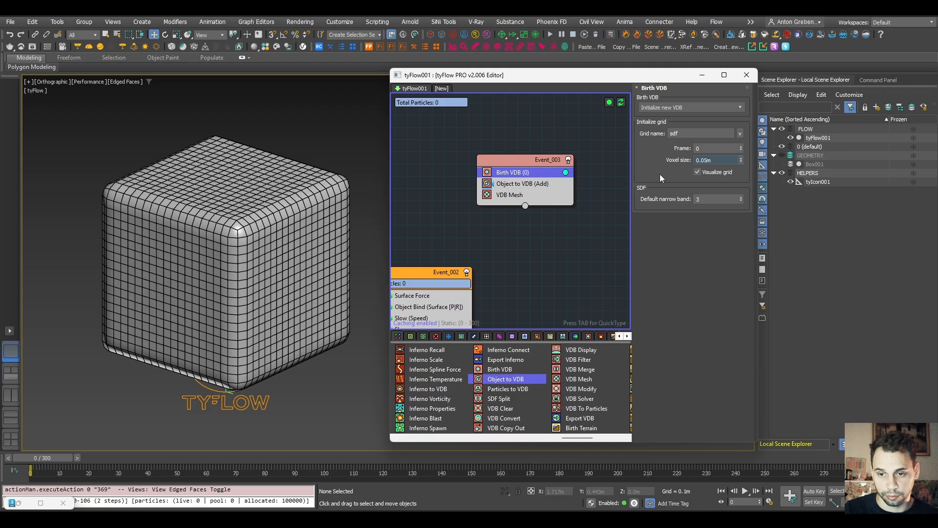
double_click(721, 160)
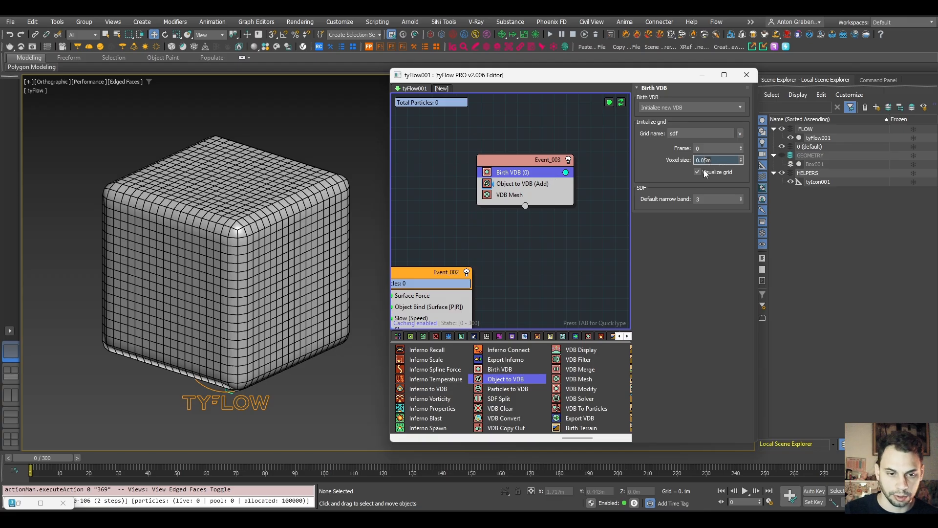
type("0.03")
key("Return")
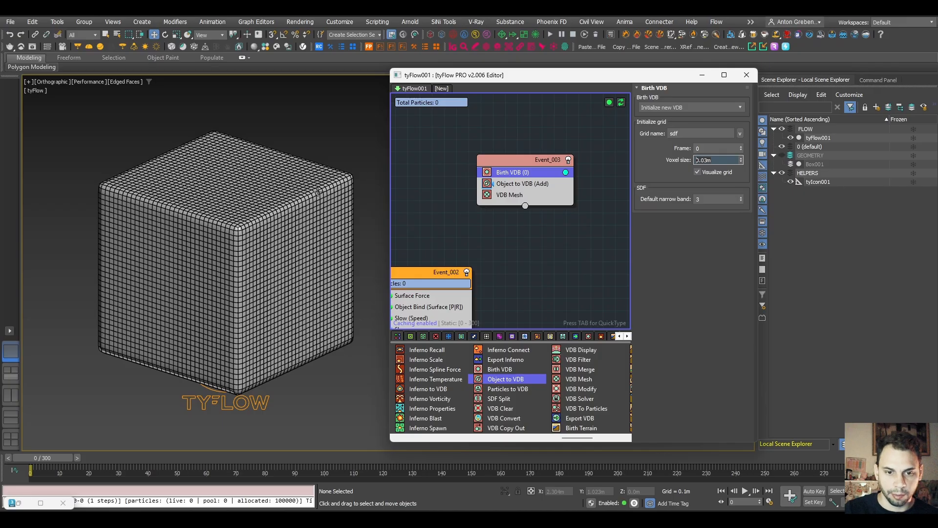
middle_click_drag(337, 188, 293, 205)
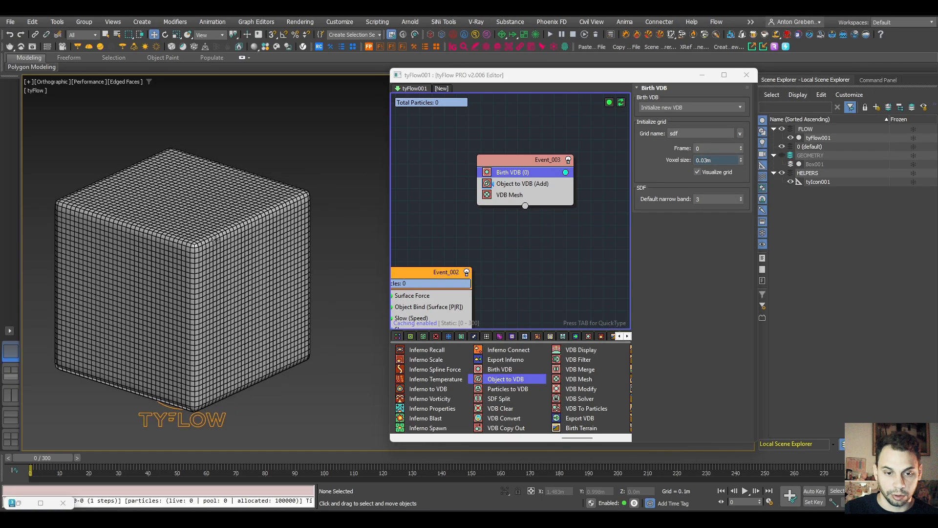
scroll(298, 199, "up", 3)
scroll(320, 188, "down", 3)
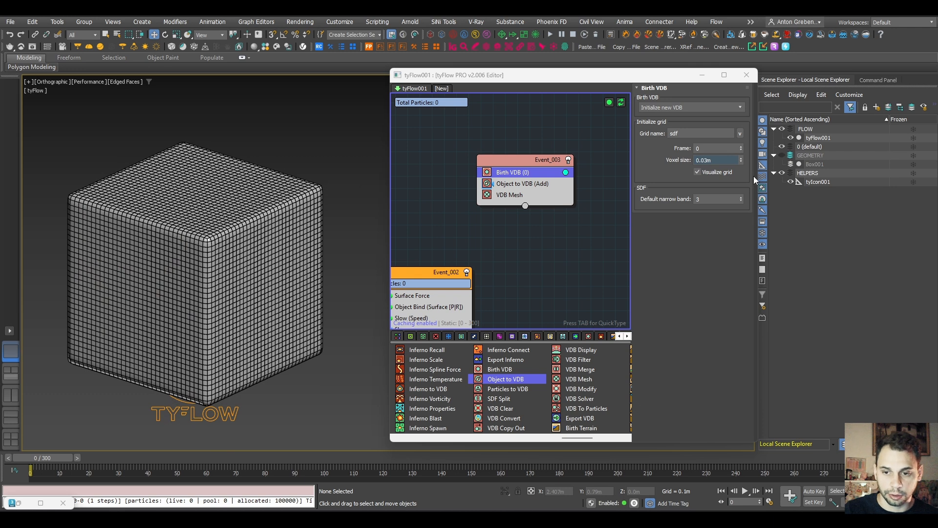
- Set the Birth VDB operator's voxel size to 0.04 m
left_click(718, 161)
key("BackSpace")
key("BackSpace")
type("4")
key("Return")
left_click(237, 123)
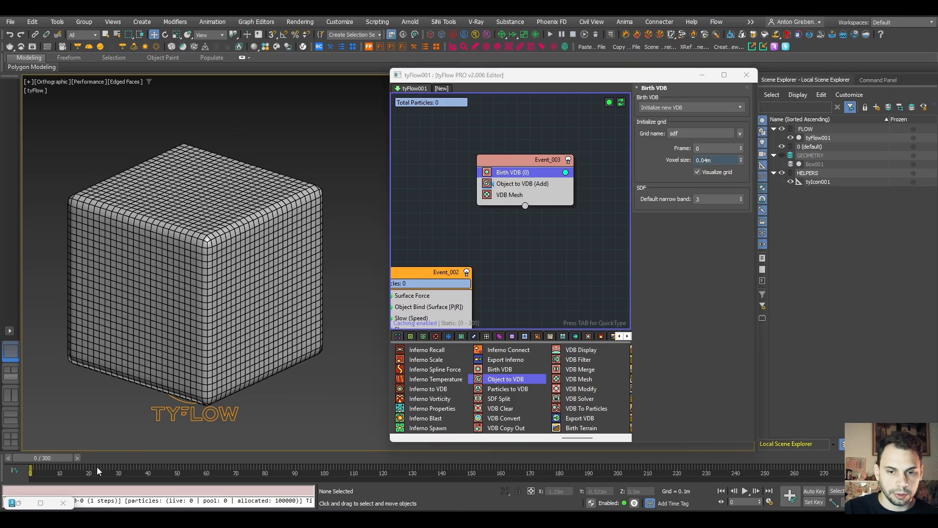
- Add a Particles to VDB operator between Object to VDB and VDB Mesh, and include this flow's particles
left_click(505, 196)
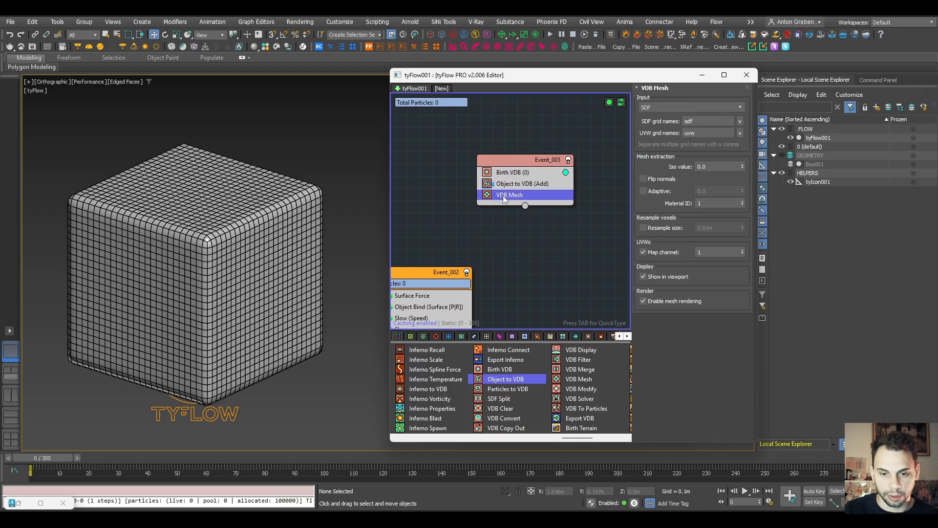
left_click(576, 409)
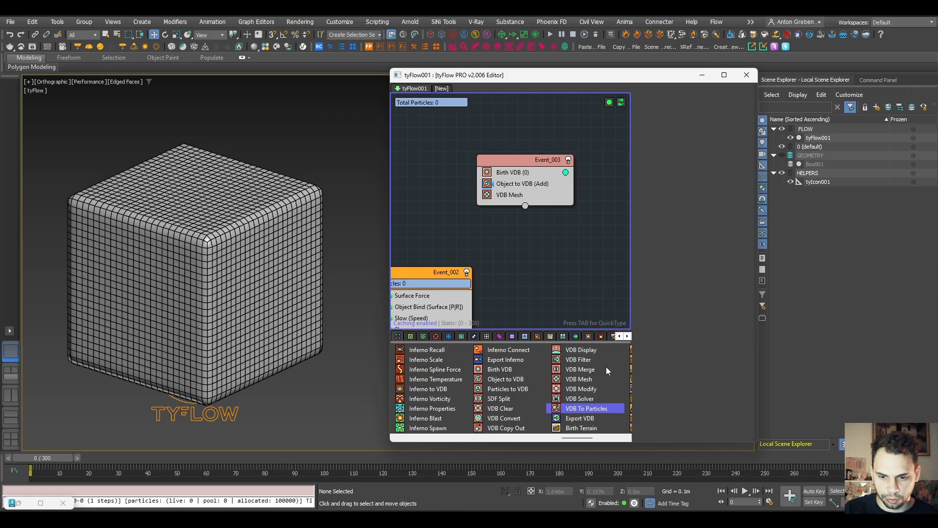
left_click_drag(508, 389, 514, 194)
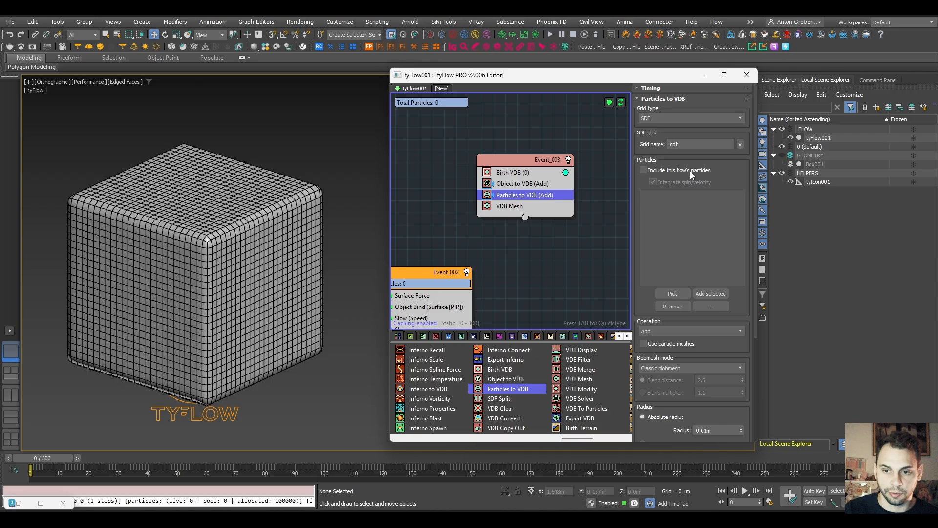
left_click(673, 171)
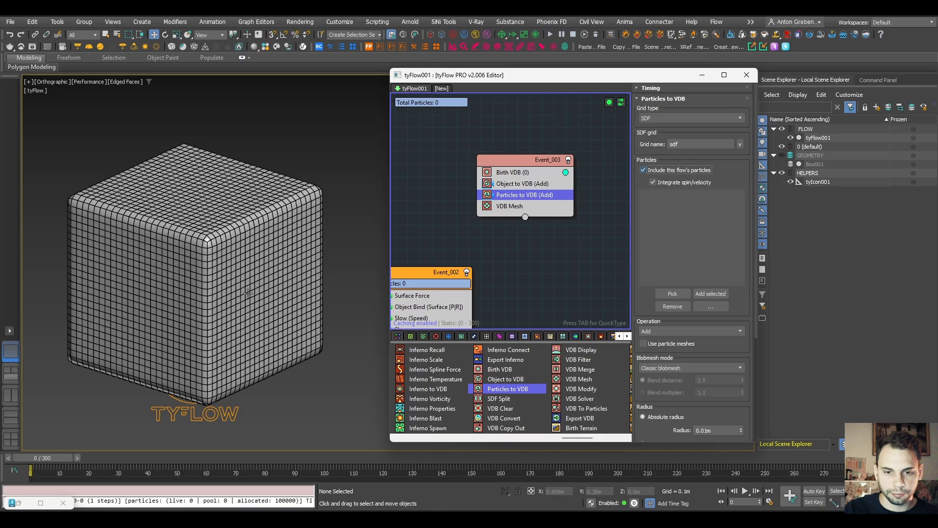
- Turn Event_001 back on and bring Event_003 back into view in the flow editor
middle_click_drag(461, 242, 638, 254)
middle_click_drag(586, 240, 551, 181)
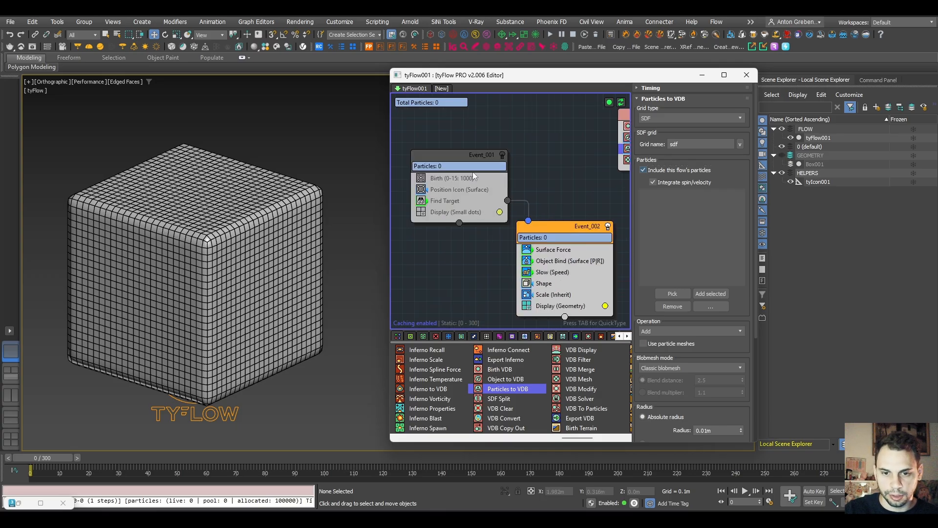
left_click(502, 154)
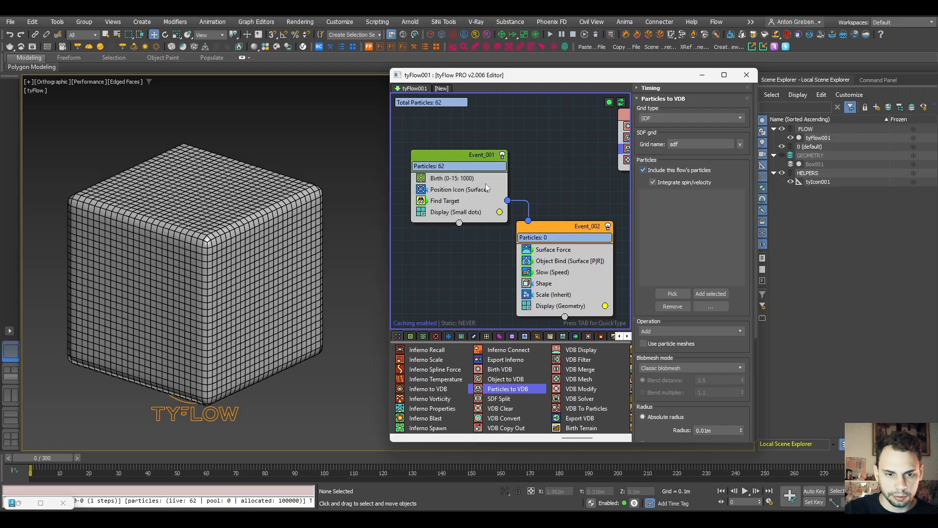
scroll(215, 322, "down", 5)
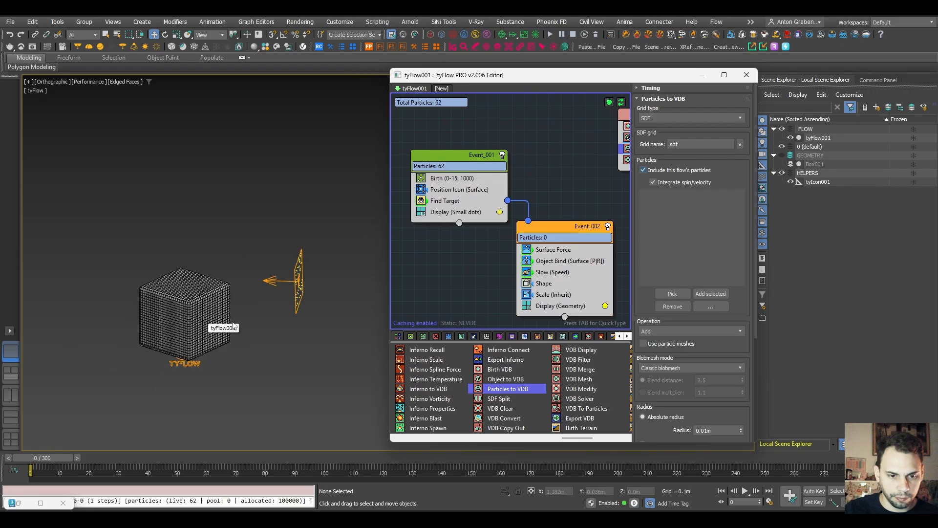
scroll(216, 320, "up", 4)
middle_click_drag(216, 320, 246, 313)
middle_click_drag(572, 185, 417, 237)
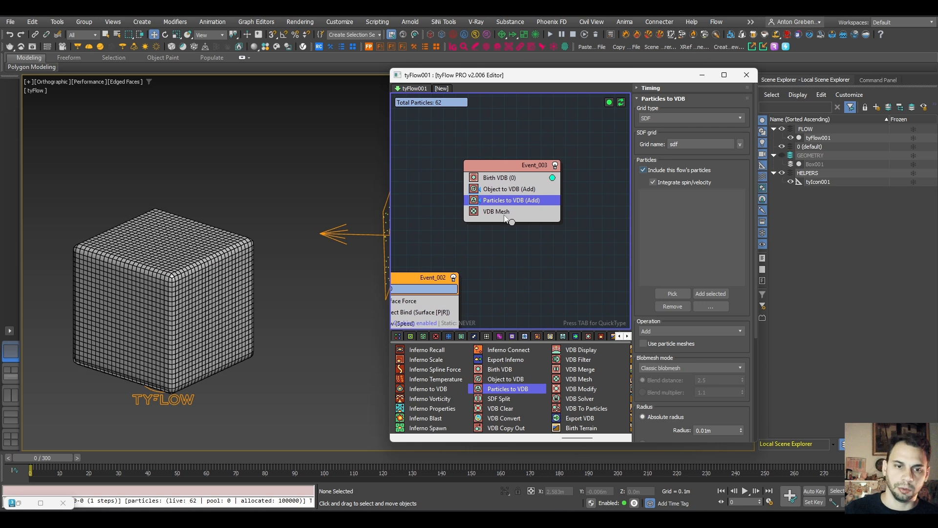
- Preview the particles on the box around frame 46 and hide the mesh's edged faces
left_click_drag(59, 458, 190, 458)
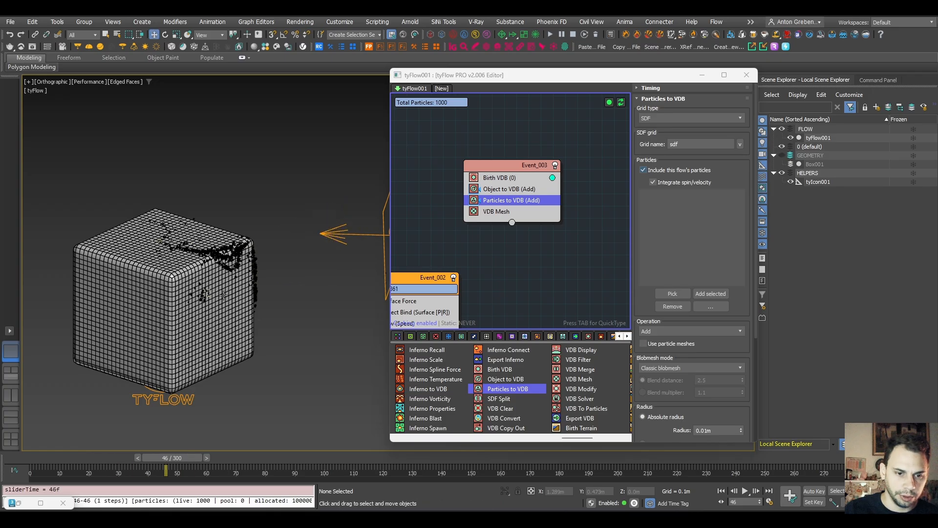
scroll(234, 249, "up", 4)
key("F4")
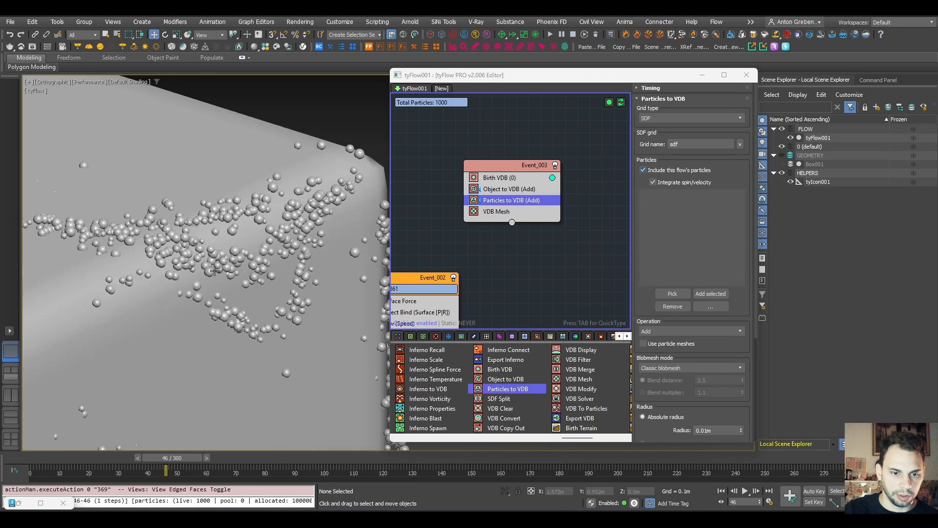
left_click_drag(172, 458, 100, 467)
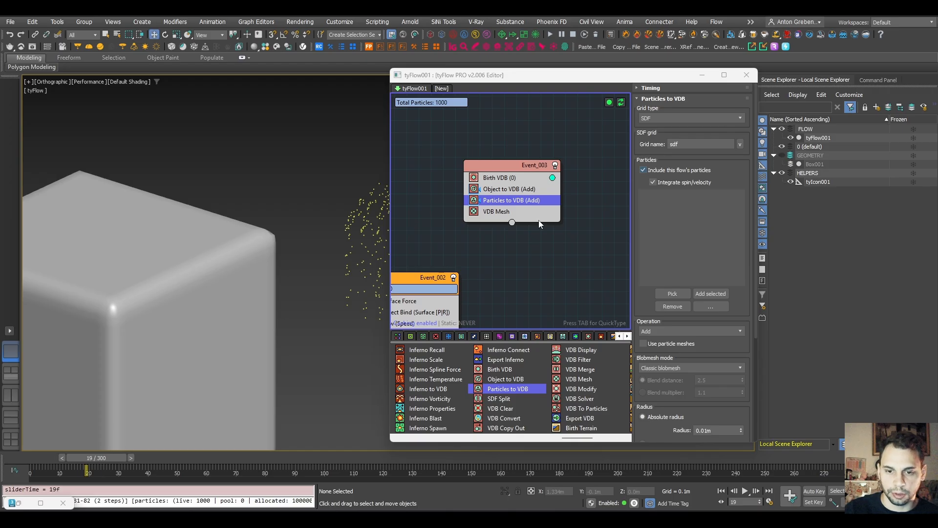
- Set the Particles to VDB operation to Subtract and preview the simulation to frame 43
left_click(493, 215)
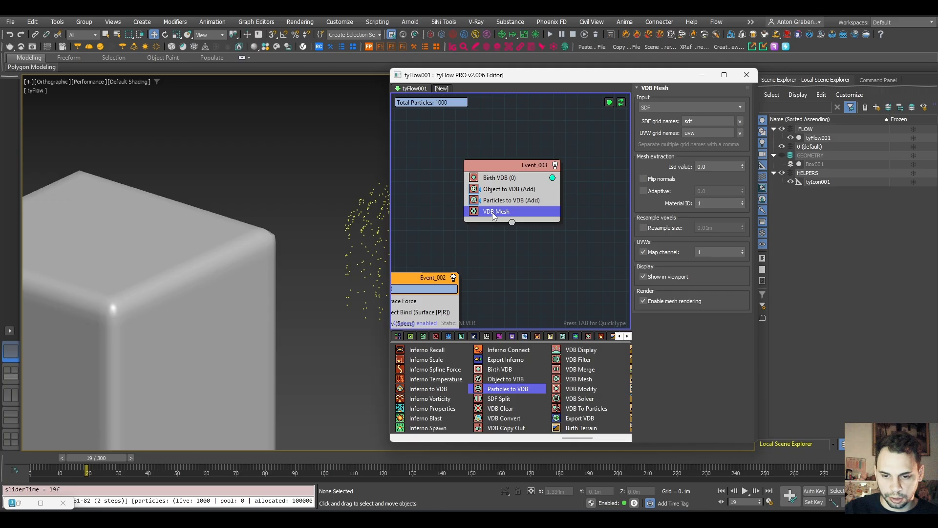
left_click(486, 201)
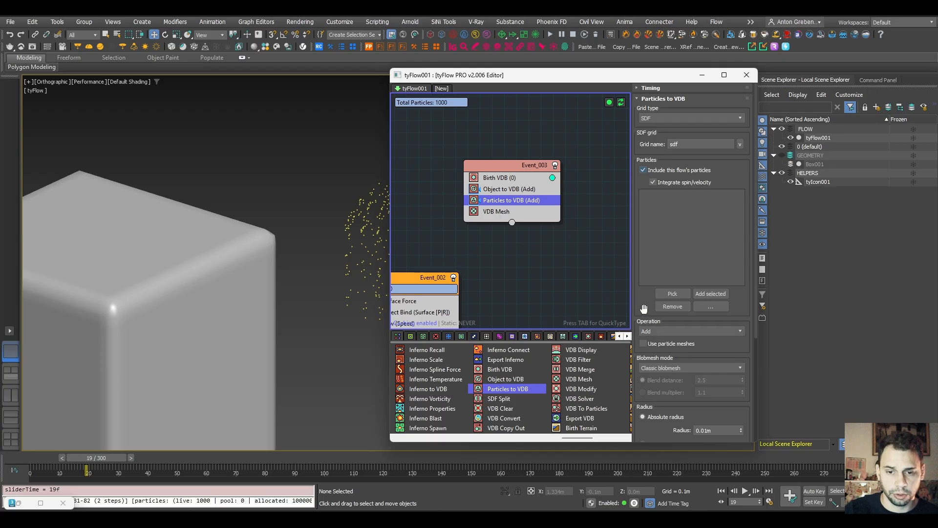
scroll(646, 309, "down", 2)
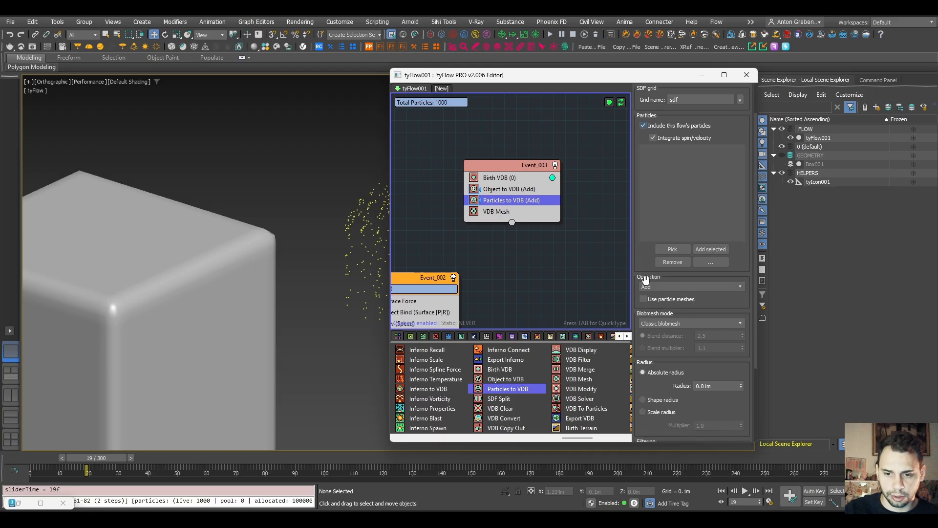
left_click(656, 287)
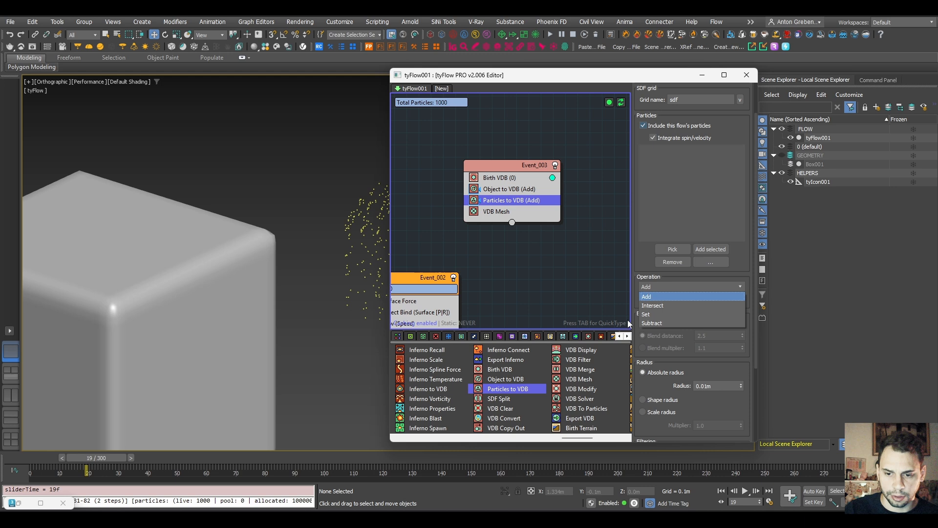
left_click(655, 324)
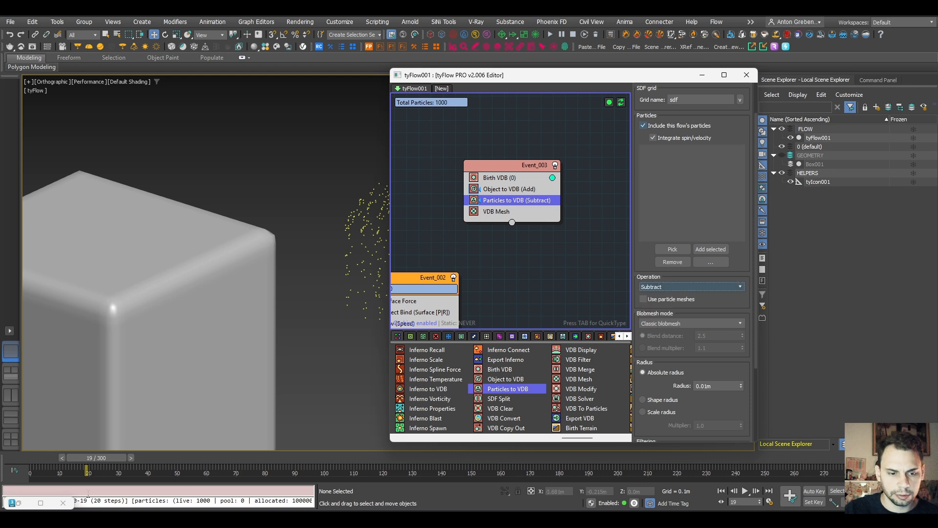
left_click_drag(98, 459, 170, 463)
key("w")
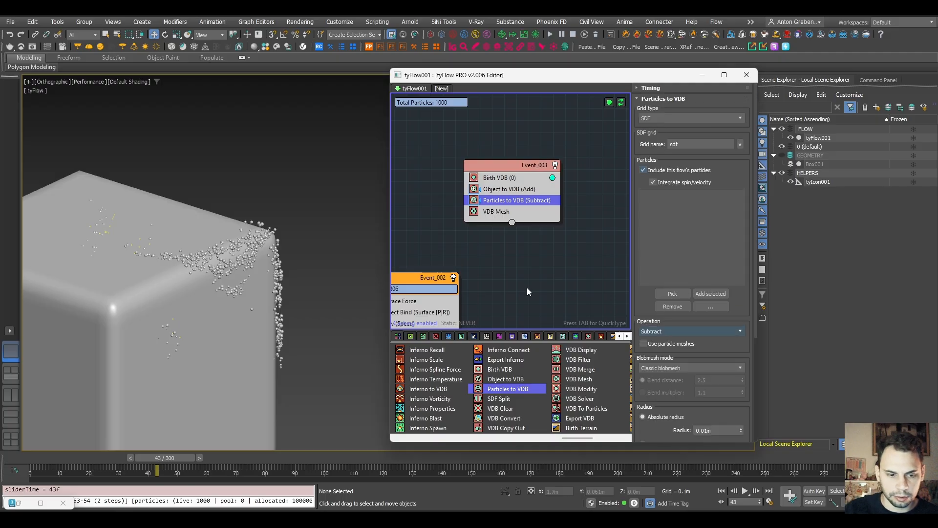
- Return to frame 0 and set the Particles to VDB operator's timing to Continuous
left_click_drag(47, 459, 30, 462)
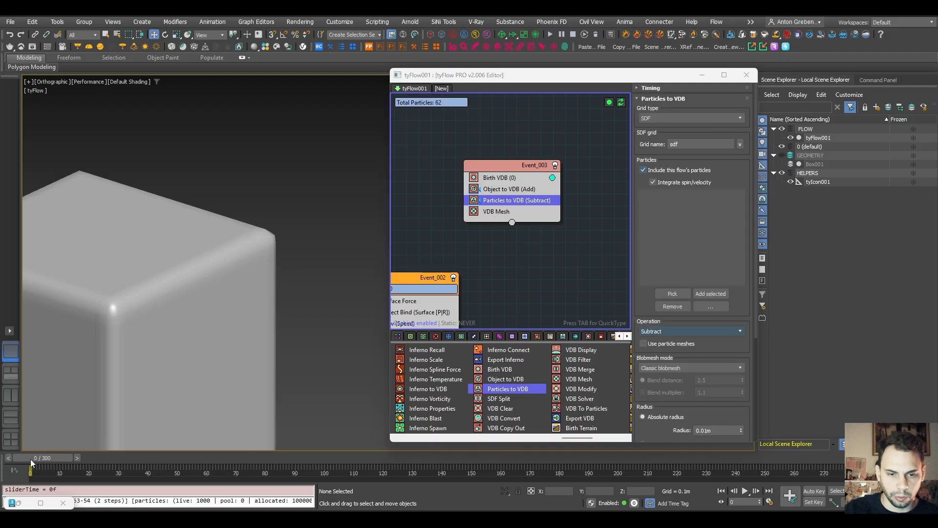
left_click(658, 89)
left_click(658, 102)
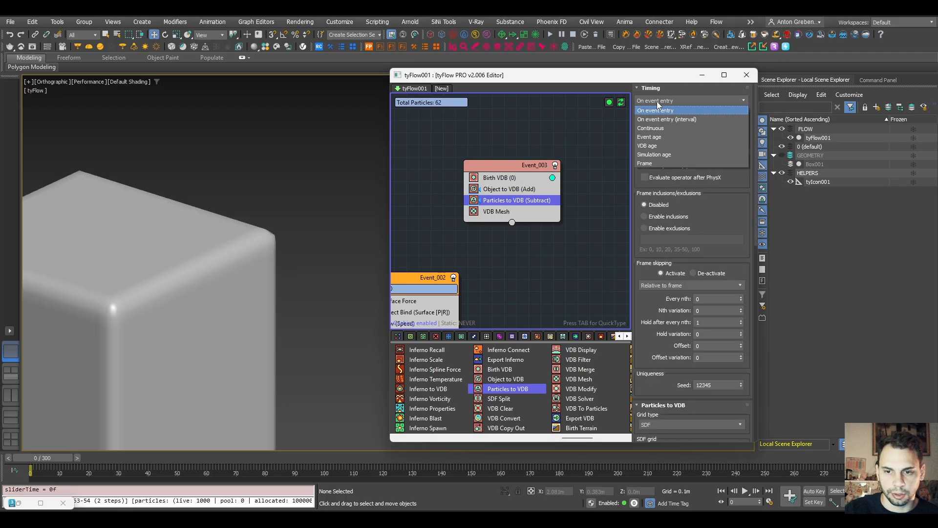
left_click(655, 129)
middle_click_drag(305, 305, 256, 317)
scroll(252, 318, "down", 3)
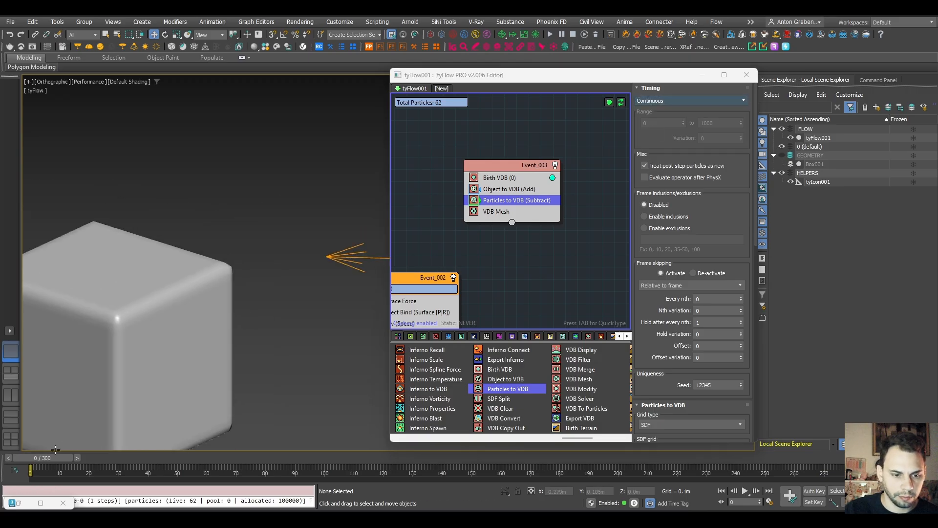
- Scrub the simulation to frame 69 and examine how the particles carve the box's surface
key("z")
left_click(50, 458)
middle_click_drag(304, 293, 98, 335)
left_click_drag(51, 458, 256, 447)
scroll(133, 295, "up", 3)
scroll(133, 295, "up", 5)
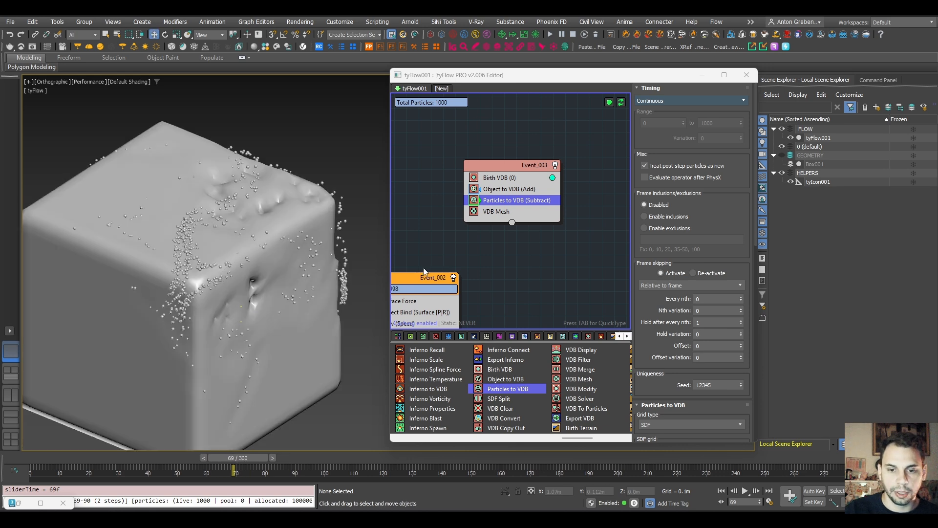
- At frame 0, add a second Scale operator to Event_002, directly above its Display operator
middle_click_drag(488, 231, 582, 210)
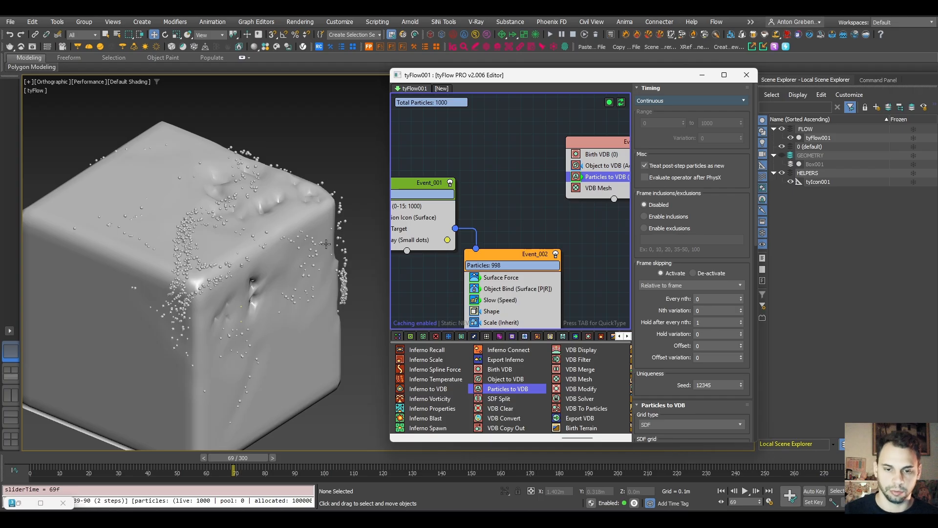
middle_click_drag(509, 240, 531, 178)
left_click(24, 457)
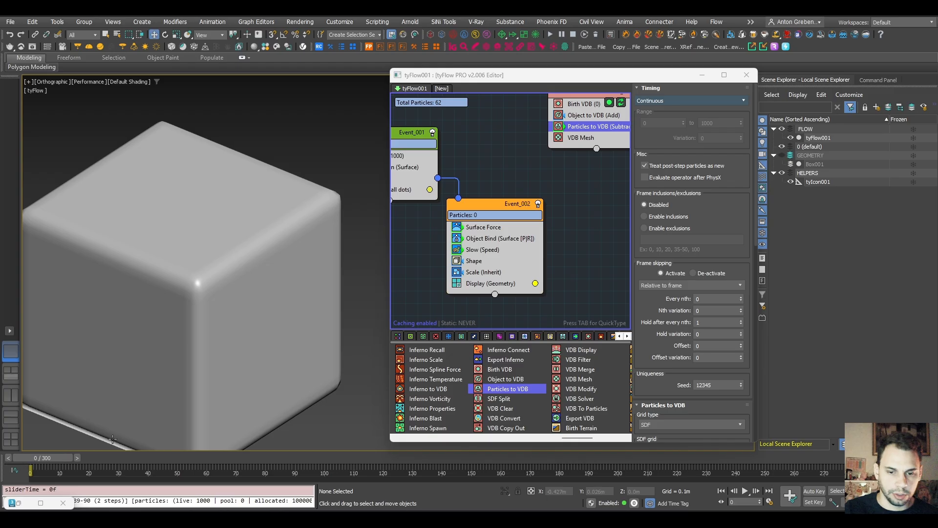
left_click(492, 287)
key("Tab")
type("sca")
key("Return")
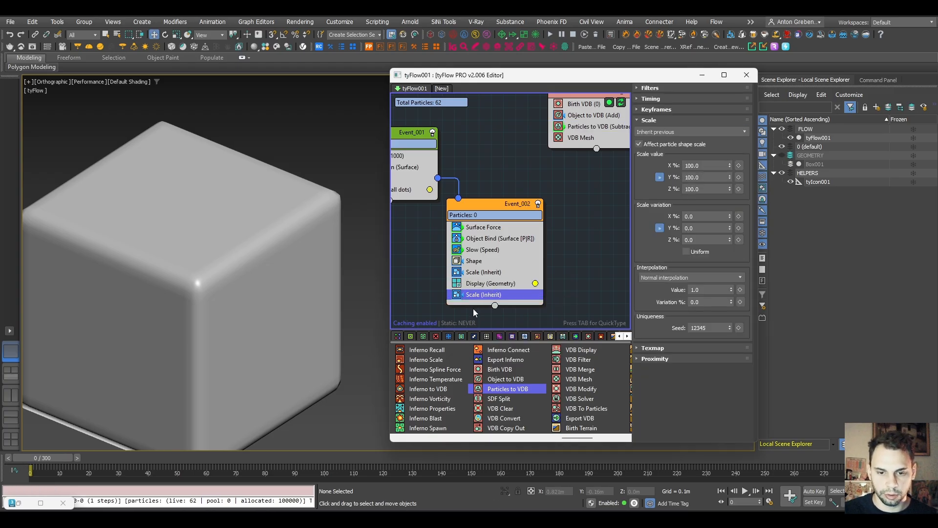
left_click_drag(481, 295, 496, 280)
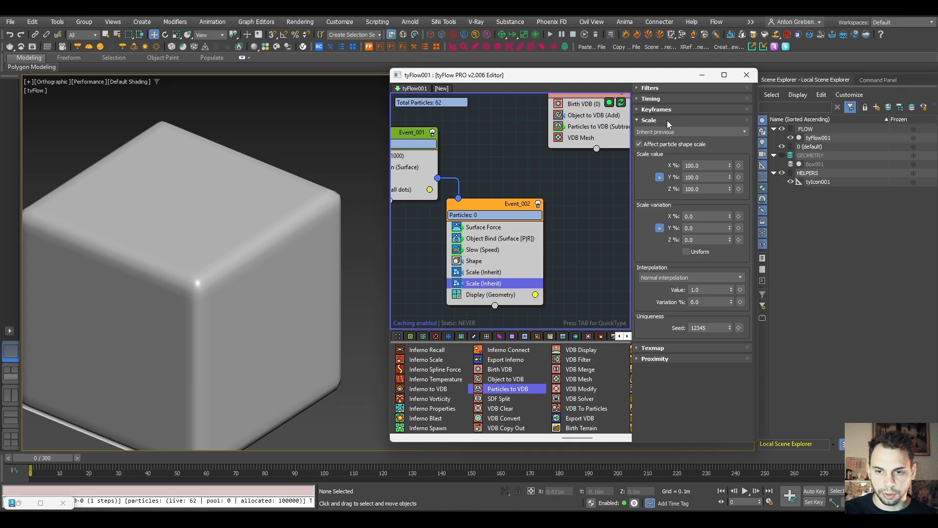
- Set the new Scale operator's timing to Continuous and show its filter settings
left_click(657, 98)
left_click(657, 111)
left_click(647, 139)
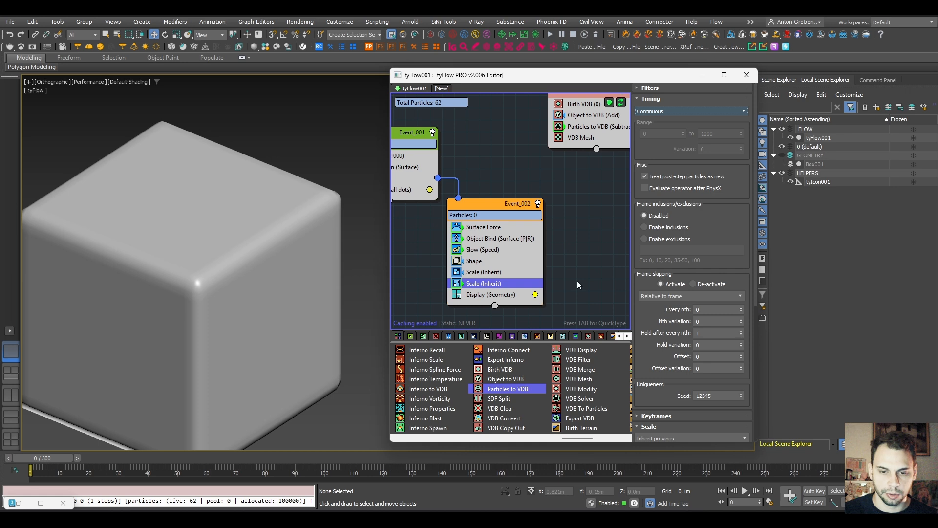
left_click(653, 89)
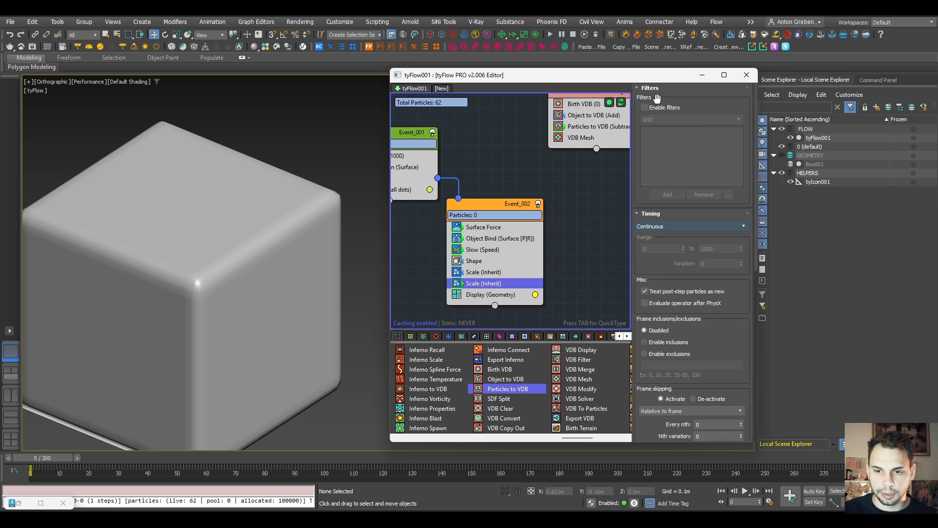
- Set the new Scale operator's X, Y and Z values to 101% and scrub the simulation to frame 132
left_click(650, 89)
left_click(653, 99)
left_click(706, 166)
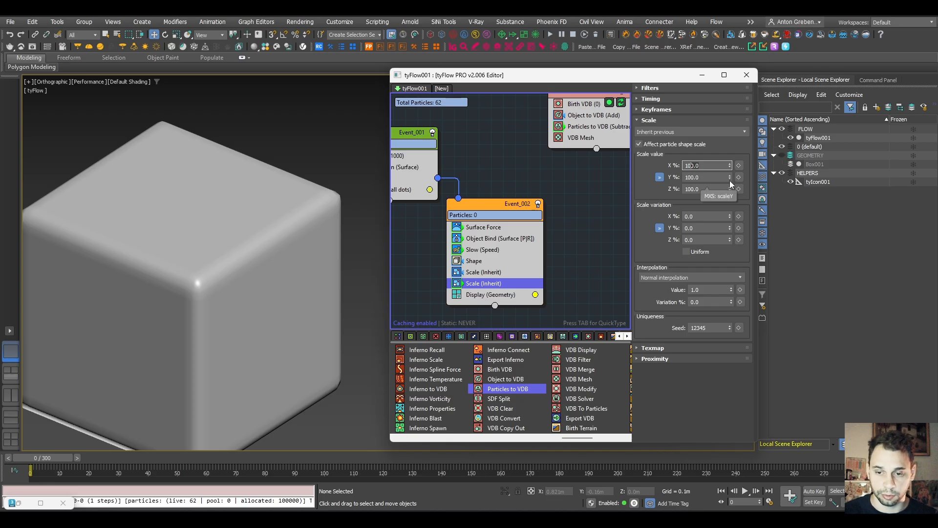
type("101")
key("Return")
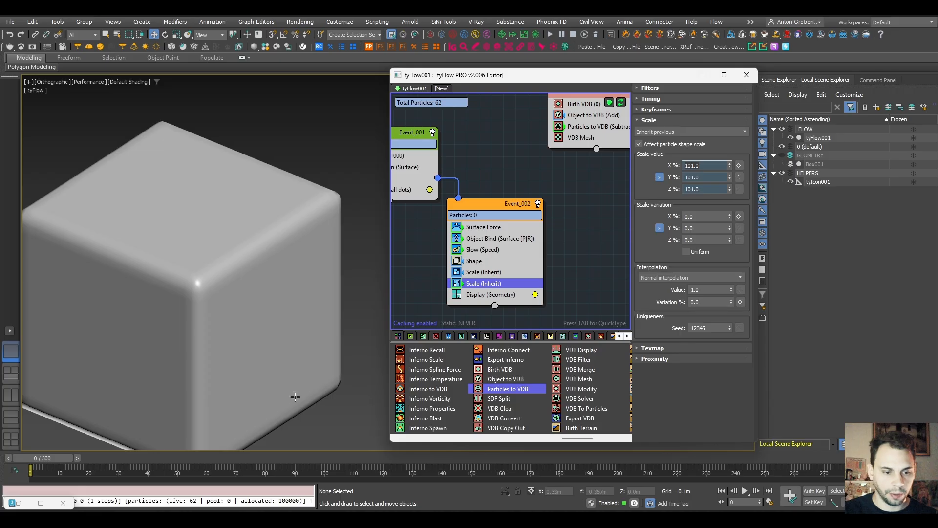
left_click_drag(61, 464, 435, 431)
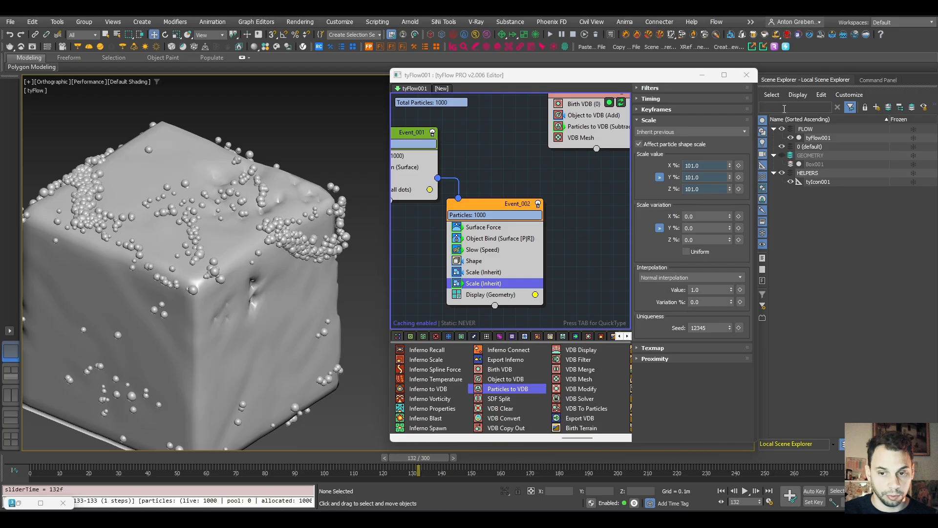
- Set the second Scale operator's X, Y and Z values to 105%
left_click(691, 166)
key("Delete")
key("Delete")
key("Delete")
type("5")
key("Return")
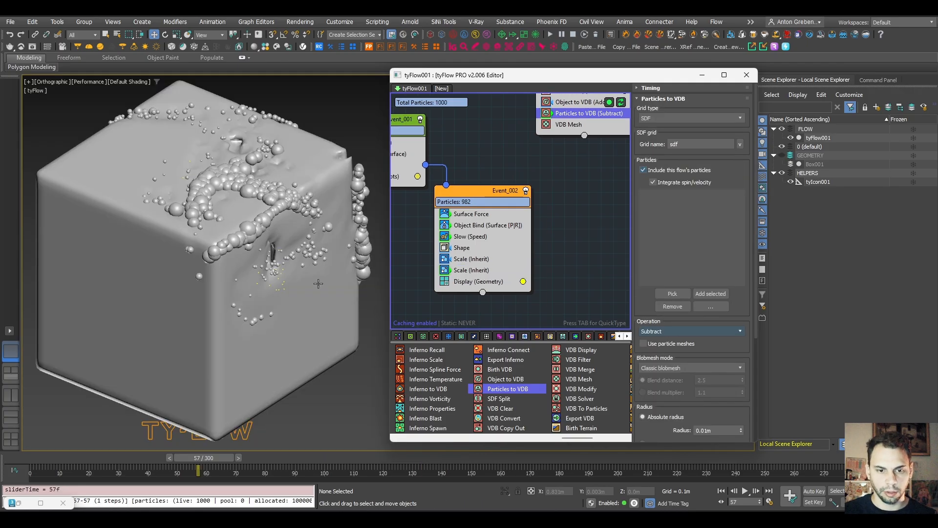
- Enable the use of particle meshes in Event_003's Particles to VDB (Subtract) operator
key("z")
middle_click_drag(343, 264, 255, 268)
scroll(257, 267, "up", 2)
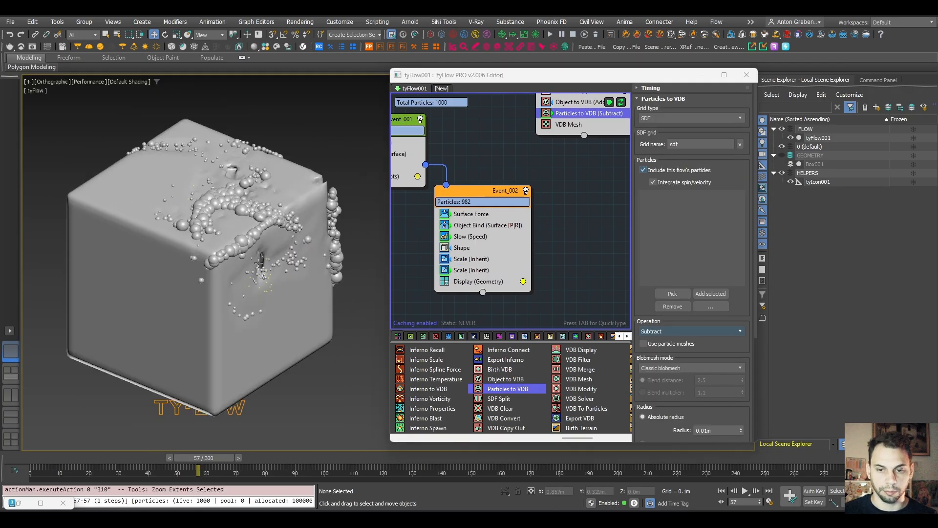
middle_click_drag(586, 207, 573, 258)
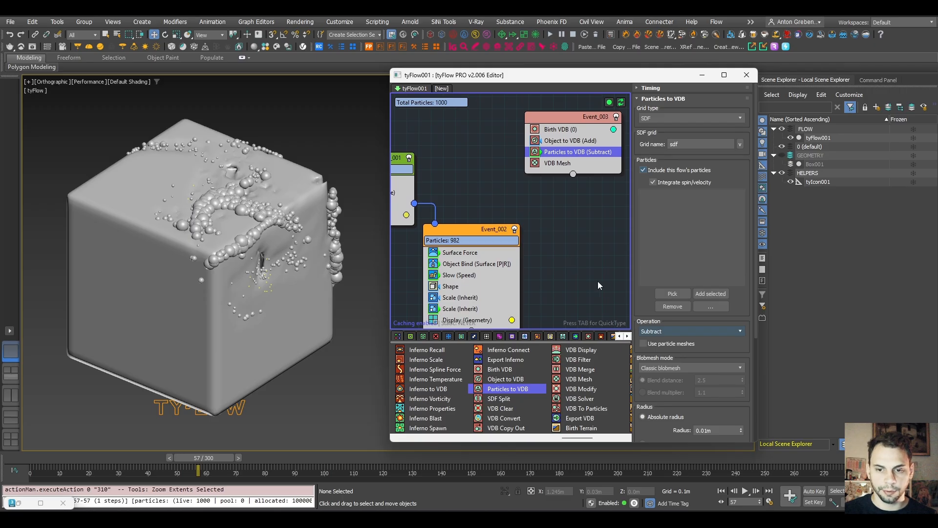
scroll(642, 300, "down", 1)
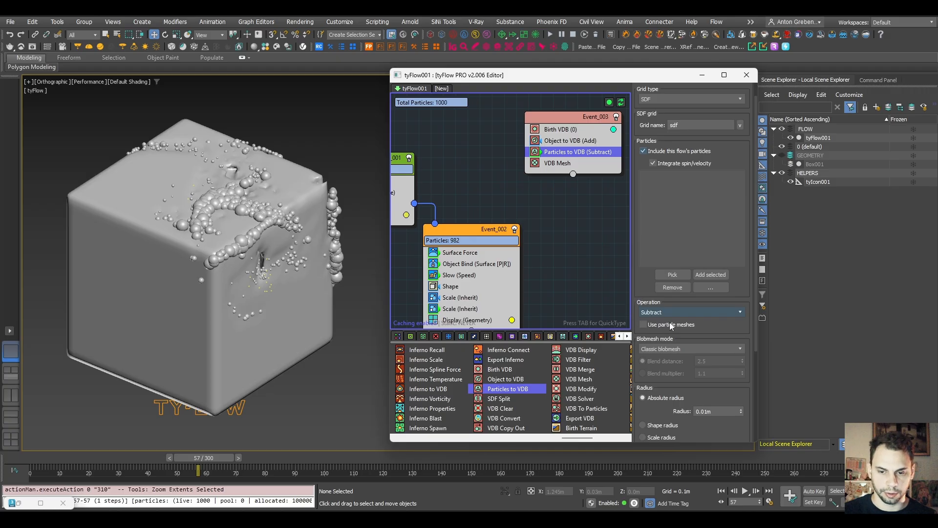
left_click(643, 324)
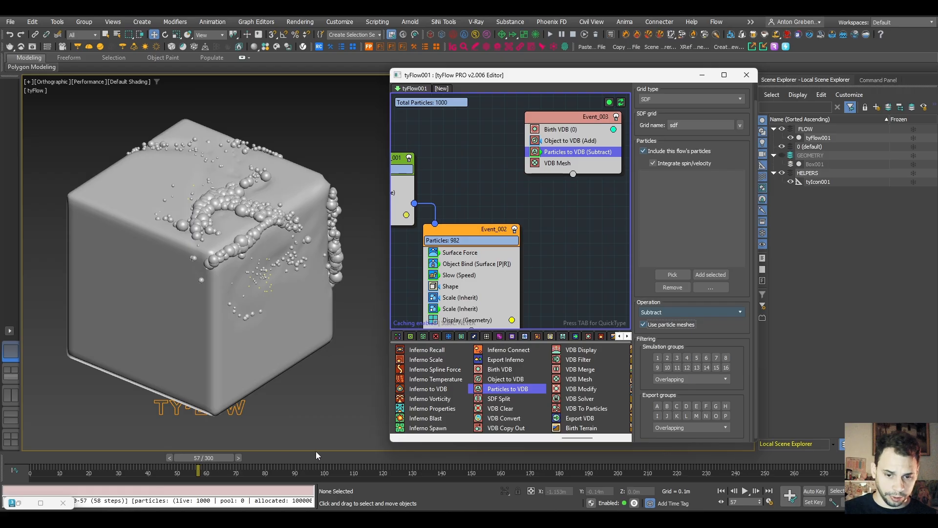
- Disable Event_002's Display operator and scrub the simulation up to frame 120 and back to examine how the box erodes
middle_click_drag(565, 299, 568, 261)
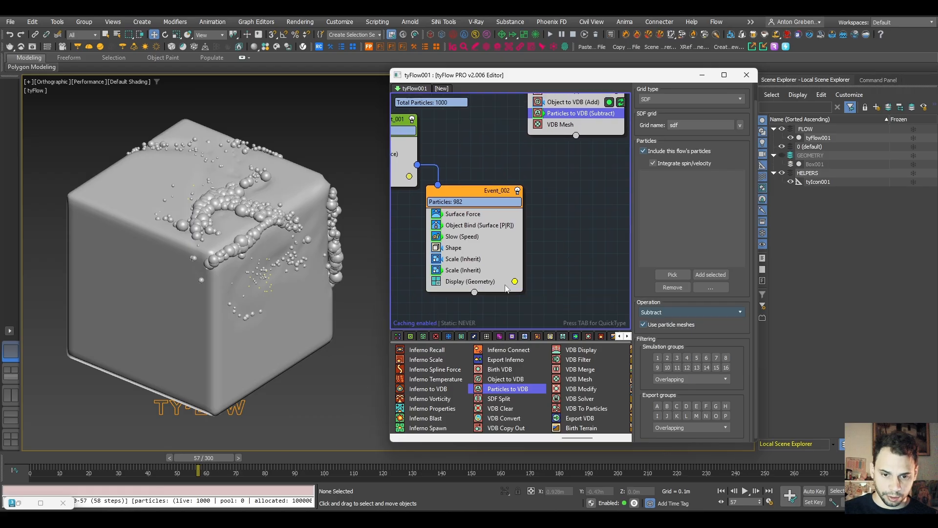
left_click(435, 282)
left_click_drag(206, 459, 321, 462)
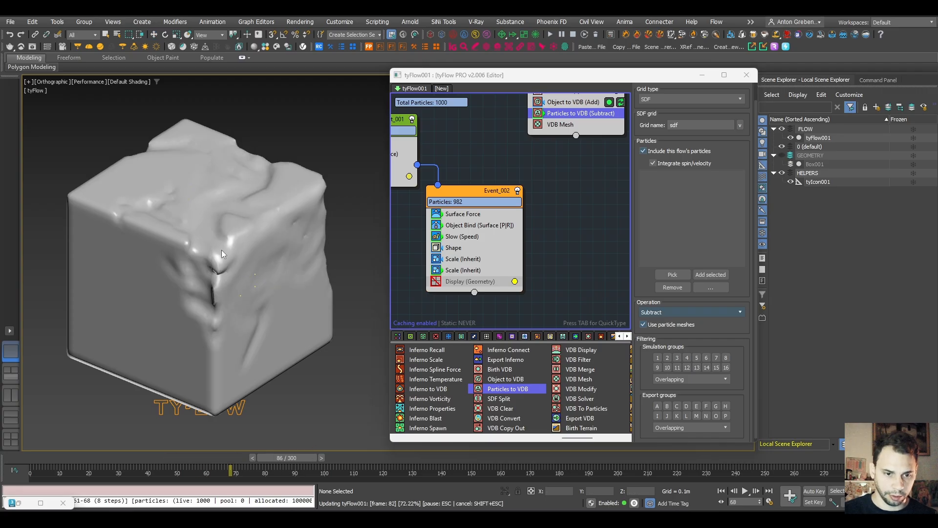
left_click_drag(293, 390, 307, 463)
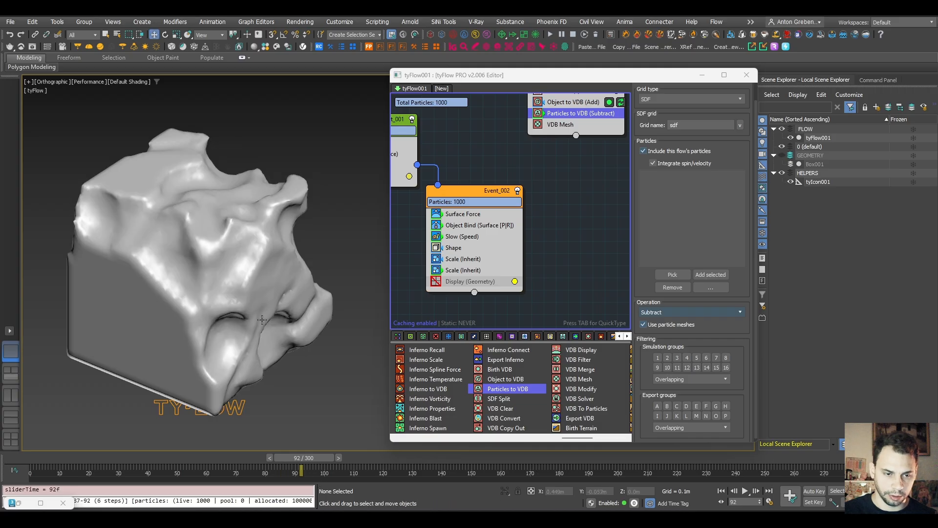
left_click_drag(321, 462, 399, 462)
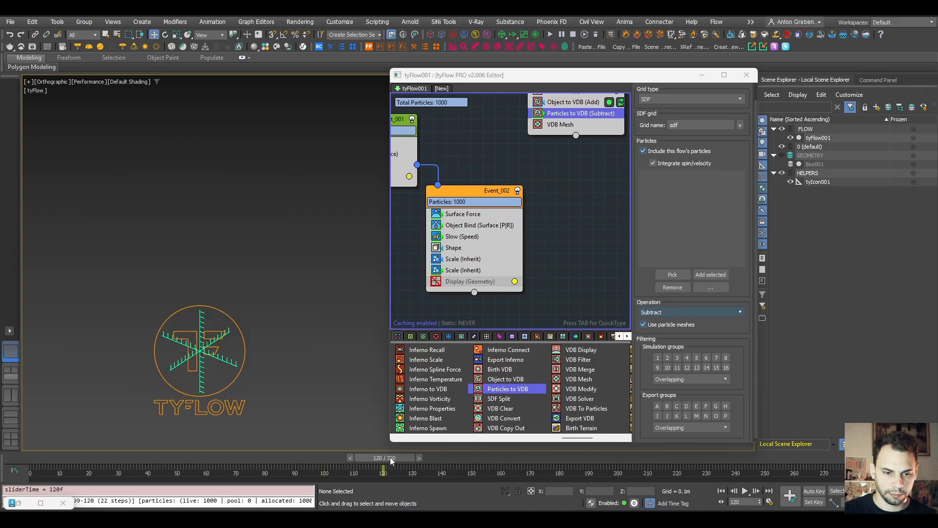
left_click_drag(391, 461, 324, 459)
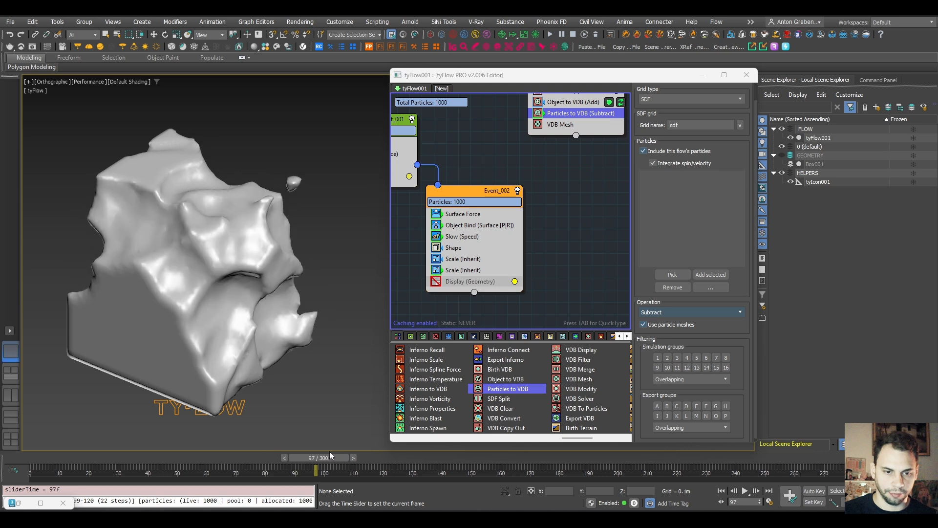
- Set the scale value of Event_002's second Scale operator to 102%
left_click(465, 270)
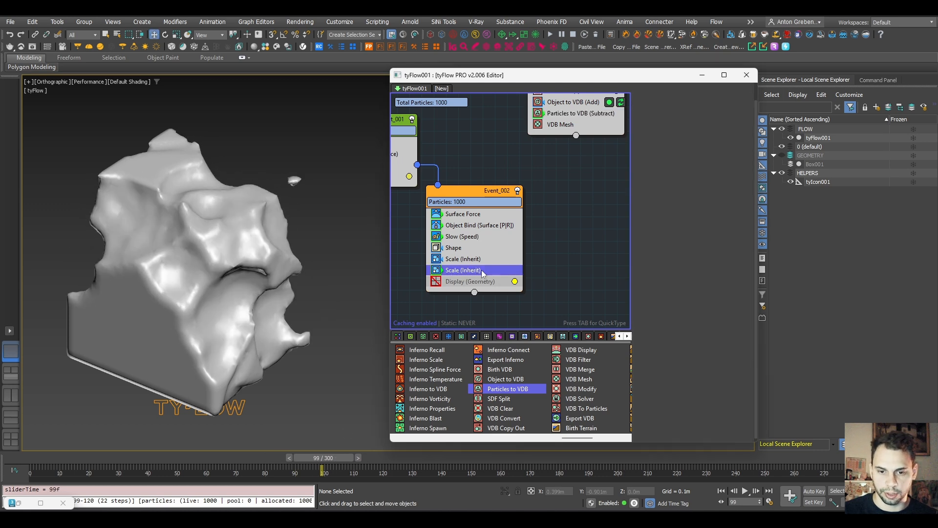
left_click(706, 178)
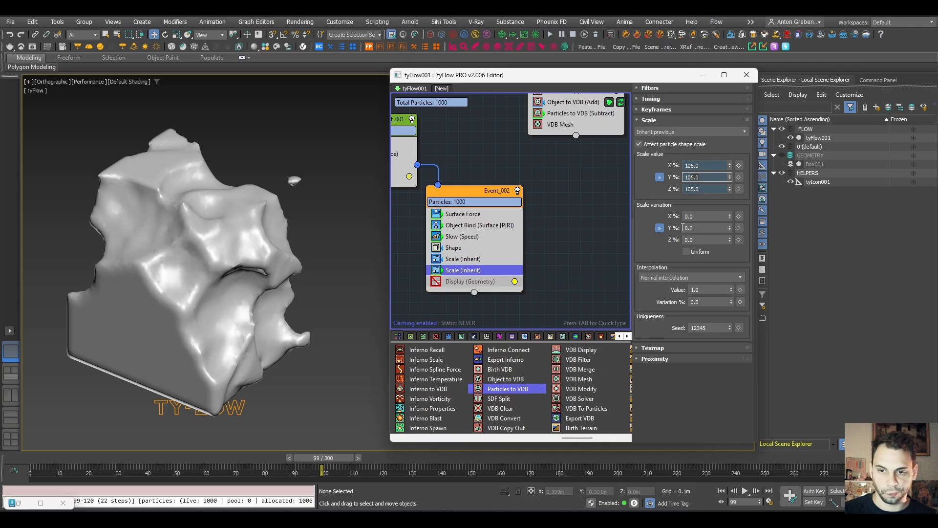
type("102")
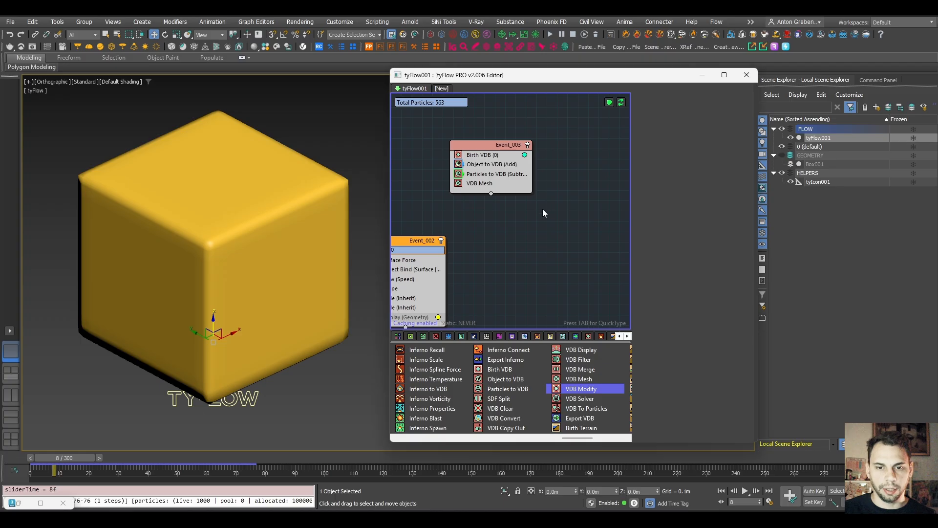
- Switch the viewport's rendering preset to Performance and return the simulation to frame 0
middle_click_drag(506, 231, 501, 241)
left_click(99, 84)
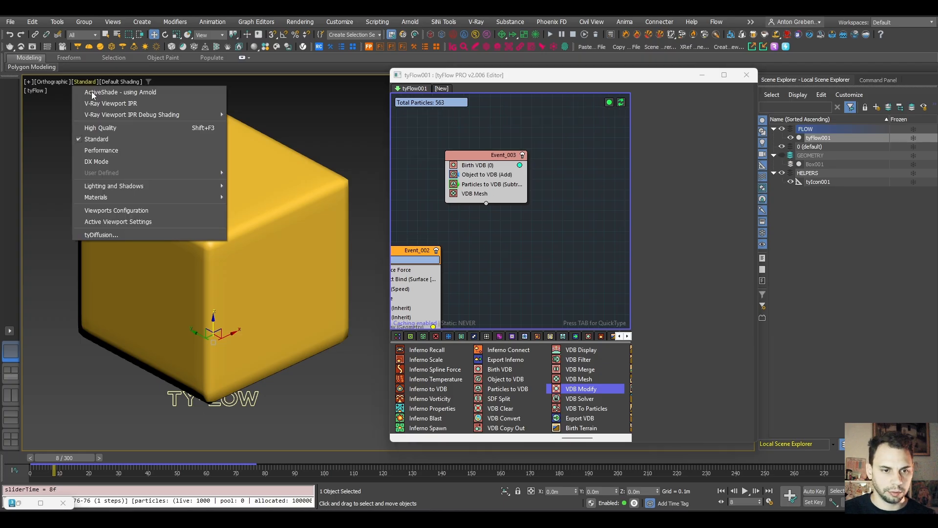
left_click(95, 152)
left_click_drag(73, 457, 51, 458)
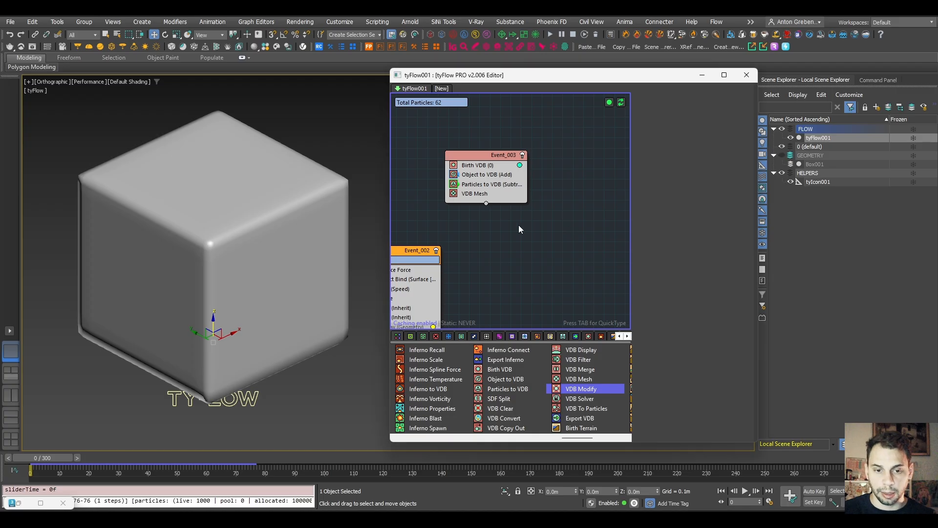
- Add an Export VDB operator as a new event below Event_003, arrange both events, and open its VDB file output for editing
key("Tab")
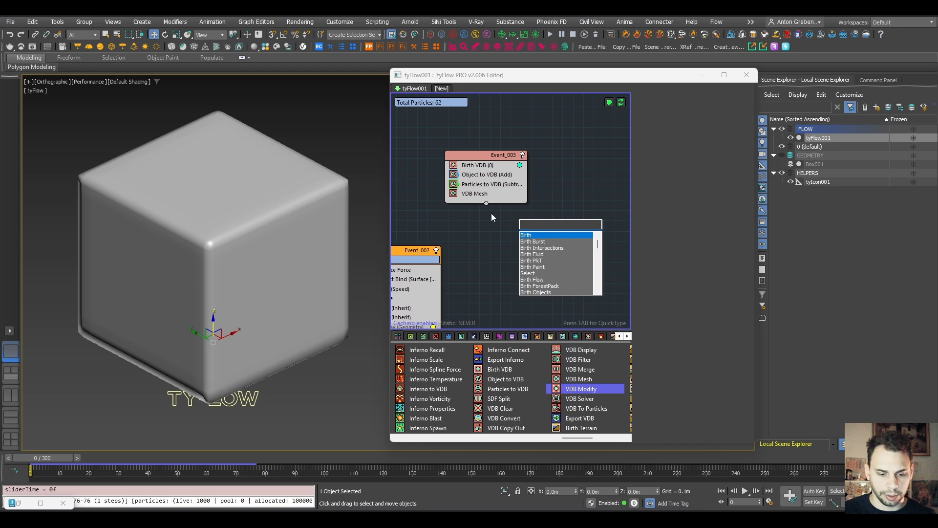
type("expo")
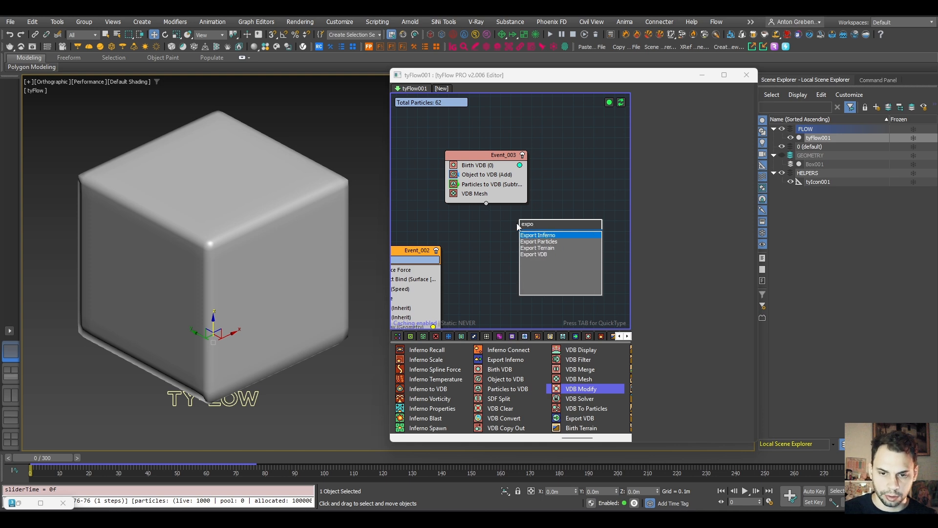
left_click(539, 253)
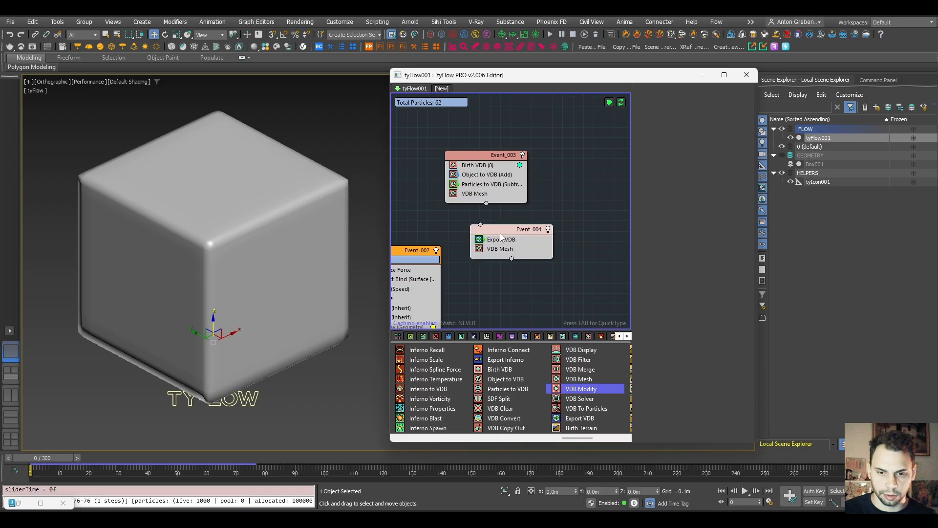
left_click_drag(509, 156, 532, 148)
left_click_drag(509, 238, 511, 222)
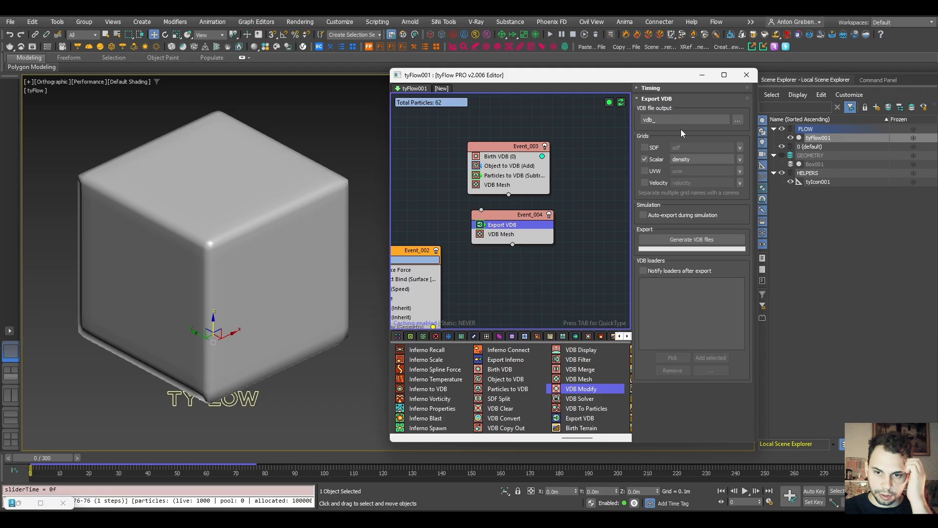
left_click(691, 119)
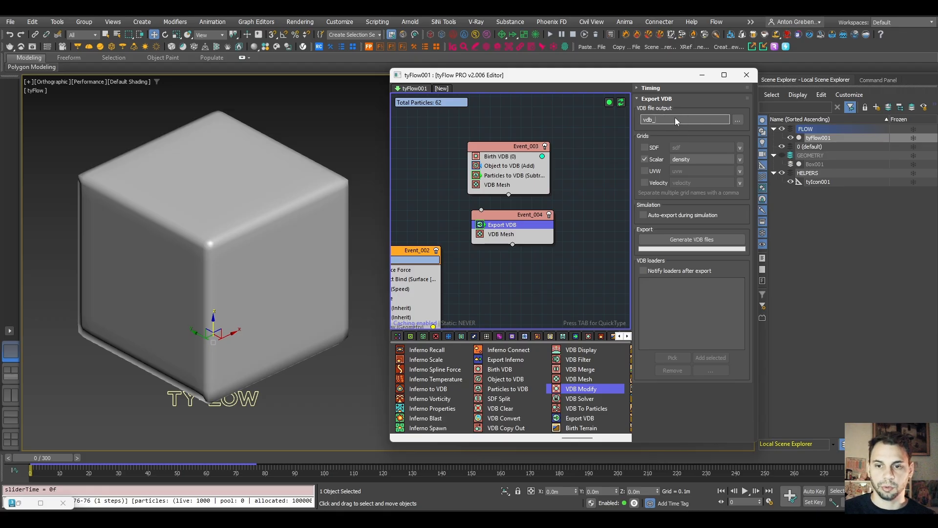